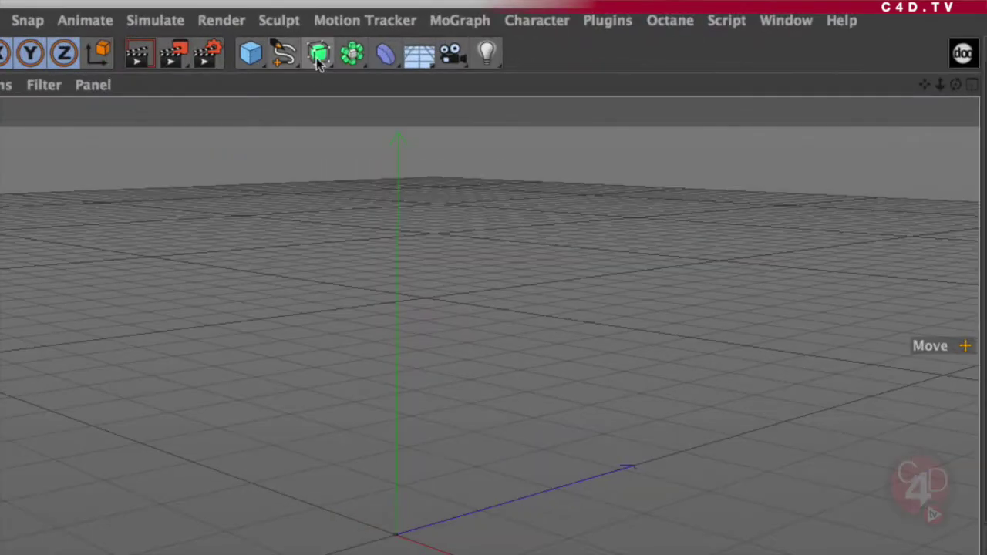
Add a Loft generator and a Circle spline to the scene.
{"action": "left_click", "coordinate": [310, 46]}
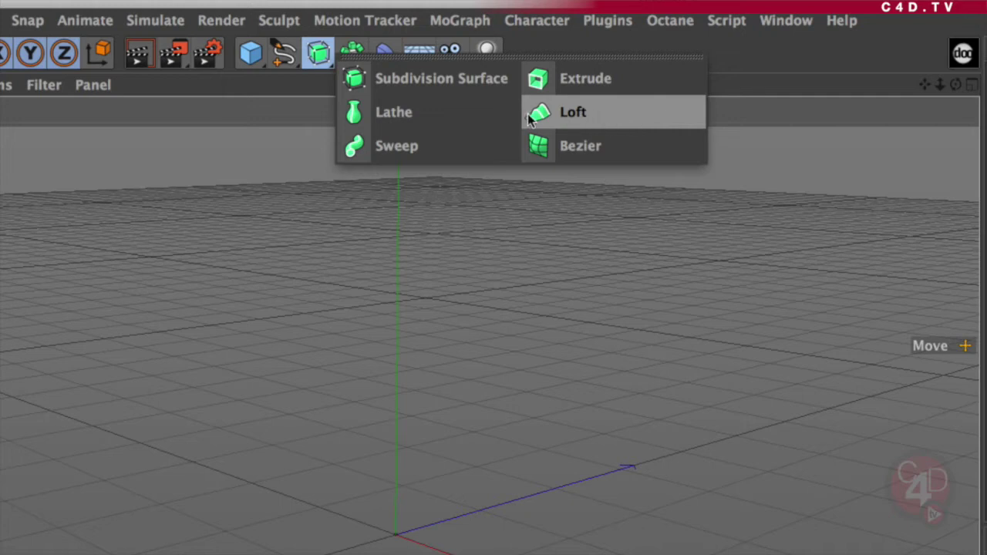
{"action": "left_click", "coordinate": [569, 112]}
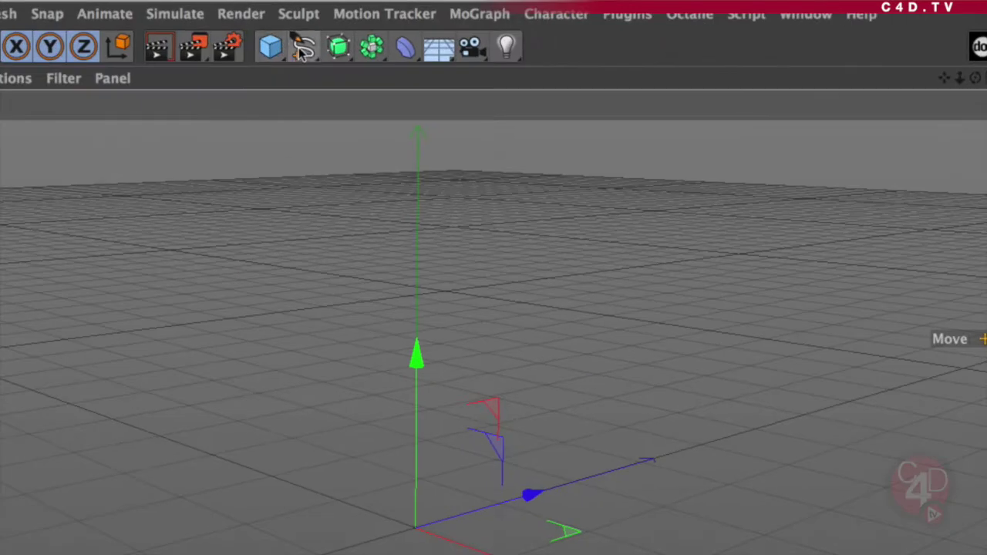
{"action": "left_click", "coordinate": [292, 44]}
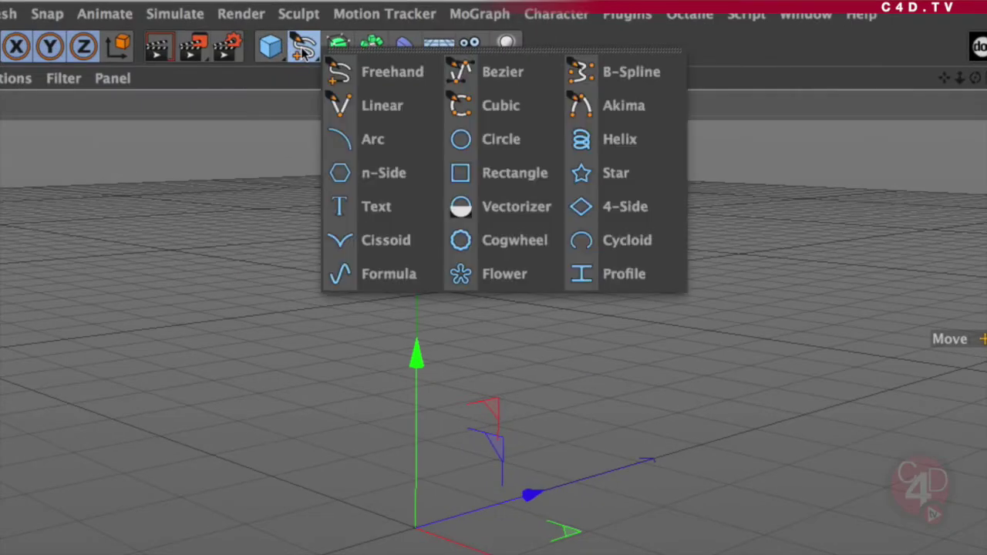
{"action": "left_click", "coordinate": [464, 143]}
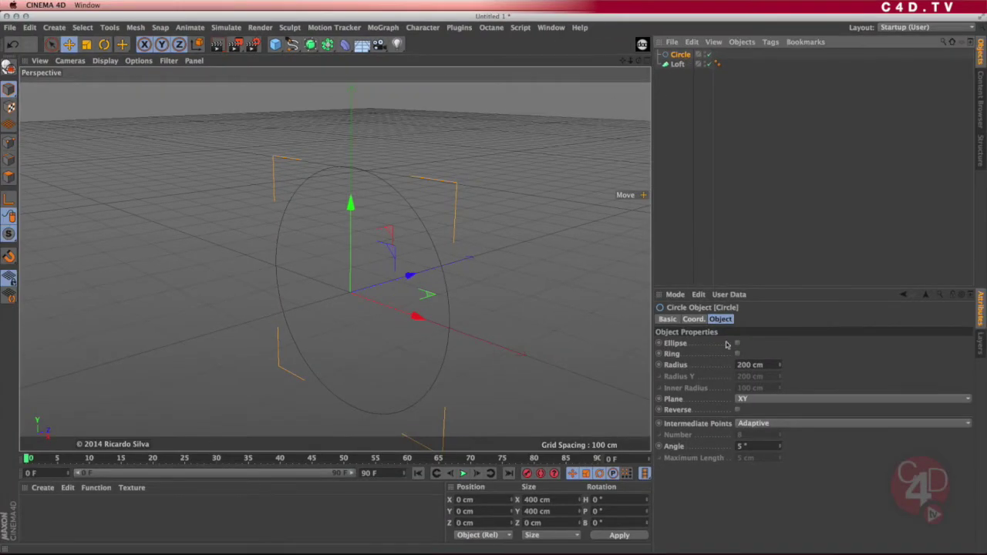
Set the circle's radius to 30 cm and its plane to XZ.
{"action": "left_click", "coordinate": [745, 364]}
{"action": "type", "text": "30"}
{"action": "key", "text": "Return"}
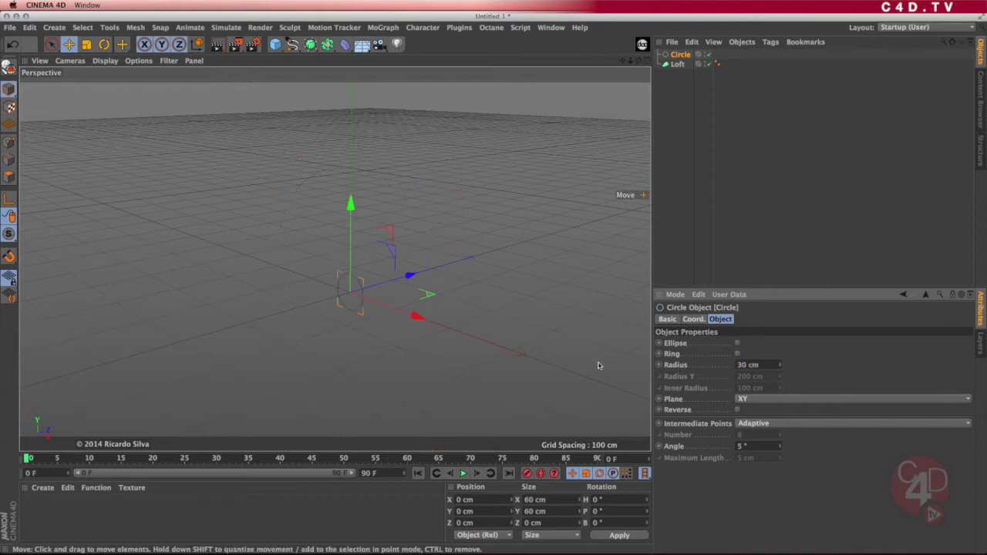
{"action": "left_click_drag", "start_coordinate": [367, 298], "coordinate": [391, 289], "text": "alt"}
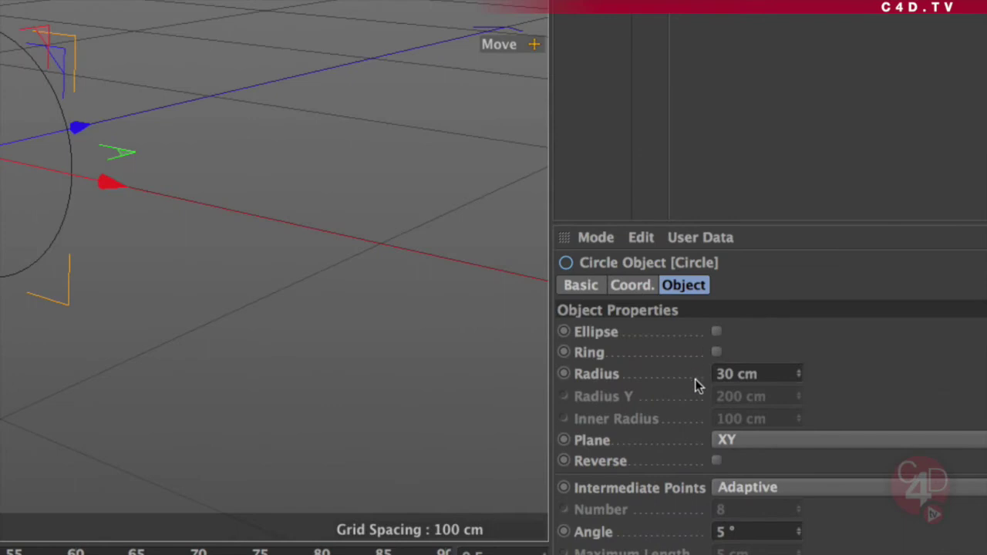
{"action": "left_click", "coordinate": [603, 444]}
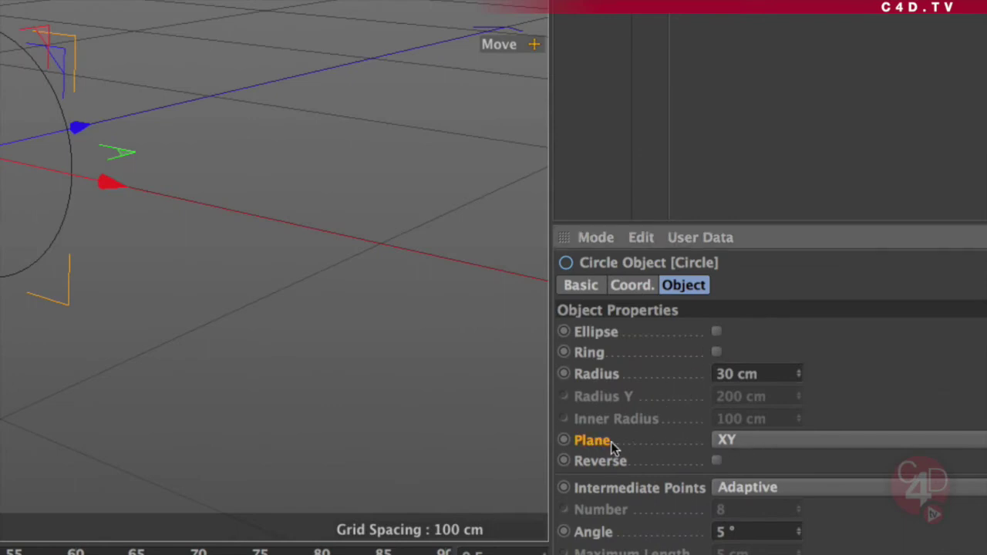
{"action": "left_click", "coordinate": [737, 441]}
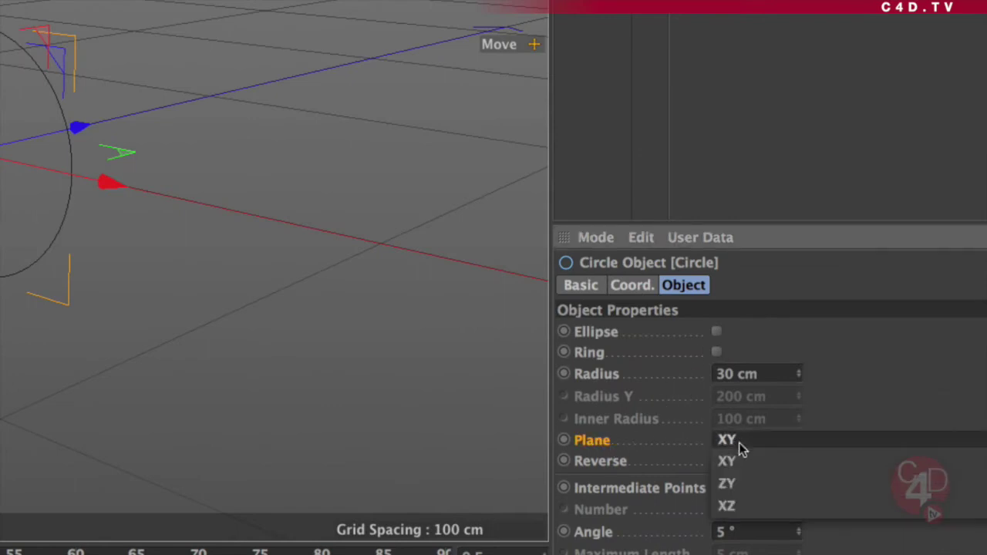
{"action": "left_click", "coordinate": [738, 505]}
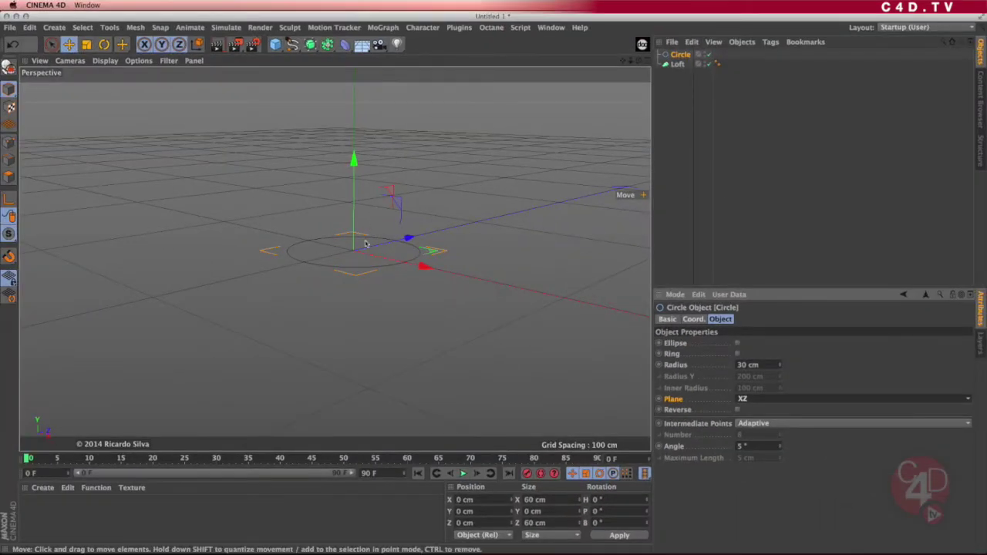
Make the Circle a child of the Loft and preview the resulting disc with a viewport render.
{"action": "left_click_drag", "start_coordinate": [375, 259], "coordinate": [359, 293], "text": "alt"}
{"action": "right_click_drag", "start_coordinate": [361, 274], "coordinate": [391, 260], "text": "alt"}
{"action": "mouse_move", "coordinate": [391, 260]}
{"action": "left_mouse_down", "text": "alt"}
{"action": "mouse_move", "coordinate": [388, 245]}
{"action": "mouse_move", "coordinate": [387, 266]}
{"action": "left_mouse_up", "text": "alt"}
{"action": "left_click_drag", "start_coordinate": [393, 190], "coordinate": [393, 185], "text": "alt"}
{"action": "middle_click_drag", "start_coordinate": [394, 185], "coordinate": [379, 302], "text": "alt"}
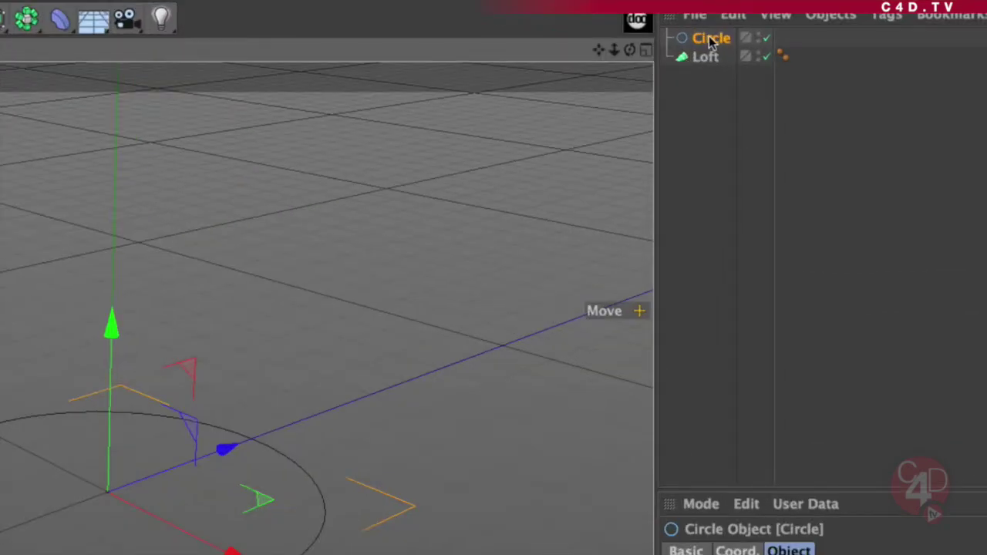
{"action": "left_click_drag", "start_coordinate": [680, 55], "coordinate": [706, 58]}
{"action": "left_click_drag", "start_coordinate": [391, 315], "coordinate": [243, 422], "text": "alt"}
{"action": "left_click_drag", "start_coordinate": [391, 281], "coordinate": [401, 264], "text": "alt"}
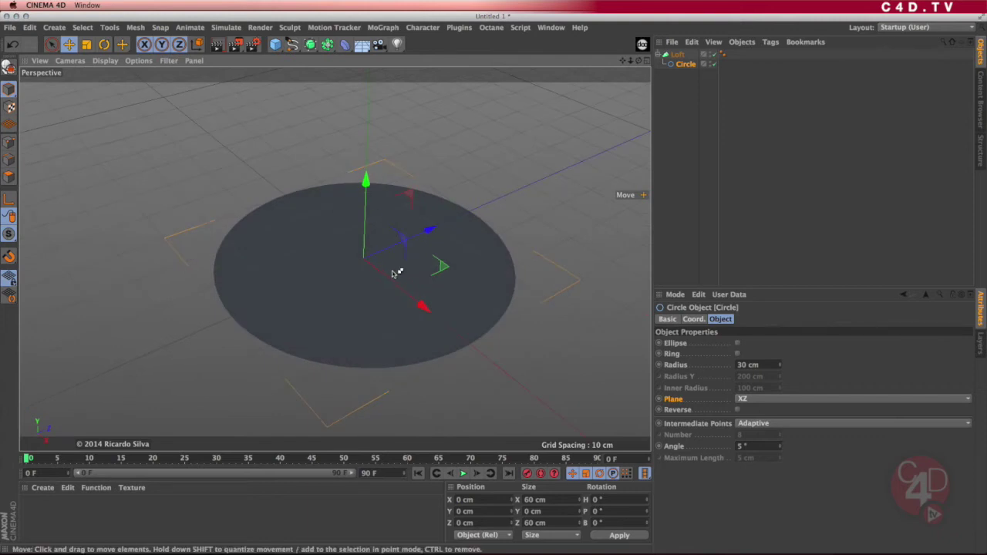
{"action": "key", "text": "ctrl+r"}
{"action": "left_click_drag", "start_coordinate": [410, 296], "coordinate": [425, 253], "text": "alt"}
{"action": "right_click_drag", "start_coordinate": [415, 265], "coordinate": [405, 283], "text": "alt"}
{"action": "mouse_move", "coordinate": [406, 284]}
{"action": "left_mouse_down", "text": "alt"}
{"action": "mouse_move", "coordinate": [408, 320]}
{"action": "mouse_move", "coordinate": [414, 272]}
{"action": "left_mouse_up", "text": "alt"}
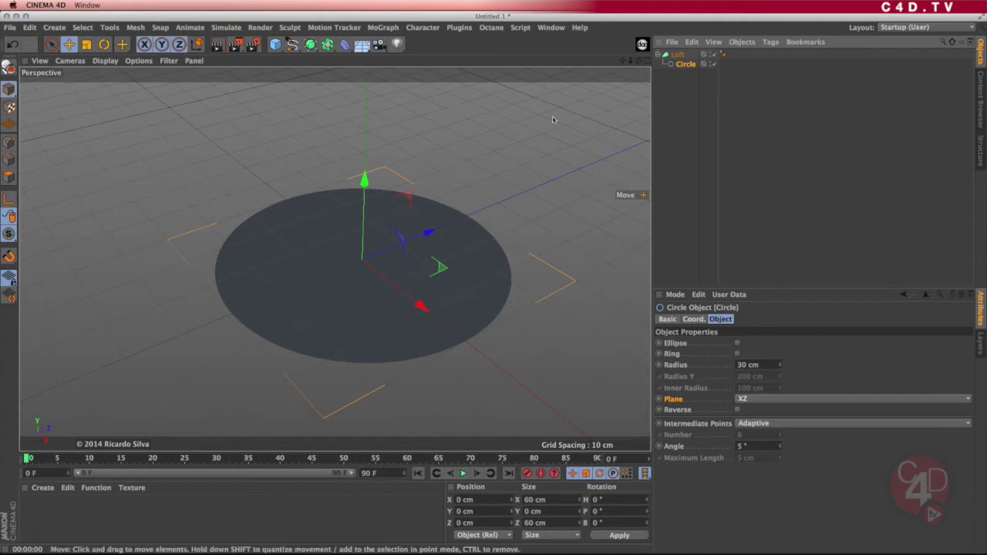
Duplicate the circle about 13 cm upward along Y inside the Loft, and disable the Loft generator.
{"action": "left_click_drag", "start_coordinate": [398, 217], "coordinate": [398, 242], "text": "alt"}
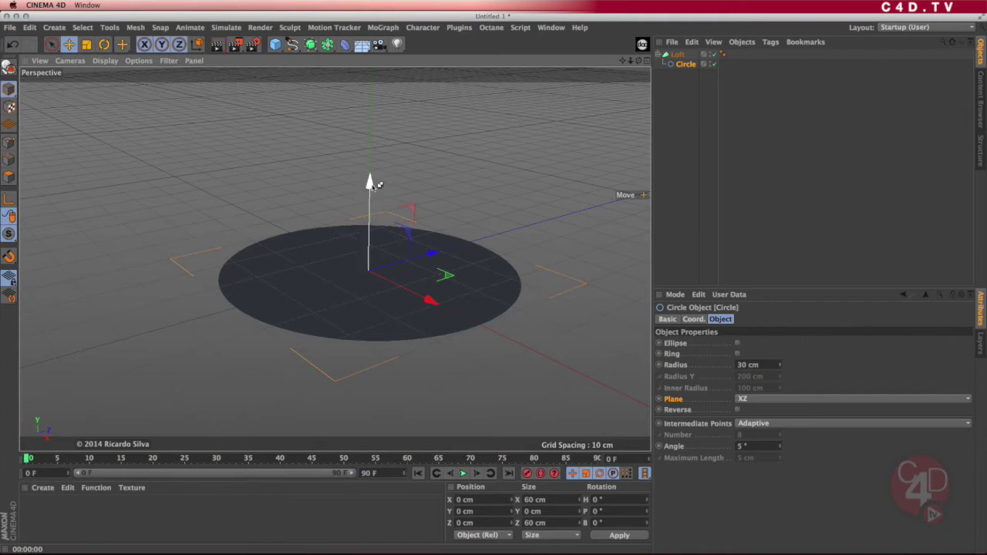
{"action": "left_click_drag", "start_coordinate": [370, 183], "coordinate": [371, 116], "text": "ctrl"}
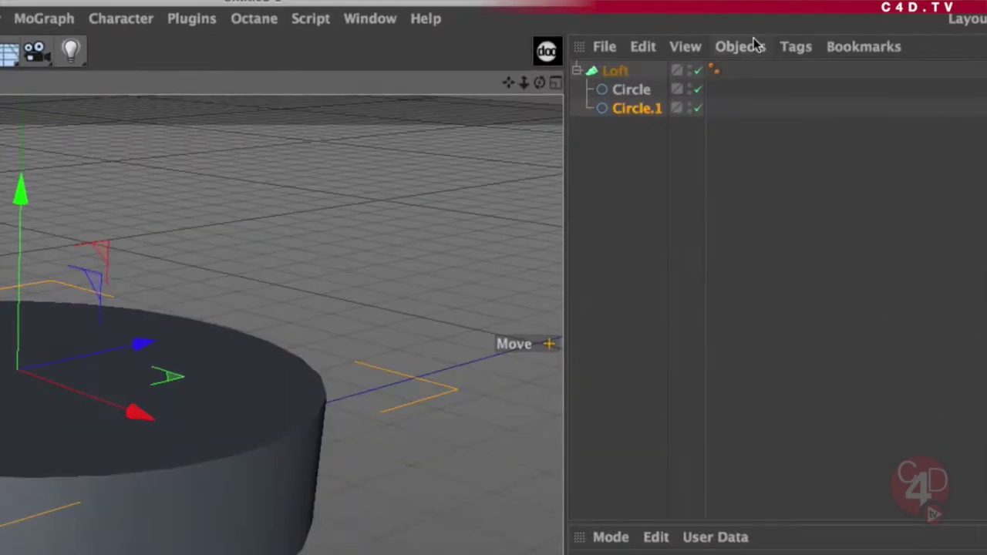
{"action": "left_click", "coordinate": [635, 92]}
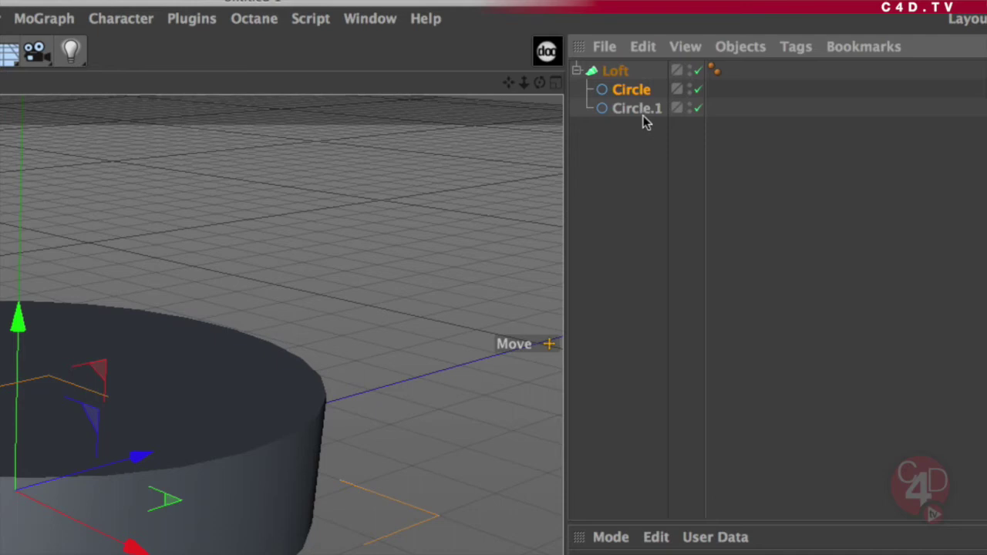
{"action": "left_click", "coordinate": [698, 72]}
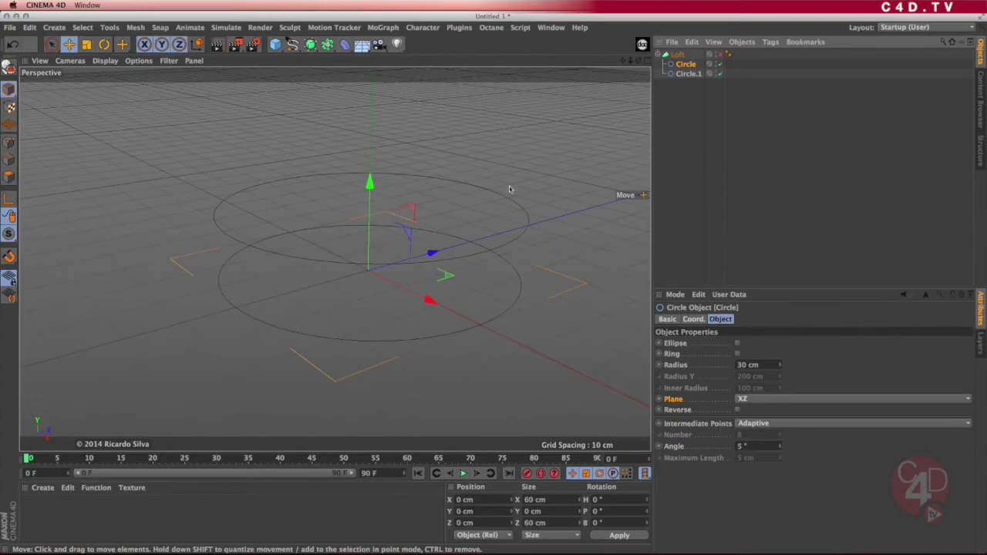
Raise the upper circle, Circle.1, along Y to a height of about 85 cm.
{"action": "left_click_drag", "start_coordinate": [416, 256], "coordinate": [418, 209], "text": "alt"}
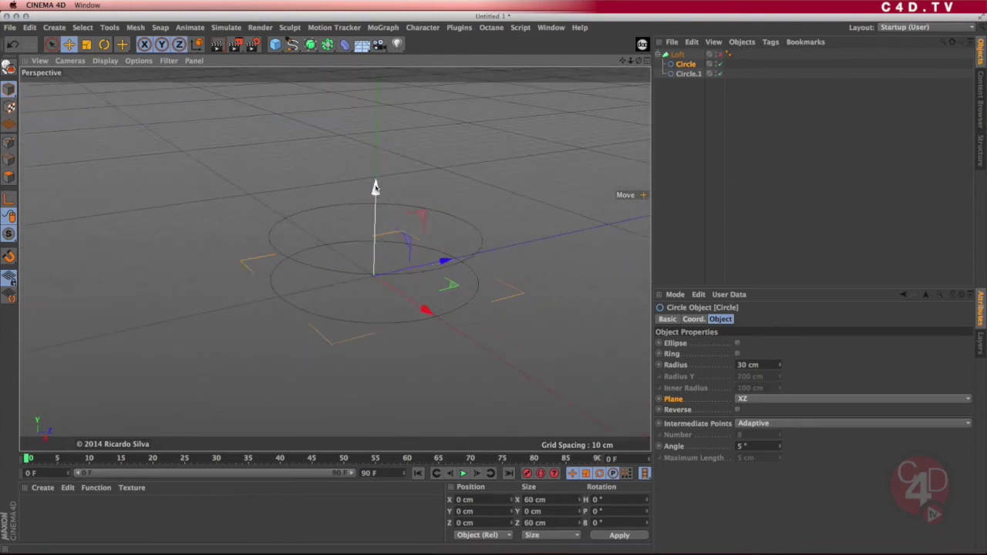
{"action": "left_click", "coordinate": [688, 73]}
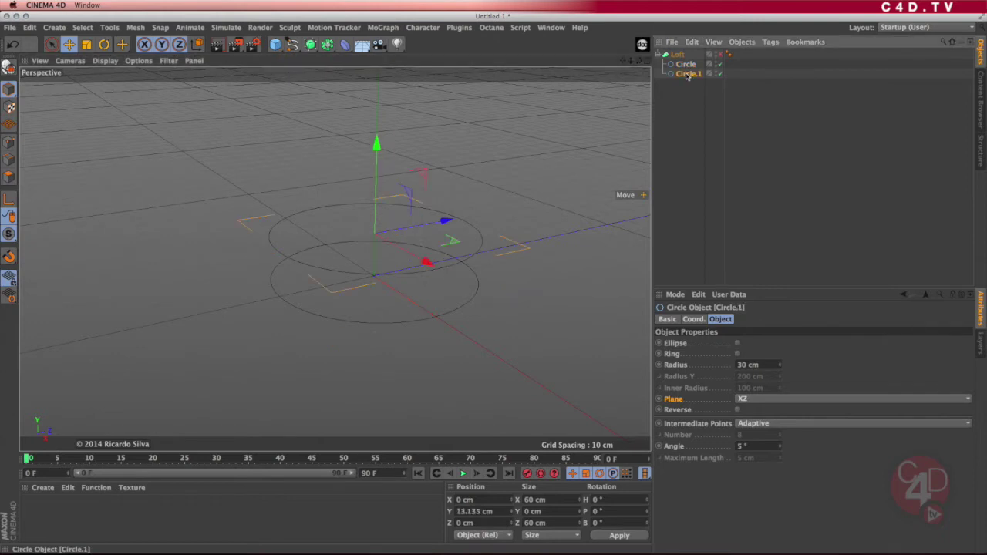
{"action": "left_click_drag", "start_coordinate": [376, 145], "coordinate": [378, 102]}
{"action": "middle_click_drag", "start_coordinate": [438, 228], "coordinate": [430, 242], "text": "alt"}
{"action": "right_click_drag", "start_coordinate": [430, 243], "coordinate": [403, 256], "text": "alt"}
{"action": "scroll", "coordinate": [401, 256], "scroll_direction": "down", "scroll_amount": 3}
{"action": "mouse_move", "coordinate": [402, 231]}
{"action": "left_mouse_down"}
{"action": "mouse_move", "coordinate": [413, 176]}
{"action": "mouse_move", "coordinate": [426, 187]}
{"action": "mouse_move", "coordinate": [416, 199]}
{"action": "mouse_move", "coordinate": [421, 227]}
{"action": "left_mouse_up"}
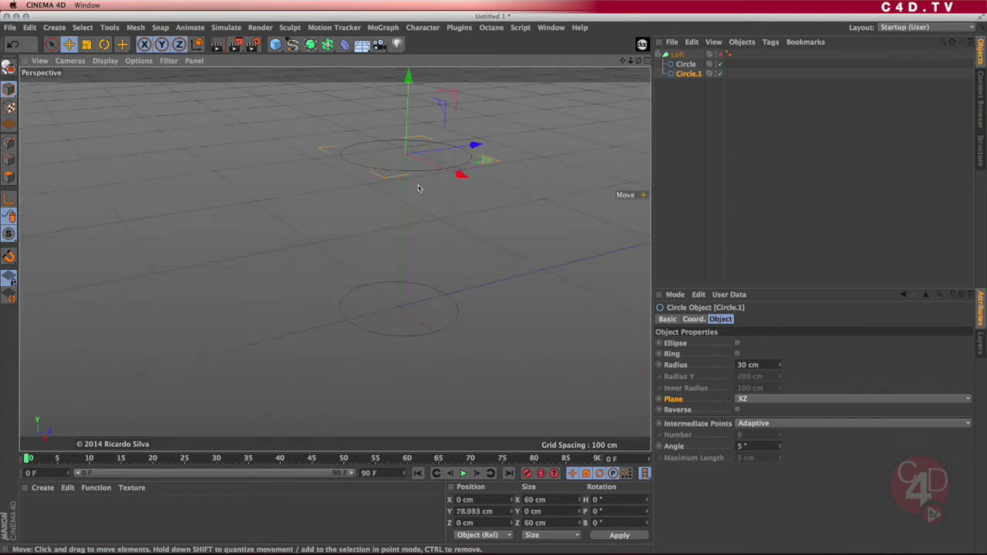
{"action": "left_click_drag", "start_coordinate": [419, 188], "coordinate": [318, 266], "text": "alt"}
{"action": "mouse_move", "coordinate": [364, 207]}
{"action": "left_mouse_down", "text": "alt"}
{"action": "mouse_move", "coordinate": [368, 232]}
{"action": "mouse_move", "coordinate": [370, 209]}
{"action": "left_mouse_up", "text": "alt"}
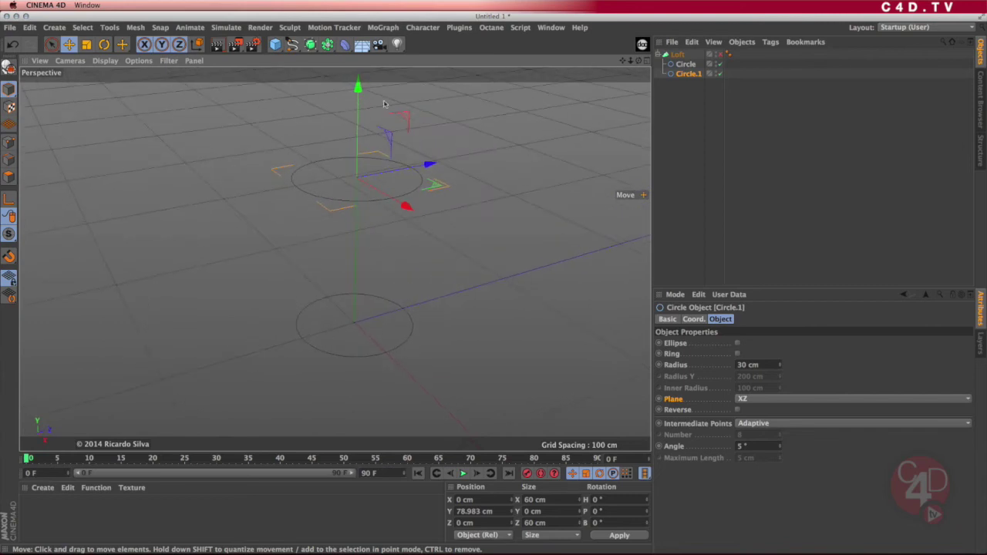
{"action": "left_click_drag", "start_coordinate": [358, 87], "coordinate": [358, 76]}
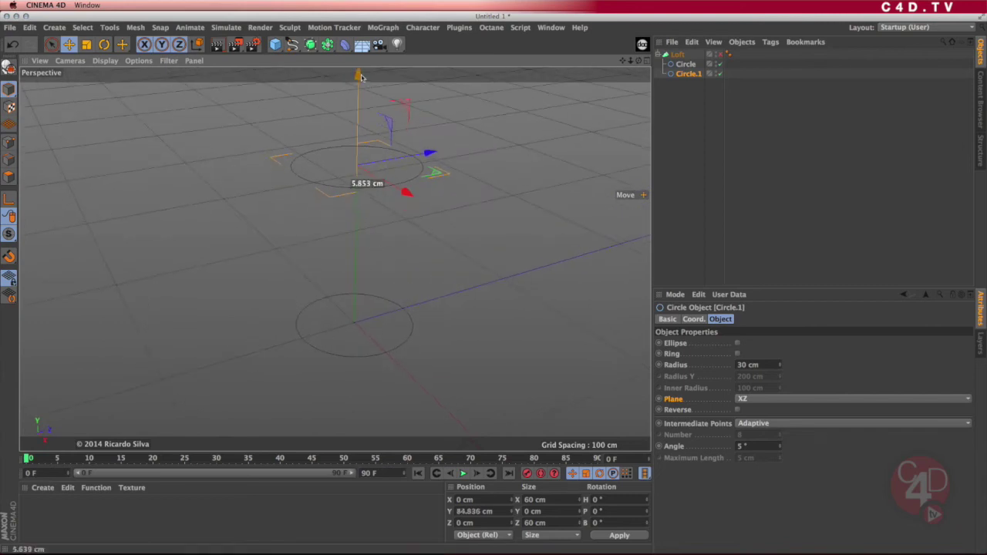
Set the upper circle's radius to 40 cm and raise it to about 95 cm in Y.
{"action": "left_click", "coordinate": [687, 77]}
{"action": "left_click", "coordinate": [748, 365]}
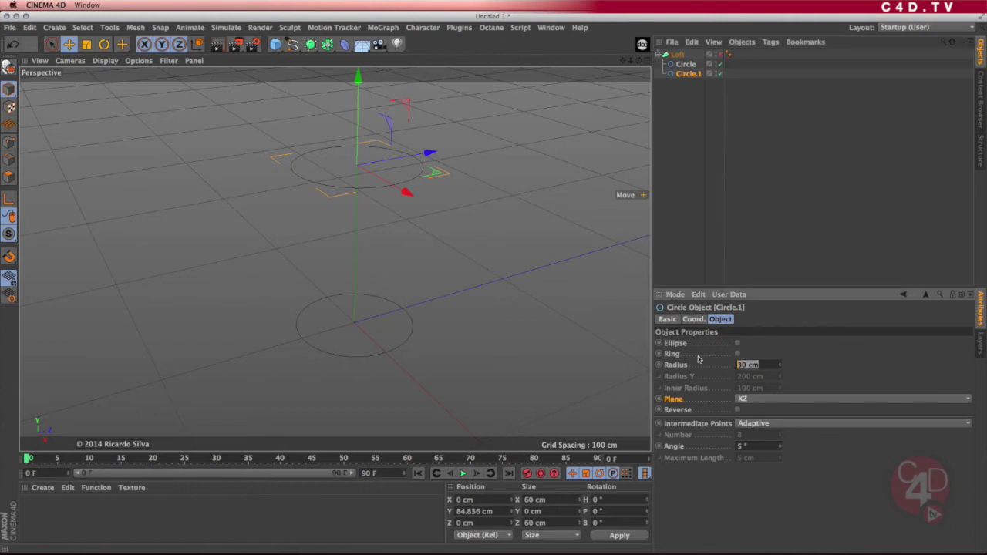
{"action": "type", "text": "40"}
{"action": "key", "text": "Return"}
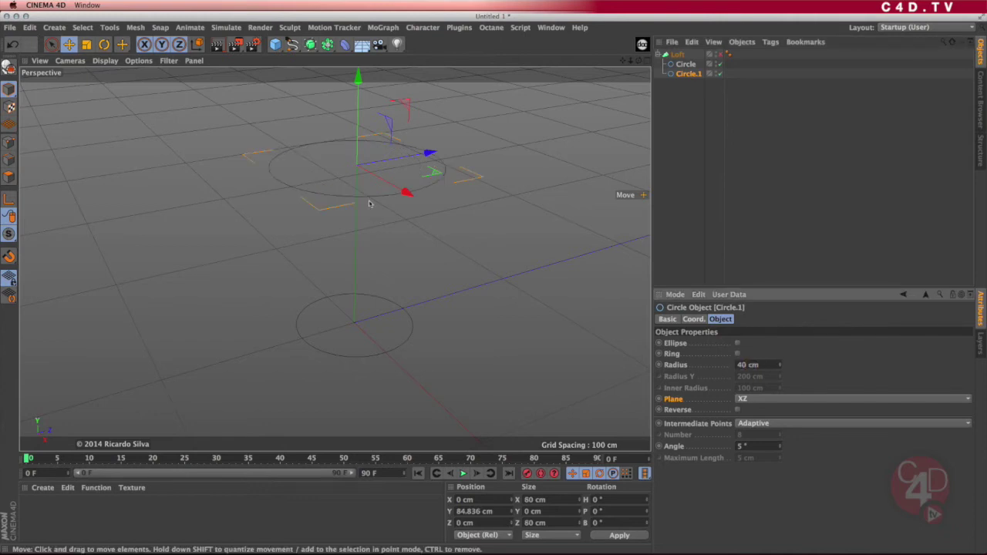
{"action": "left_click", "coordinate": [368, 179]}
{"action": "mouse_move", "coordinate": [368, 180]}
{"action": "left_mouse_down", "text": "alt"}
{"action": "mouse_move", "coordinate": [364, 156]}
{"action": "mouse_move", "coordinate": [370, 183]}
{"action": "left_mouse_up", "text": "alt"}
{"action": "left_click_drag", "start_coordinate": [394, 223], "coordinate": [368, 112], "text": "alt"}
{"action": "left_click_drag", "start_coordinate": [386, 214], "coordinate": [373, 258], "text": "alt"}
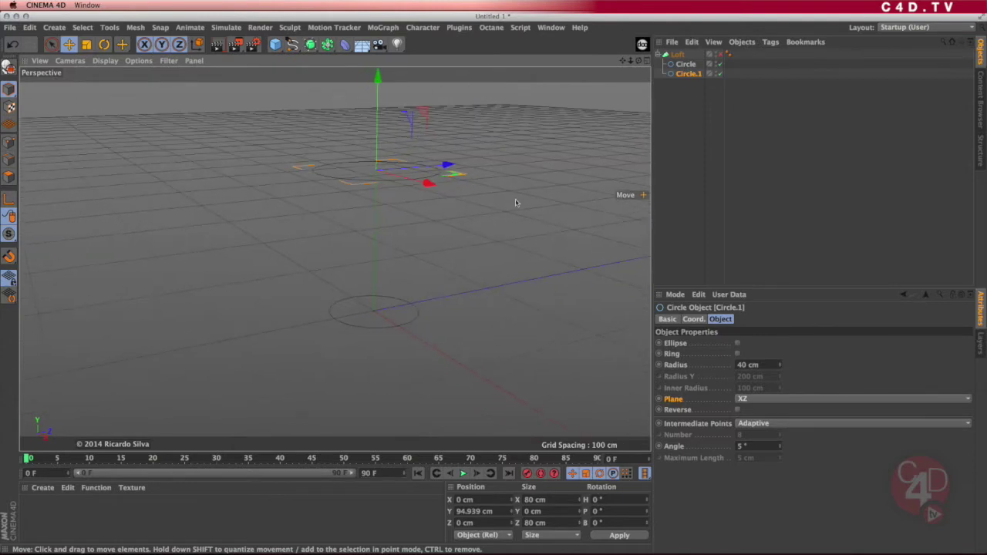
Enable the Loft temporarily to examine the cup shape between the two circles, and disable it again.
{"action": "left_click", "coordinate": [721, 56]}
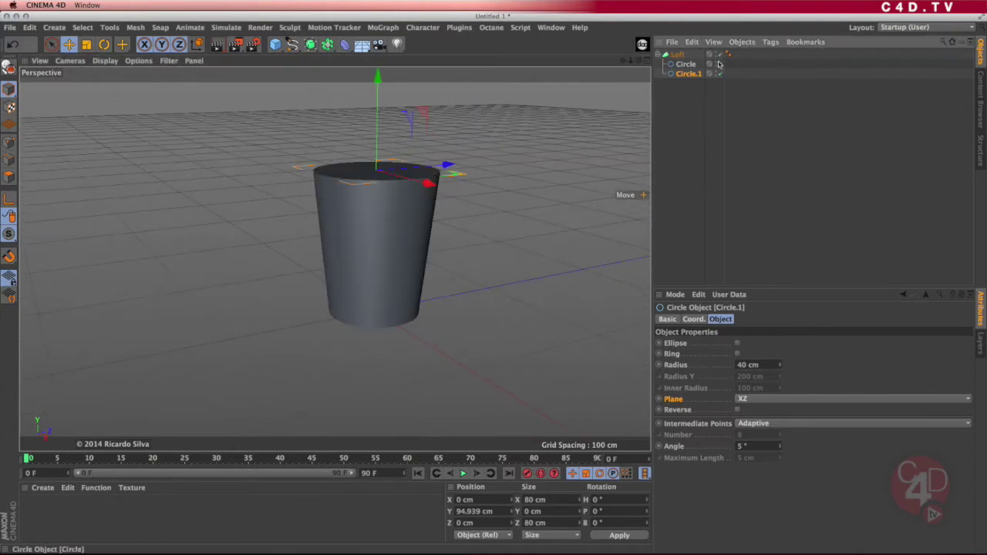
{"action": "left_click_drag", "start_coordinate": [395, 218], "coordinate": [394, 275], "text": "alt"}
{"action": "left_click_drag", "start_coordinate": [394, 151], "coordinate": [365, 195], "text": "alt"}
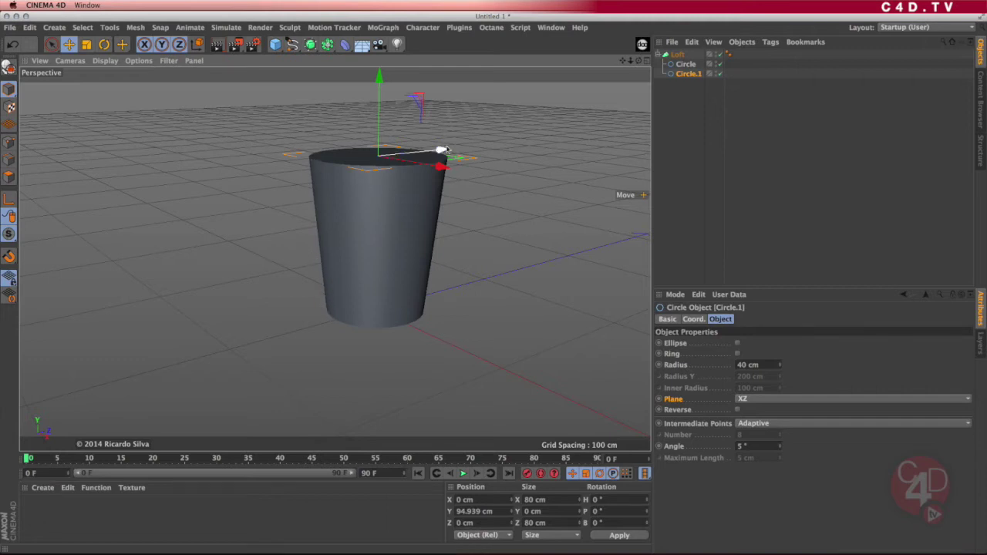
{"action": "left_click", "coordinate": [718, 55]}
{"action": "left_click", "coordinate": [677, 55]}
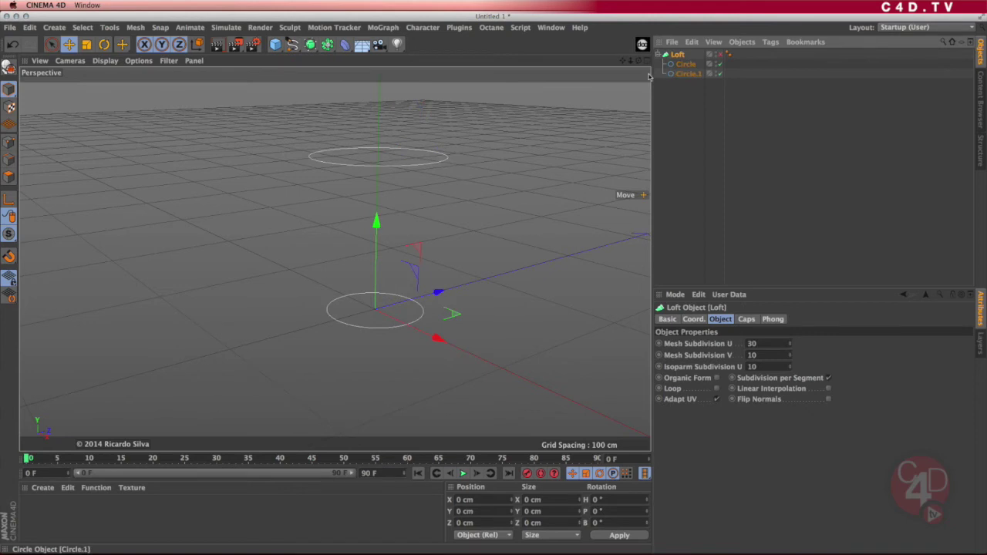
{"action": "left_click_drag", "start_coordinate": [363, 185], "coordinate": [368, 208], "text": "alt"}
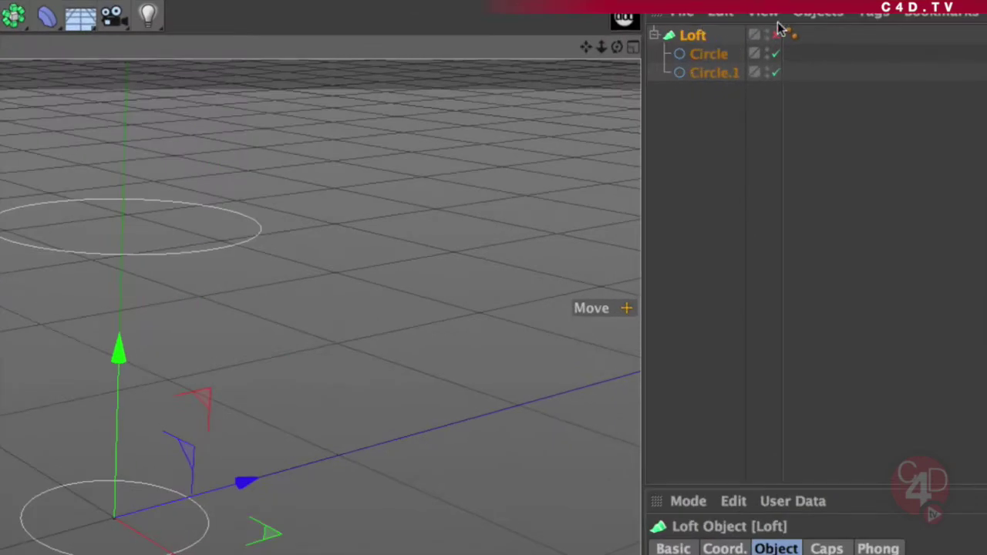
Rename the lower circle in the Loft hierarchy as "Bottom Circle".
{"action": "left_click", "coordinate": [705, 56]}
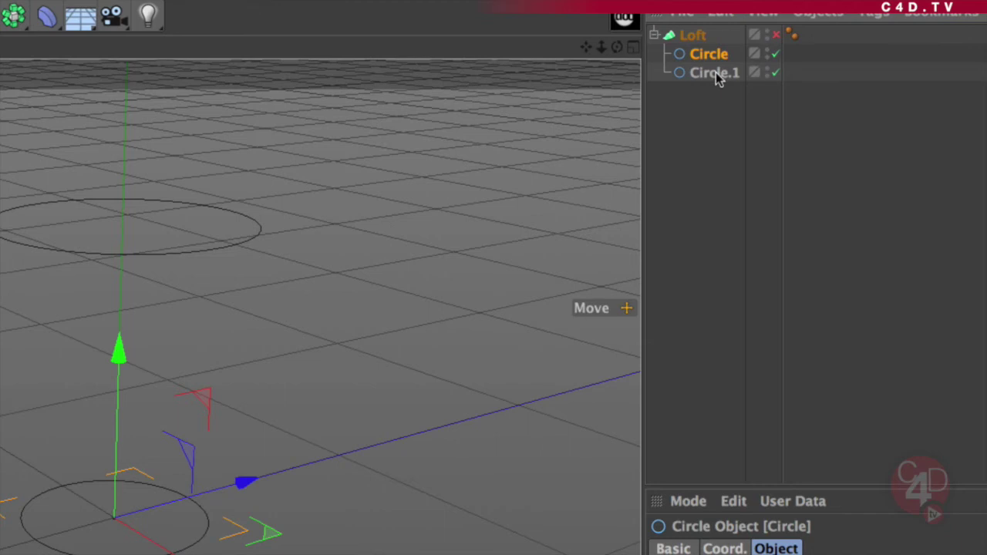
{"action": "left_click", "coordinate": [717, 73]}
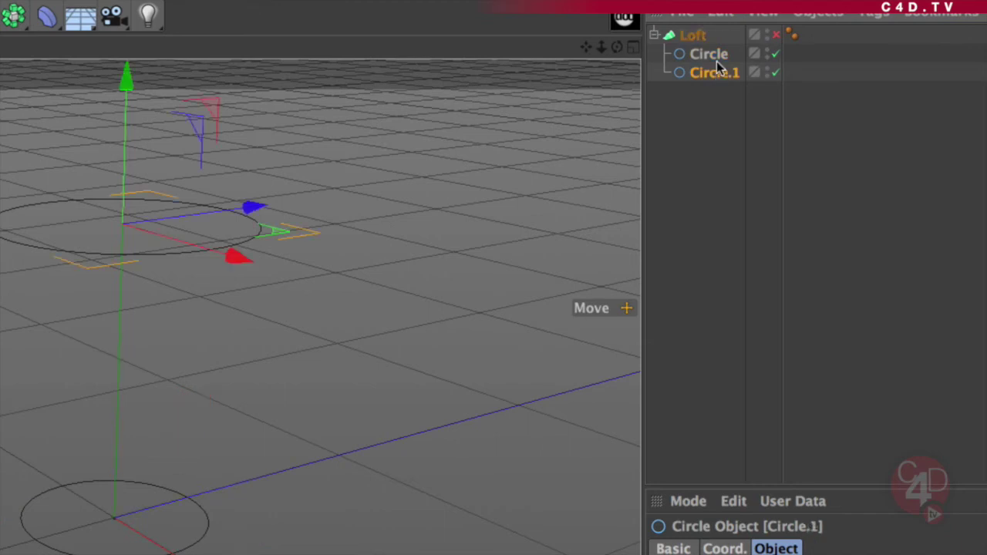
{"action": "double_click", "coordinate": [709, 58]}
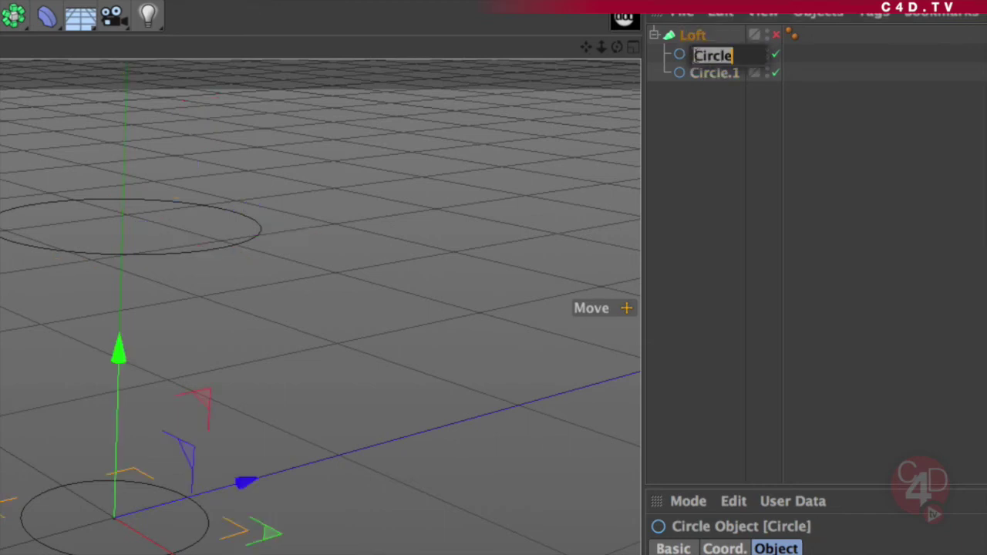
{"action": "type", "text": "Bottom"}
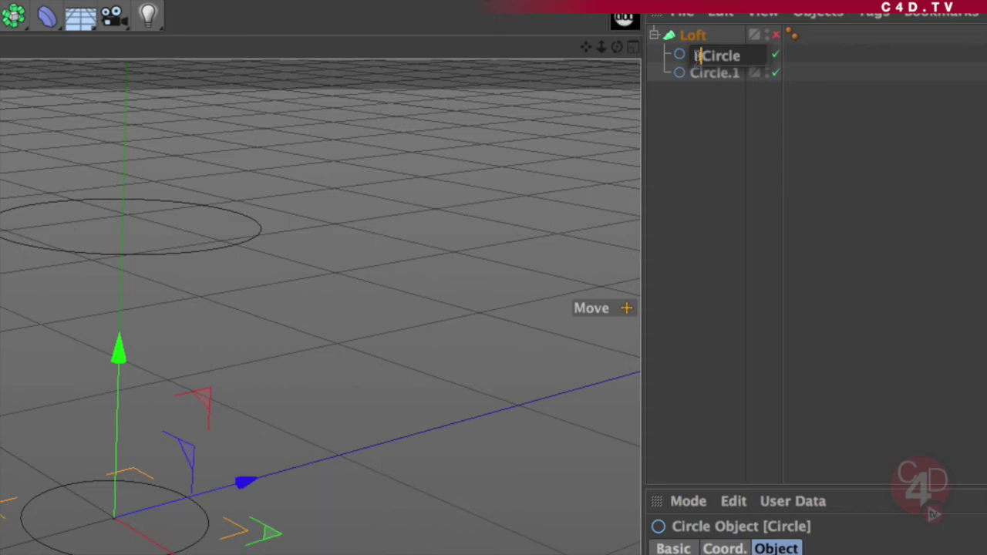
{"action": "key", "text": "Return"}
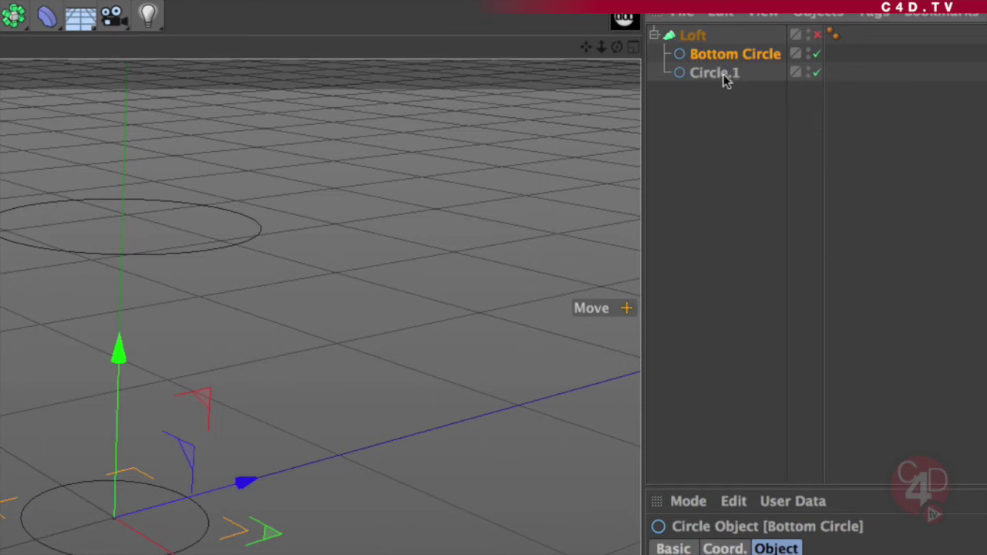
Rename the upper circle, Circle.1, as "Top Circle".
{"action": "double_click", "coordinate": [722, 75]}
{"action": "type", "text": "Top Circle"}
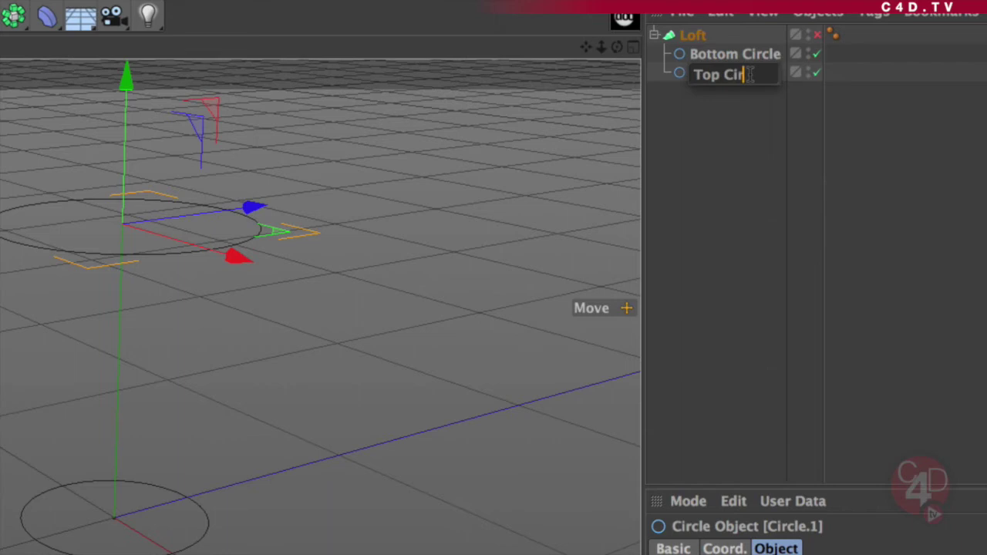
{"action": "key", "text": "Return"}
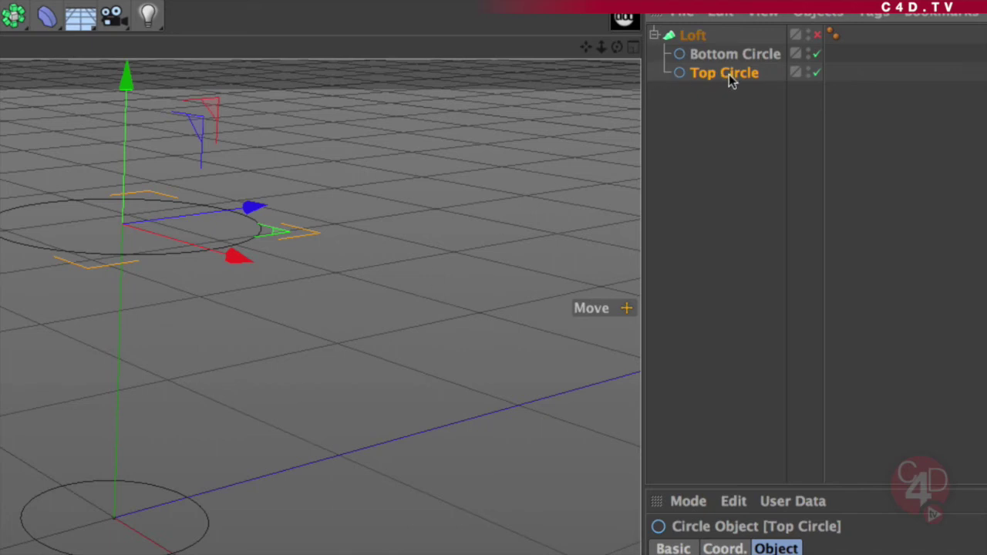
Duplicate the Top Circle between the two circles in the Loft hierarchy and rename the copy as "Middle Circle".
{"action": "left_click_drag", "start_coordinate": [727, 80], "coordinate": [728, 64]}
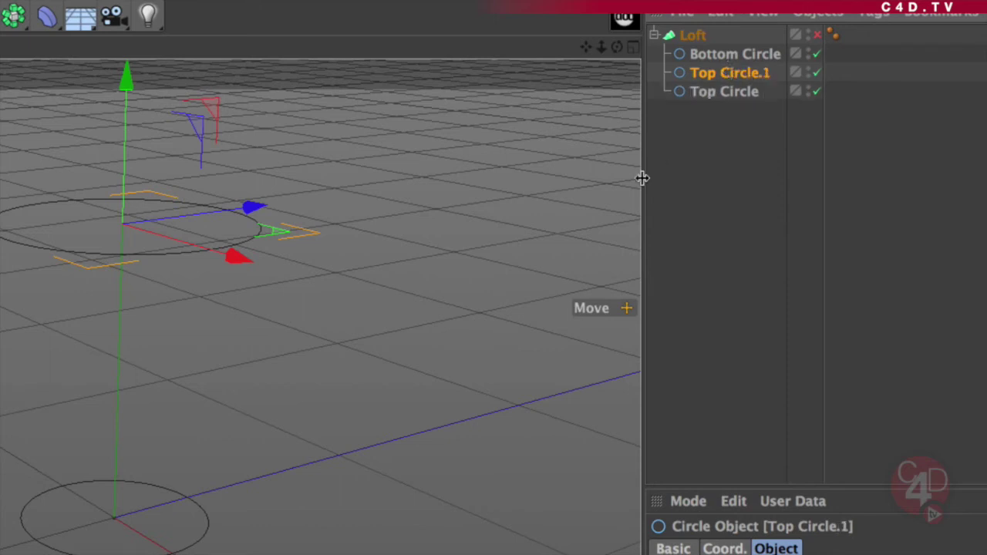
{"action": "double_click", "coordinate": [735, 73]}
{"action": "type", "text": "Mid"}
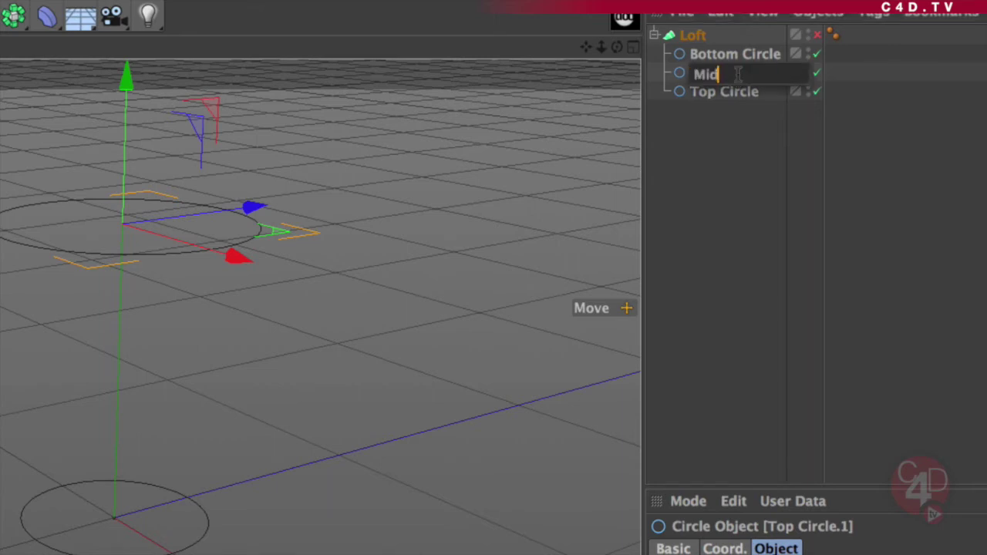
{"action": "type", "text": "dle Circle"}
{"action": "key", "text": "Return"}
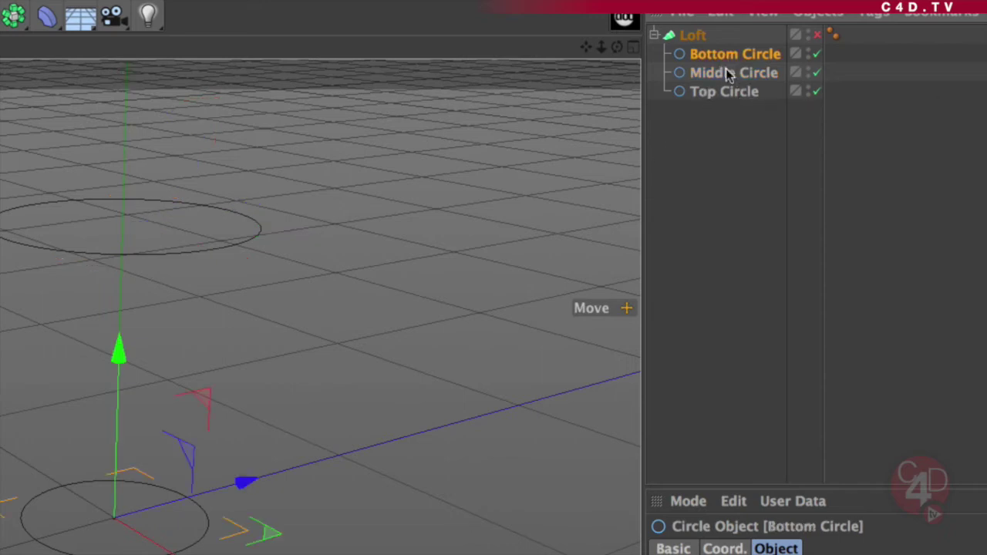
Lower the Middle Circle along Y to about 55 cm, between the bottom and top circles.
{"action": "left_click", "coordinate": [727, 72]}
{"action": "left_click", "coordinate": [725, 92]}
{"action": "left_click", "coordinate": [724, 77]}
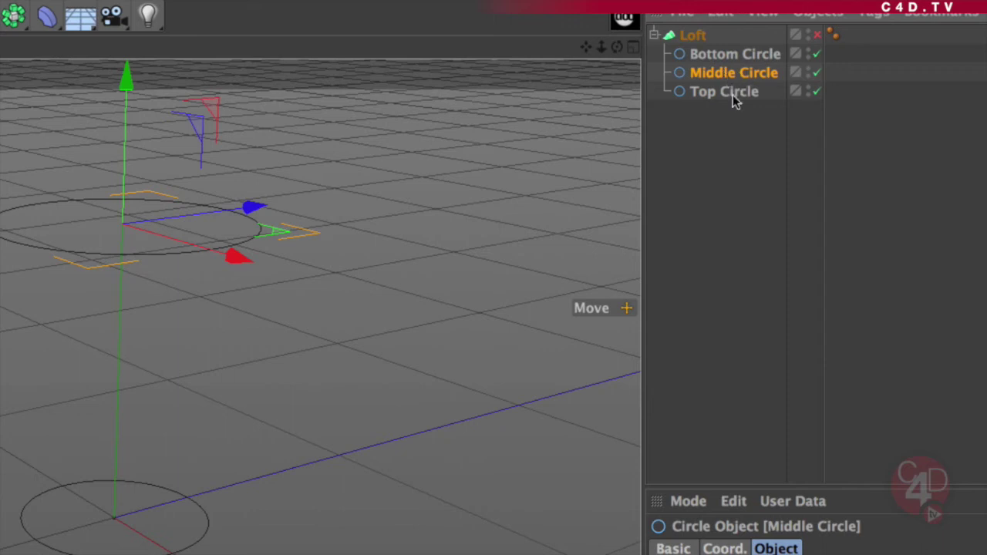
{"action": "left_click_drag", "start_coordinate": [126, 89], "coordinate": [101, 219]}
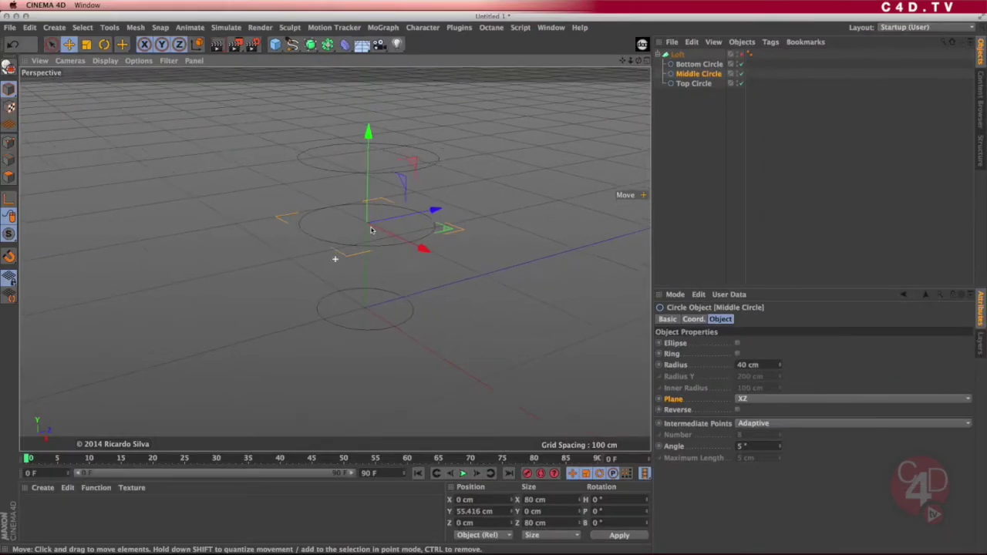
{"action": "middle_click_drag", "start_coordinate": [372, 229], "coordinate": [343, 240], "text": "alt"}
{"action": "right_click_drag", "start_coordinate": [359, 249], "coordinate": [368, 240], "text": "alt"}
{"action": "left_click_drag", "start_coordinate": [369, 240], "coordinate": [385, 228], "text": "alt"}
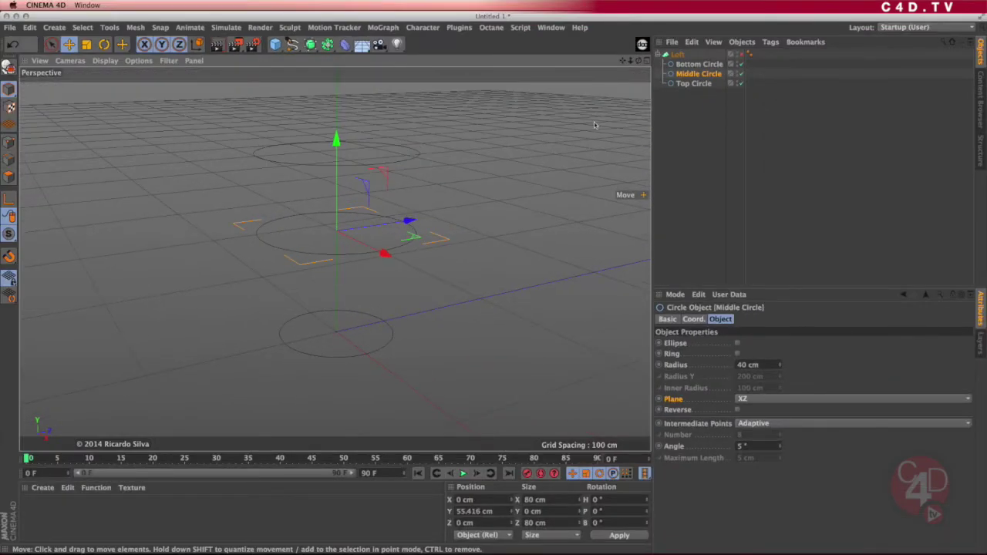
Enable the Loft temporarily to examine the cup shape with the middle circle included, and disable it again.
{"action": "left_click", "coordinate": [740, 55]}
{"action": "left_click_drag", "start_coordinate": [337, 225], "coordinate": [363, 216], "text": "alt"}
{"action": "left_click", "coordinate": [741, 54]}
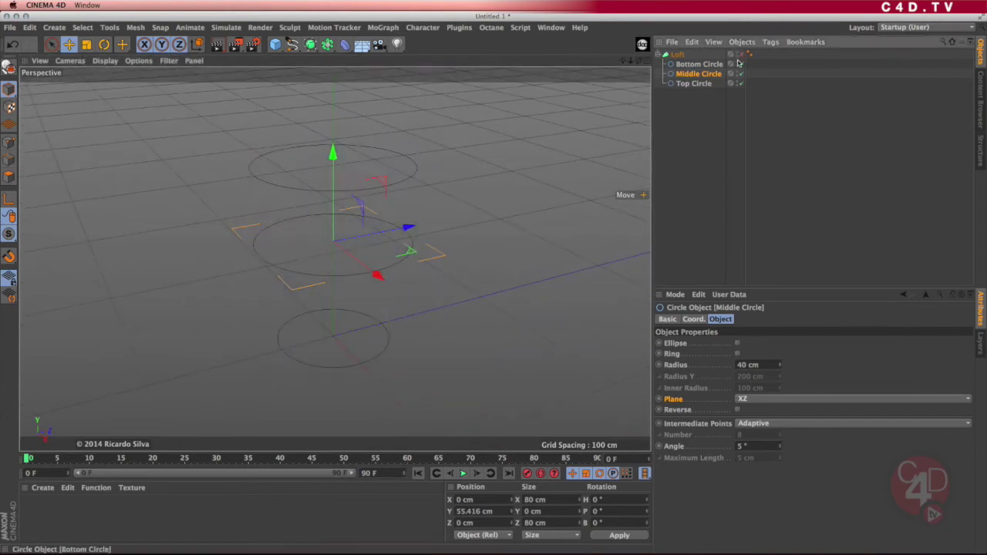
Examine the bottom-to-top order of the three circles in the viewport and in the Loft hierarchy.
{"action": "left_click", "coordinate": [388, 339]}
{"action": "left_click_drag", "start_coordinate": [375, 342], "coordinate": [389, 288], "text": "alt"}
{"action": "left_click", "coordinate": [409, 248]}
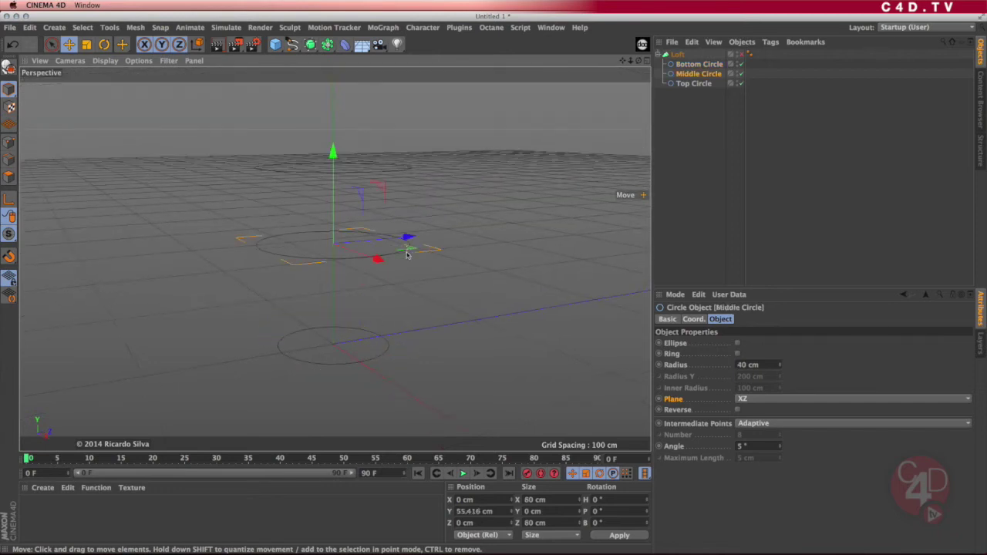
{"action": "left_click_drag", "start_coordinate": [398, 252], "coordinate": [401, 222], "text": "alt"}
{"action": "left_click", "coordinate": [409, 169]}
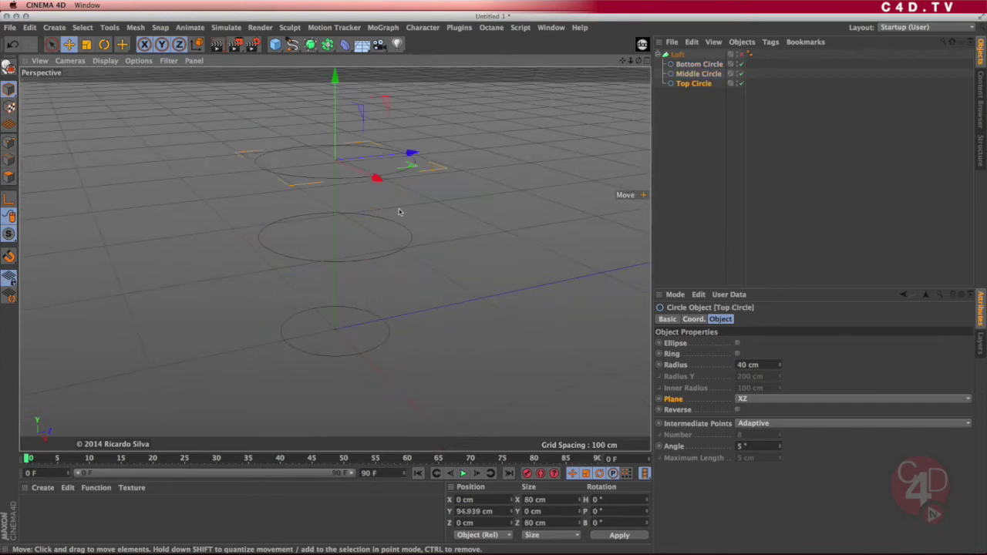
{"action": "scroll", "coordinate": [377, 206], "scroll_direction": "up", "scroll_amount": 3}
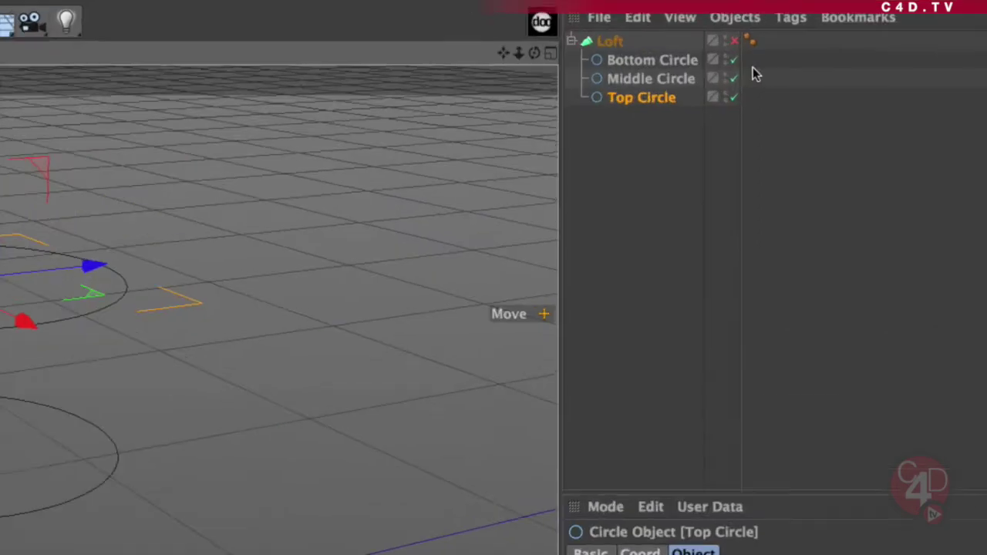
{"action": "left_click", "coordinate": [635, 61]}
{"action": "left_click", "coordinate": [646, 78]}
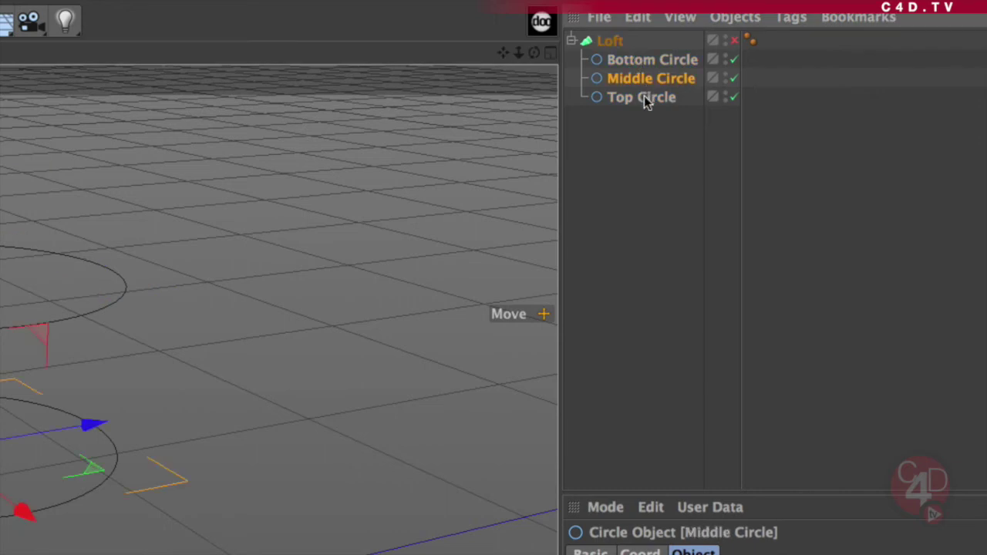
{"action": "left_click", "coordinate": [644, 97]}
{"action": "left_click", "coordinate": [644, 61]}
{"action": "left_click", "coordinate": [648, 78]}
{"action": "left_click", "coordinate": [648, 98]}
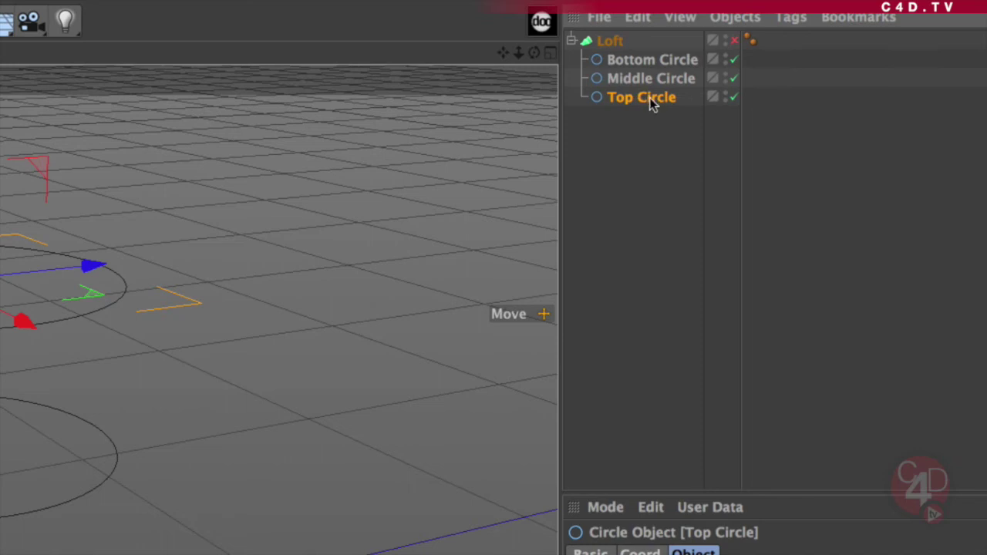
Duplicate the Top Circle at the end of the Loft hierarchy and rename the copy as "Top Circle.small".
{"action": "left_click_drag", "start_coordinate": [651, 102], "coordinate": [652, 104], "text": "ctrl"}
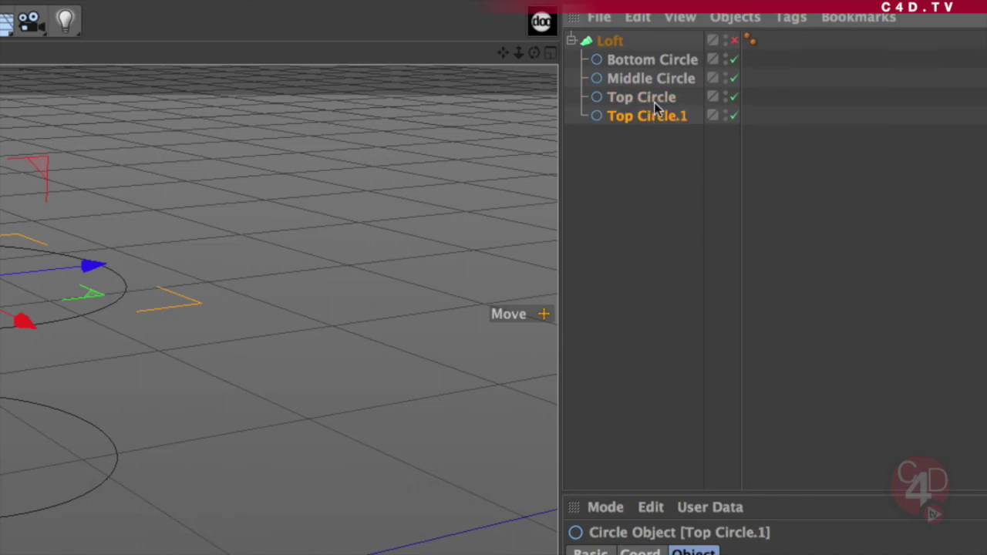
{"action": "left_click", "coordinate": [652, 96]}
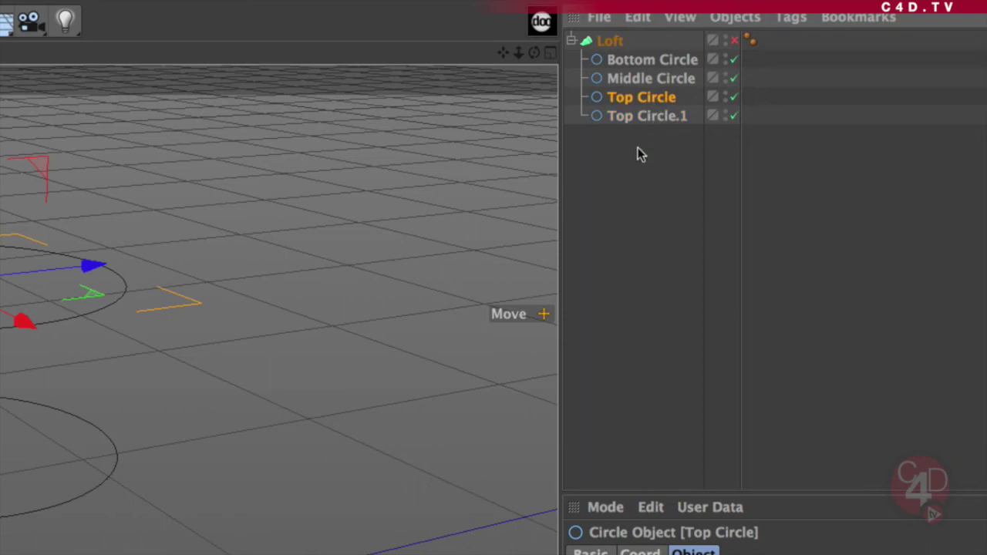
{"action": "double_click", "coordinate": [670, 120]}
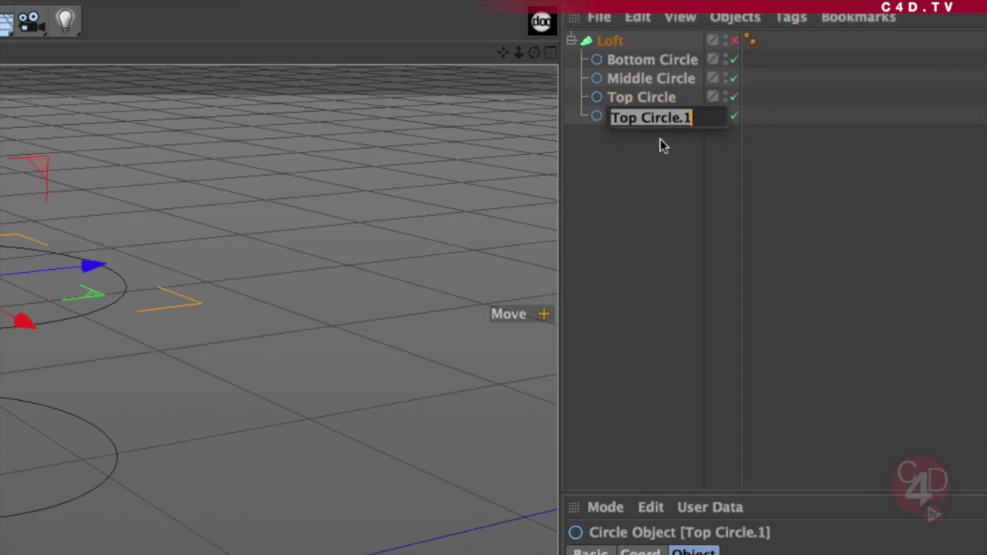
{"action": "key", "text": "Right"}
{"action": "type", "text": "small"}
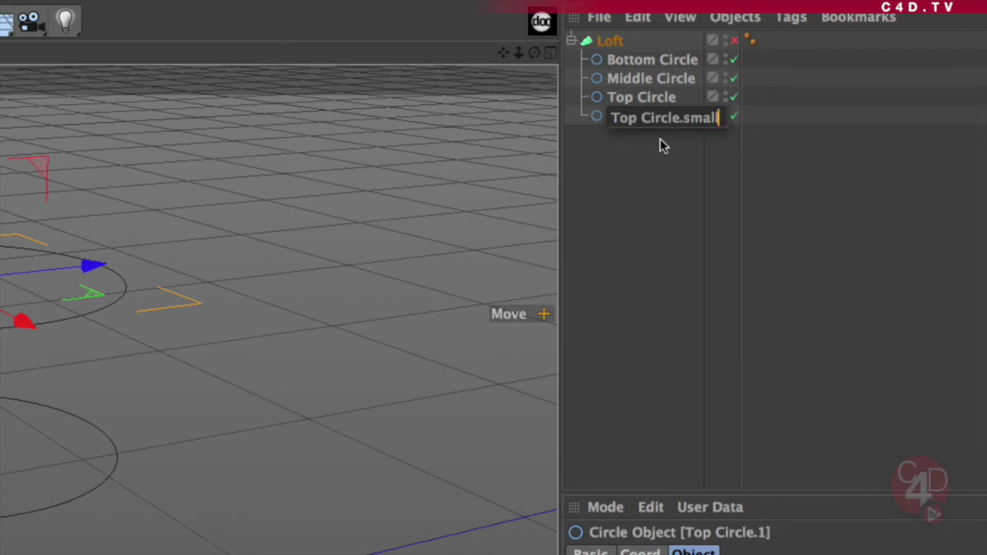
{"action": "key", "text": "Return"}
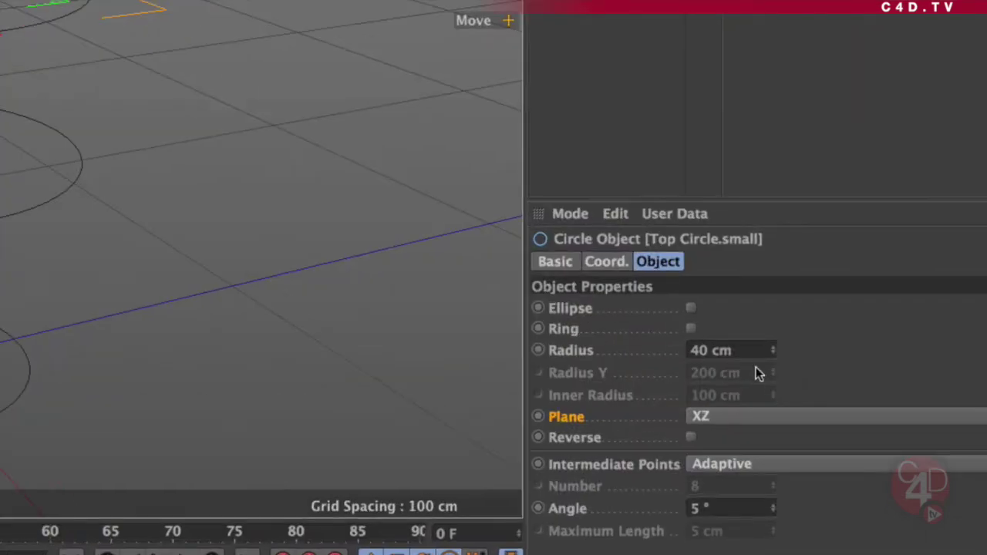
Set the radius of Top Circle.small to 38 cm and check the gap between the two top circles.
{"action": "left_click_drag", "start_coordinate": [766, 365], "coordinate": [715, 367]}
{"action": "type", "text": "38"}
{"action": "key", "text": "Return"}
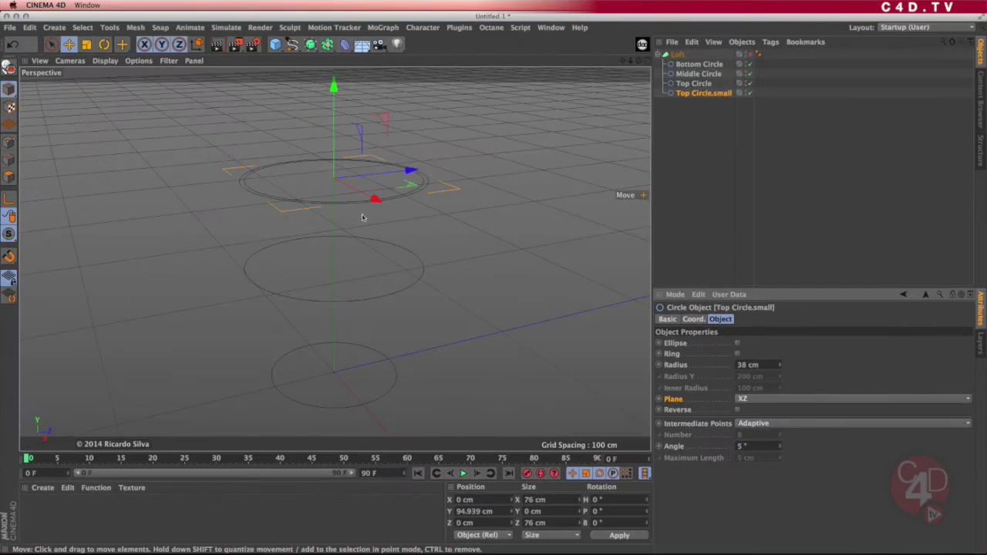
{"action": "right_click_drag", "start_coordinate": [348, 176], "coordinate": [403, 167], "text": "alt"}
{"action": "left_click_drag", "start_coordinate": [441, 215], "coordinate": [433, 223], "text": "alt"}
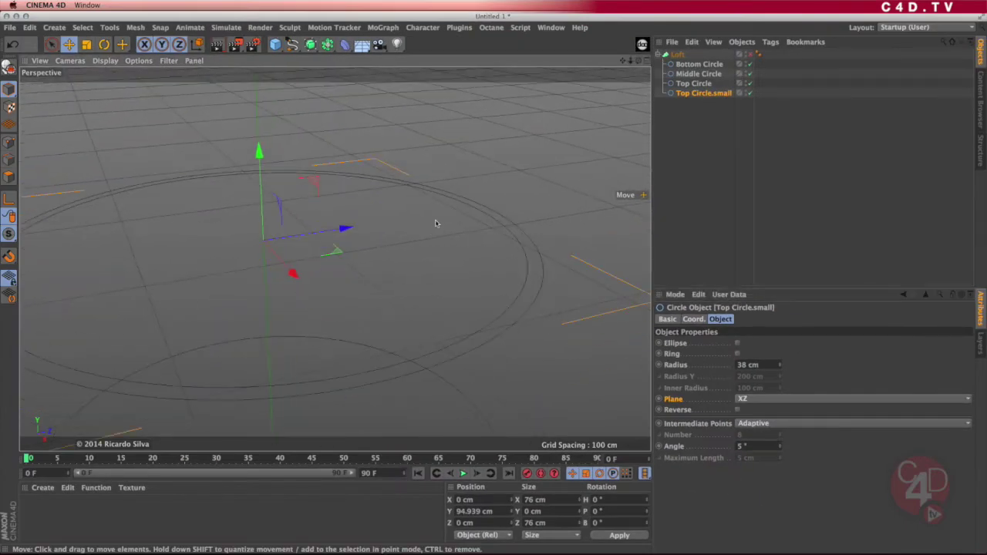
{"action": "scroll", "coordinate": [524, 282], "scroll_direction": "down", "scroll_amount": 6}
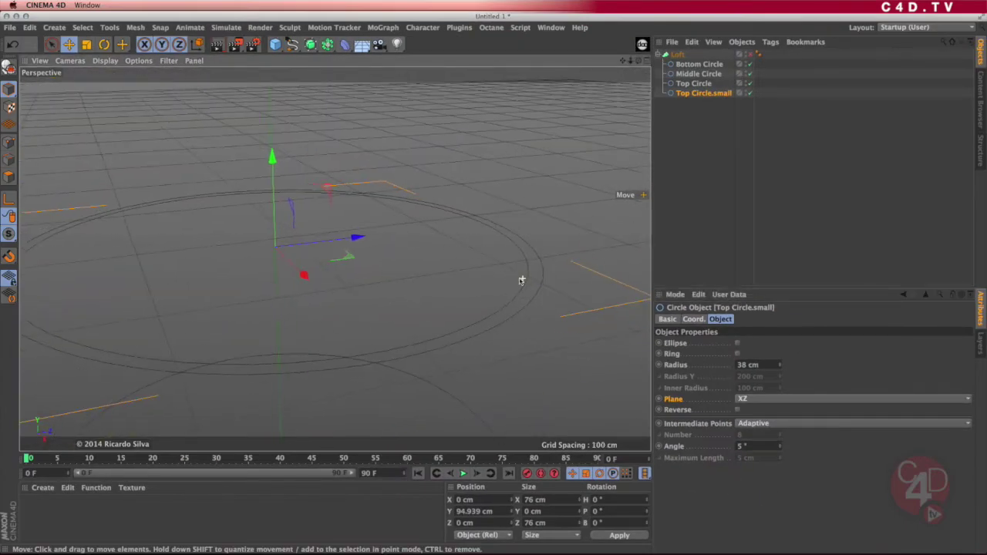
{"action": "middle_click_drag", "start_coordinate": [470, 292], "coordinate": [465, 286], "text": "alt"}
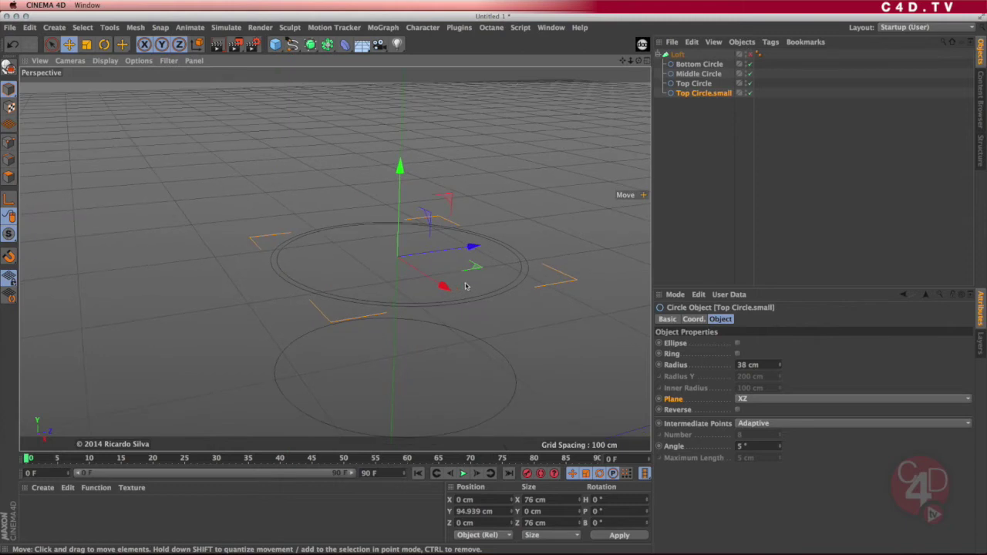
Enable the Loft temporarily to examine the cup's top with the smaller inner circle, and disable it again.
{"action": "left_click", "coordinate": [749, 54]}
{"action": "scroll", "coordinate": [485, 261], "scroll_direction": "up", "scroll_amount": 4}
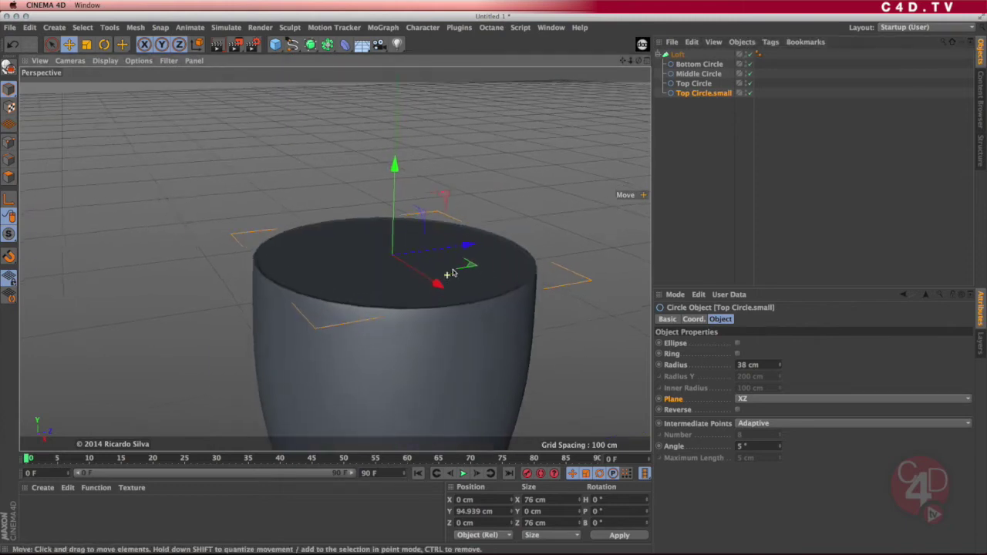
{"action": "scroll", "coordinate": [560, 316], "scroll_direction": "up", "scroll_amount": 2}
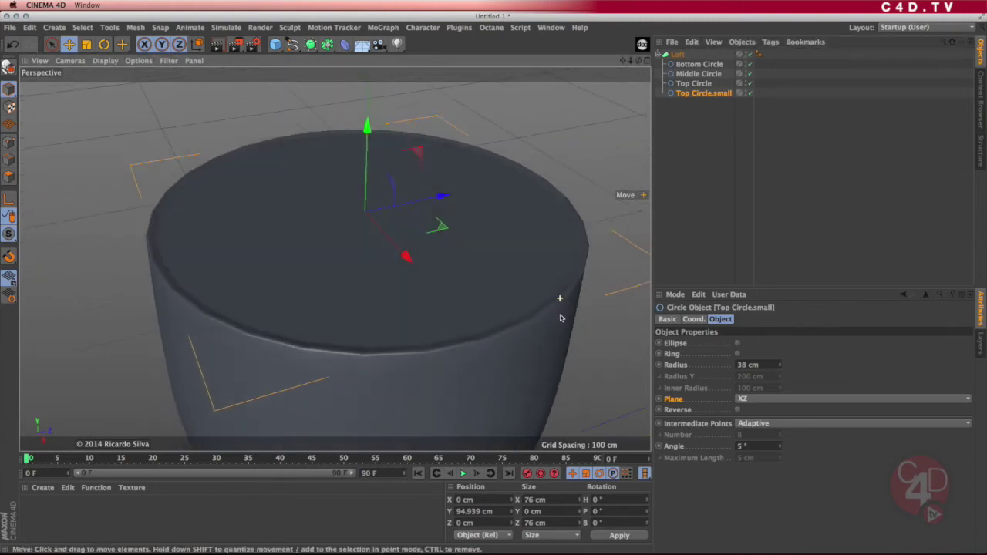
{"action": "mouse_move", "coordinate": [562, 317]}
{"action": "left_mouse_down", "text": "alt"}
{"action": "mouse_move", "coordinate": [564, 335]}
{"action": "mouse_move", "coordinate": [555, 299]}
{"action": "left_mouse_up", "text": "alt"}
{"action": "middle_click_drag", "start_coordinate": [542, 292], "coordinate": [504, 292], "text": "alt"}
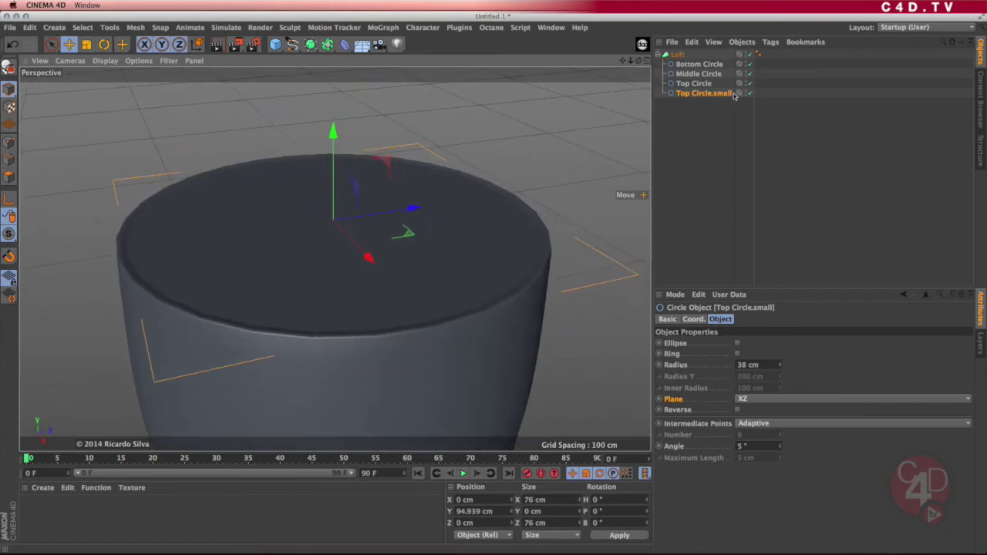
{"action": "left_click", "coordinate": [748, 54]}
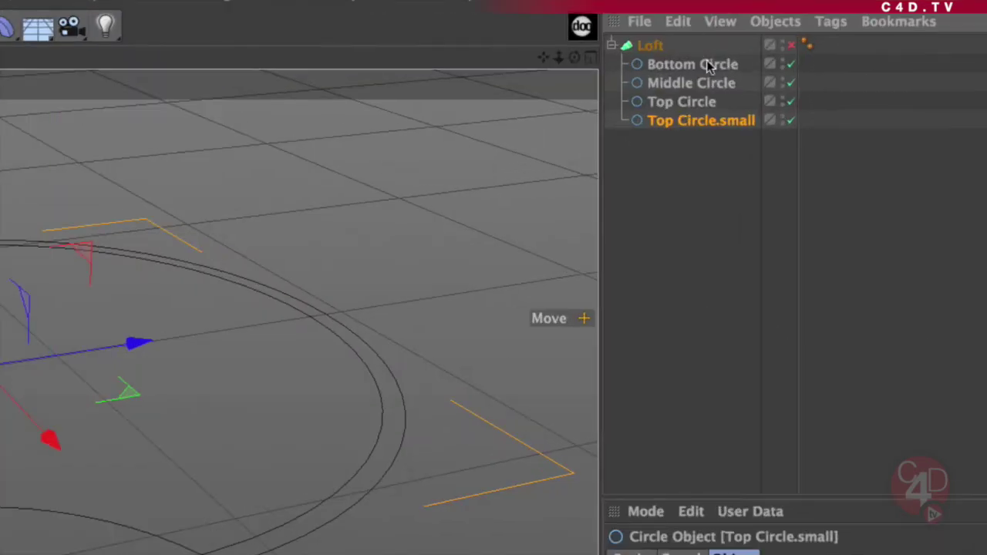
Review the circle order and duplicate the Middle Circle as the last child of the Loft, below Top Circle.small.
{"action": "left_click", "coordinate": [710, 66]}
{"action": "left_click", "coordinate": [706, 81]}
{"action": "left_click", "coordinate": [709, 101]}
{"action": "left_click", "coordinate": [703, 122]}
{"action": "left_click", "coordinate": [701, 102]}
{"action": "left_click", "coordinate": [698, 122]}
{"action": "left_click", "coordinate": [713, 83]}
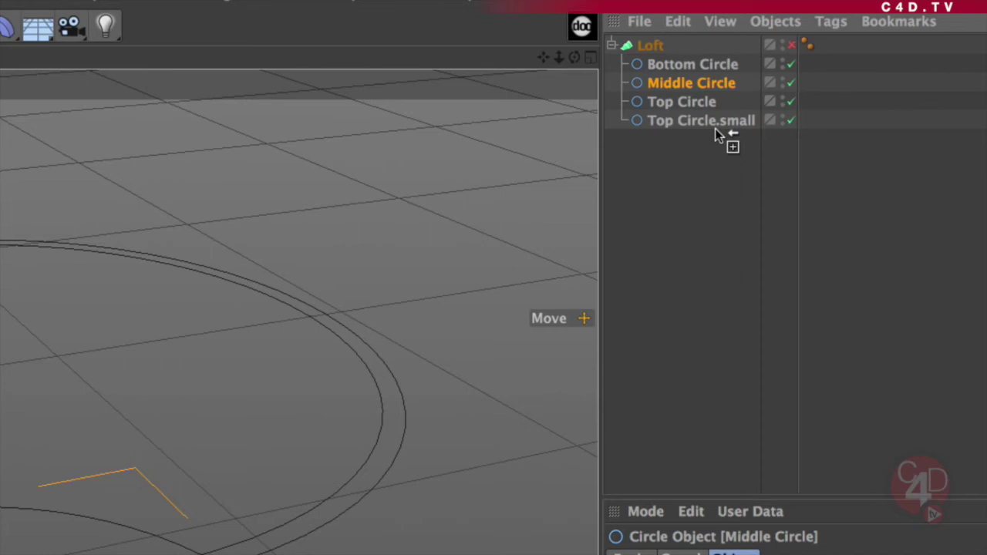
{"action": "left_click_drag", "start_coordinate": [714, 128], "coordinate": [712, 130], "text": "ctrl"}
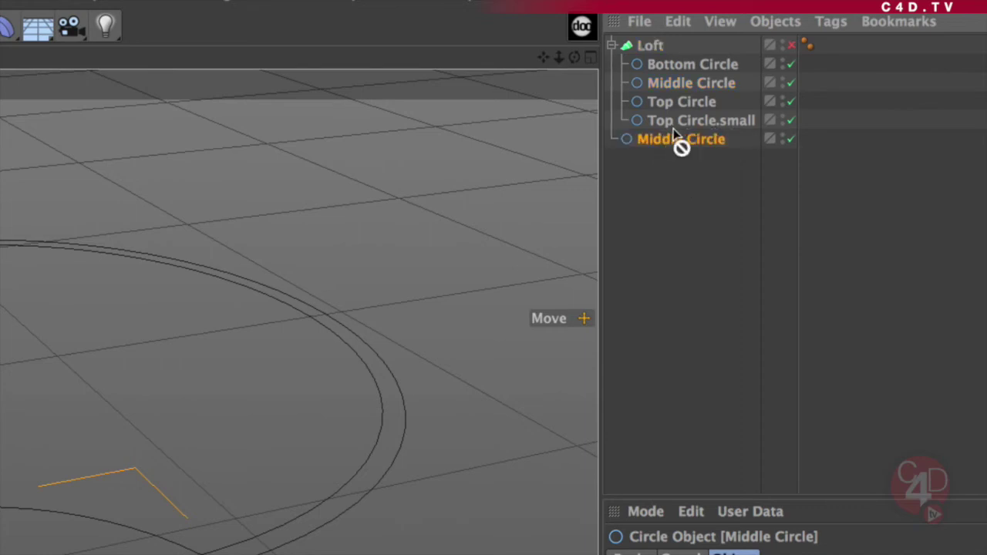
{"action": "left_click_drag", "start_coordinate": [669, 131], "coordinate": [673, 128]}
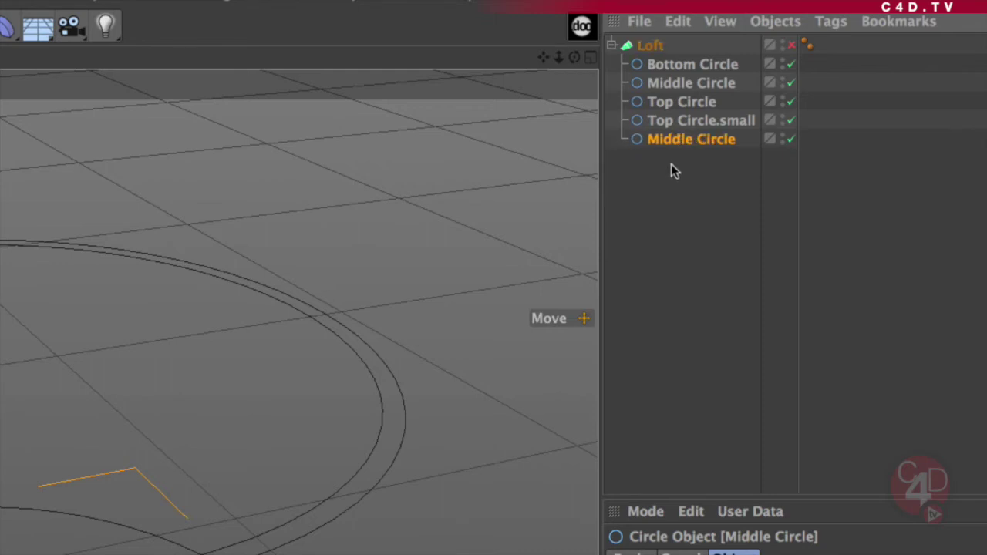
Rename the duplicated middle circle at the end of the Loft hierarchy as "Middle Circle.small".
{"action": "double_click", "coordinate": [730, 140]}
{"action": "type", "text": ".small"}
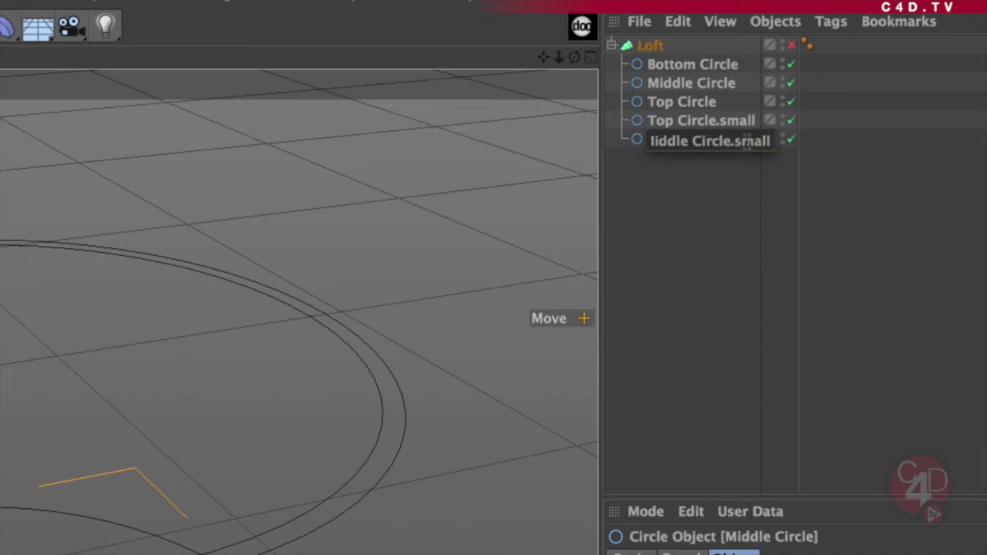
{"action": "key", "text": "Return"}
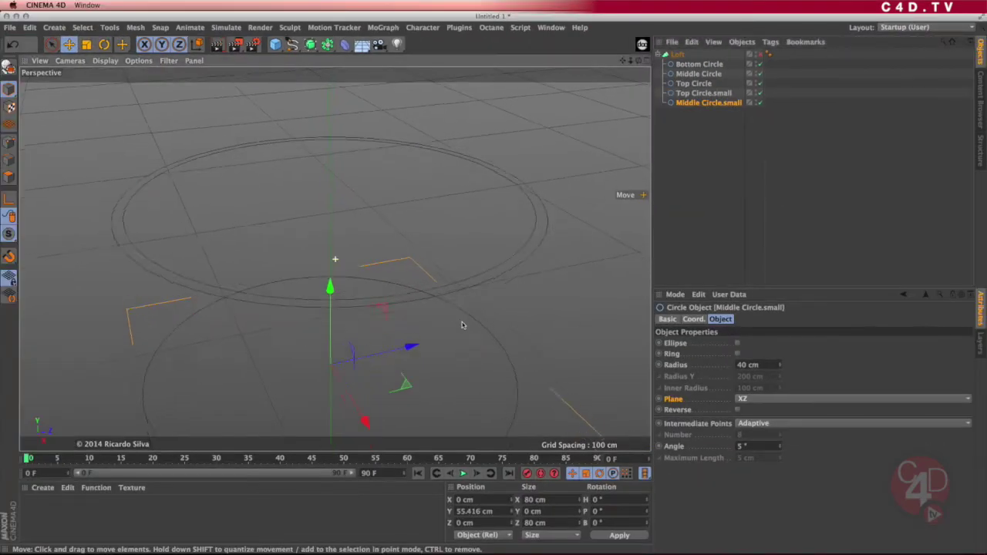
Set the radius of Middle Circle.small to 38 cm.
{"action": "middle_click_drag", "start_coordinate": [463, 325], "coordinate": [450, 205], "text": "alt"}
{"action": "middle_click_drag", "start_coordinate": [424, 323], "coordinate": [427, 298], "text": "alt"}
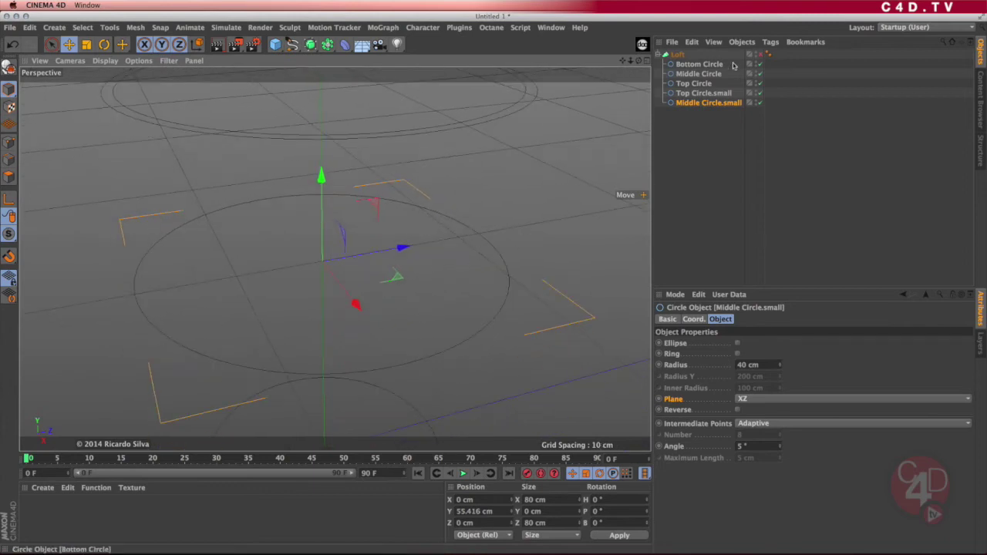
{"action": "left_click", "coordinate": [768, 364]}
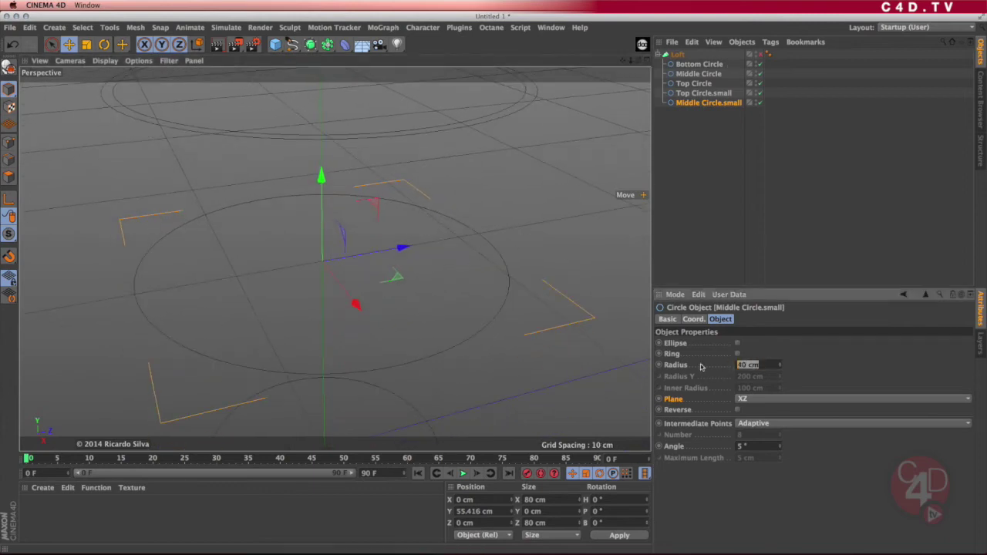
{"action": "type", "text": "38"}
{"action": "key", "text": "Return"}
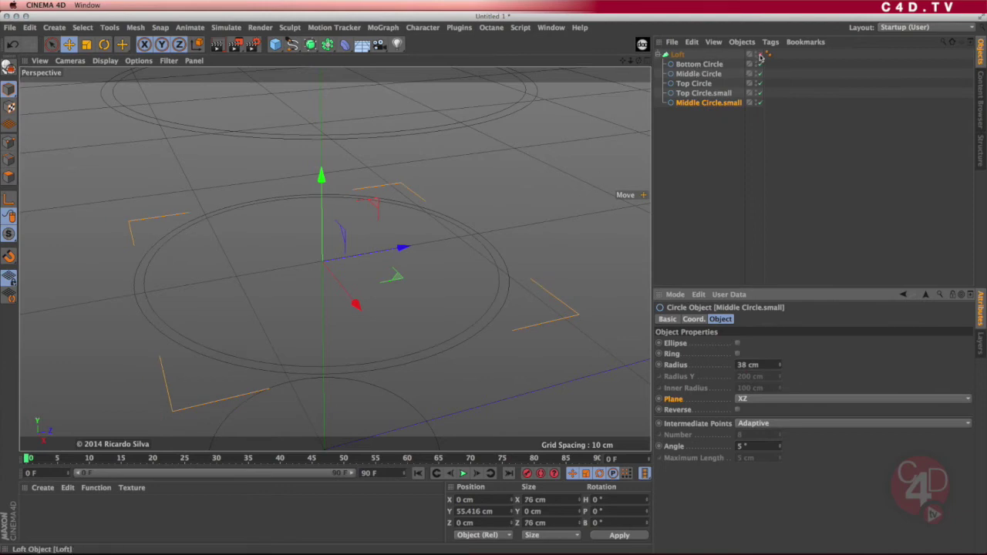
Enable the Loft and examine the rim and hollow interior of the cup from several angles.
{"action": "left_click", "coordinate": [760, 56]}
{"action": "scroll", "coordinate": [480, 273], "scroll_direction": "down", "scroll_amount": 3}
{"action": "left_click_drag", "start_coordinate": [452, 272], "coordinate": [506, 267], "text": "alt"}
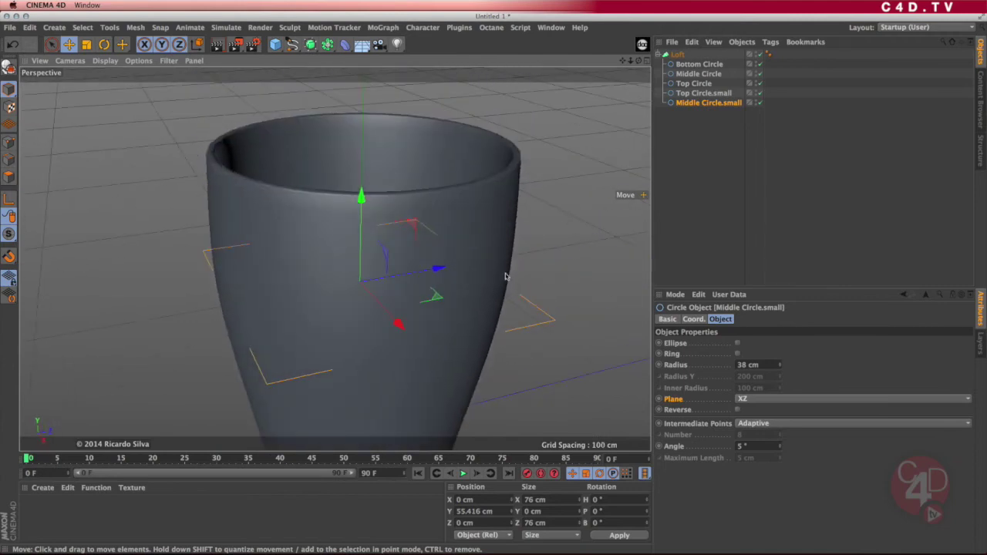
{"action": "left_click_drag", "start_coordinate": [487, 219], "coordinate": [425, 230], "text": "alt"}
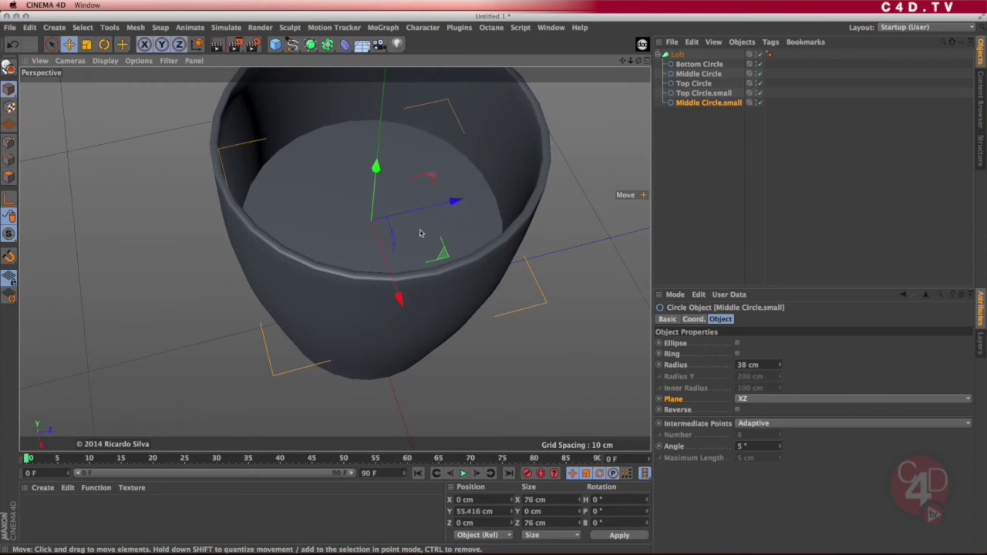
{"action": "left_click_drag", "start_coordinate": [427, 284], "coordinate": [433, 253], "text": "alt"}
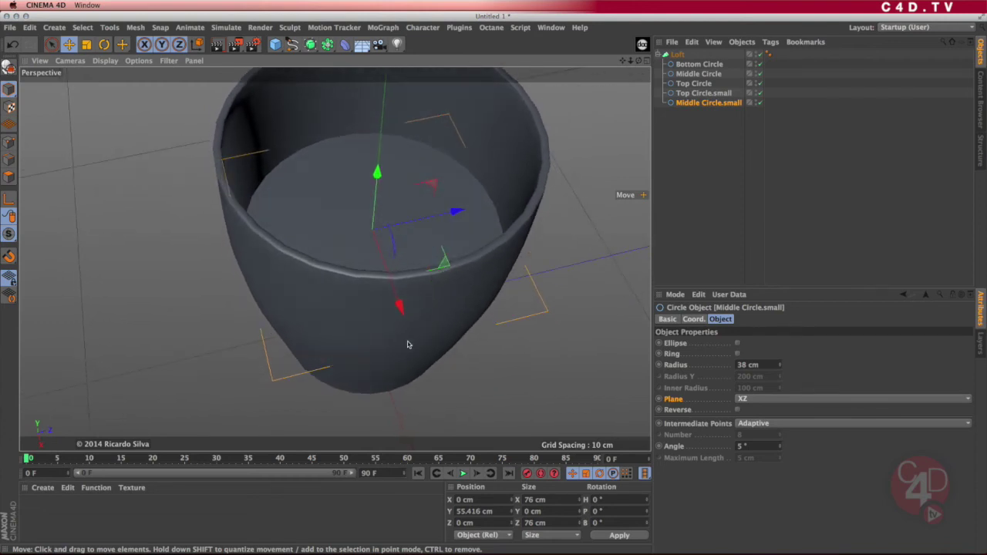
{"action": "left_click_drag", "start_coordinate": [397, 363], "coordinate": [422, 277], "text": "alt"}
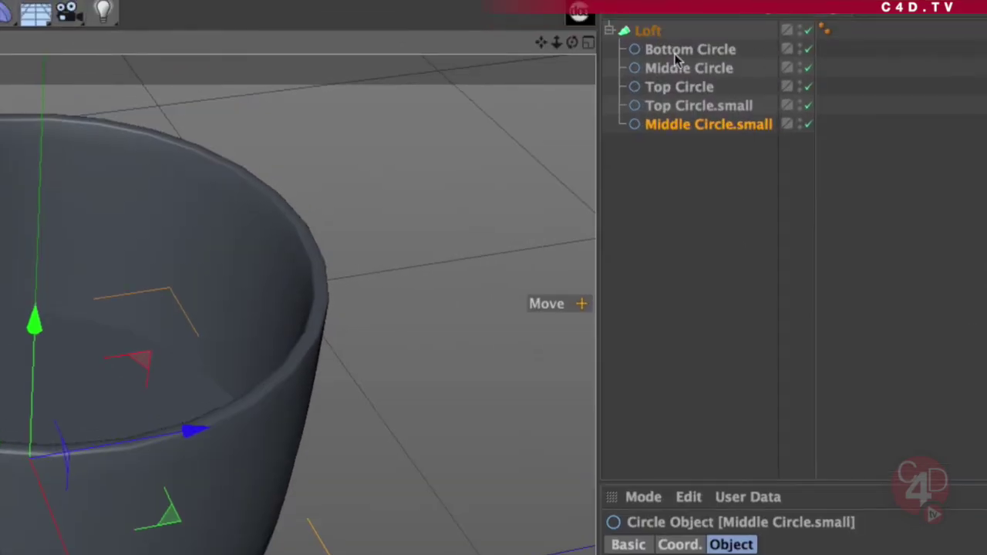
Duplicate Bottom Circle as the last child of the Loft and rename the copy "Bottom Circle.small".
{"action": "left_click", "coordinate": [698, 51]}
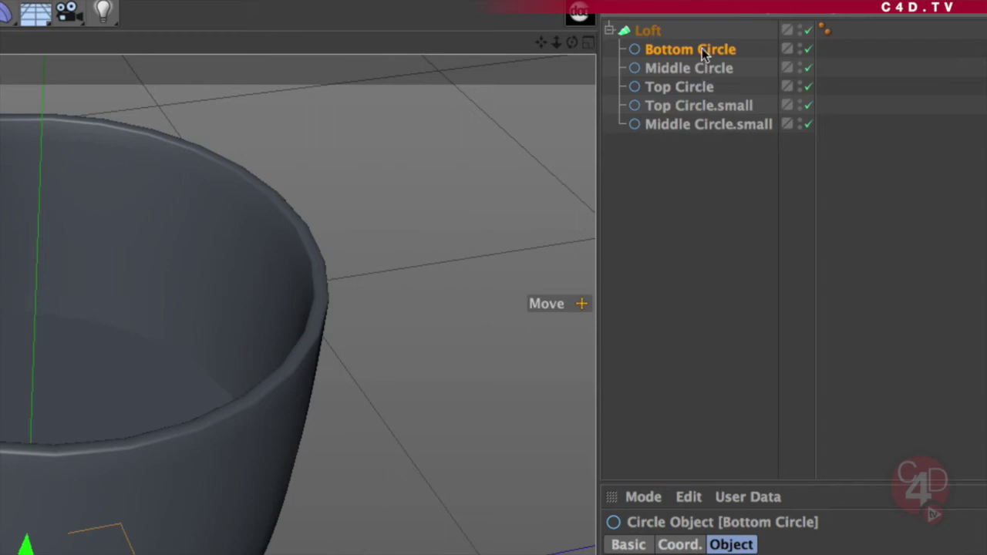
{"action": "left_click_drag", "start_coordinate": [707, 48], "coordinate": [720, 133]}
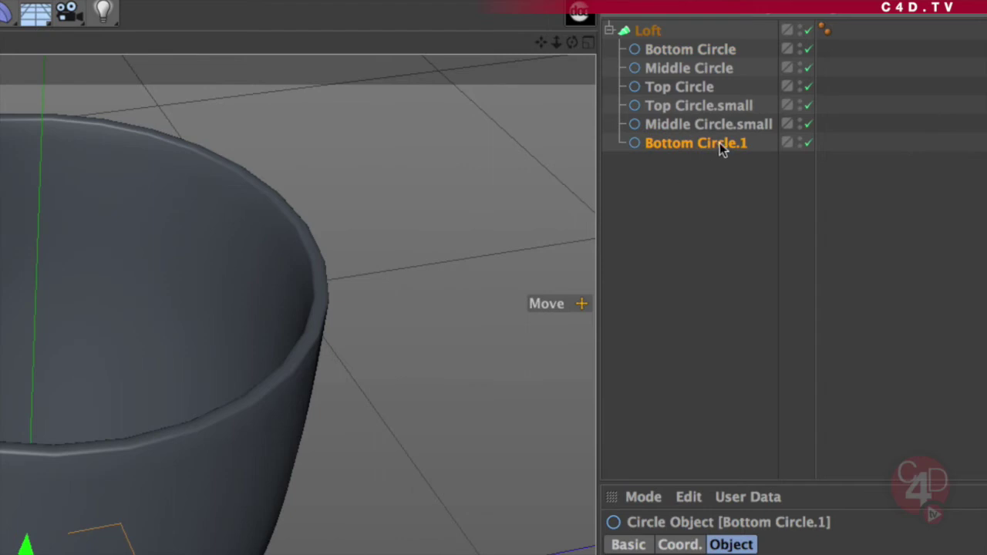
{"action": "double_click", "coordinate": [719, 144]}
{"action": "key", "text": "BackSpace"}
{"action": "key", "text": "BackSpace"}
{"action": "type", "text": ".small"}
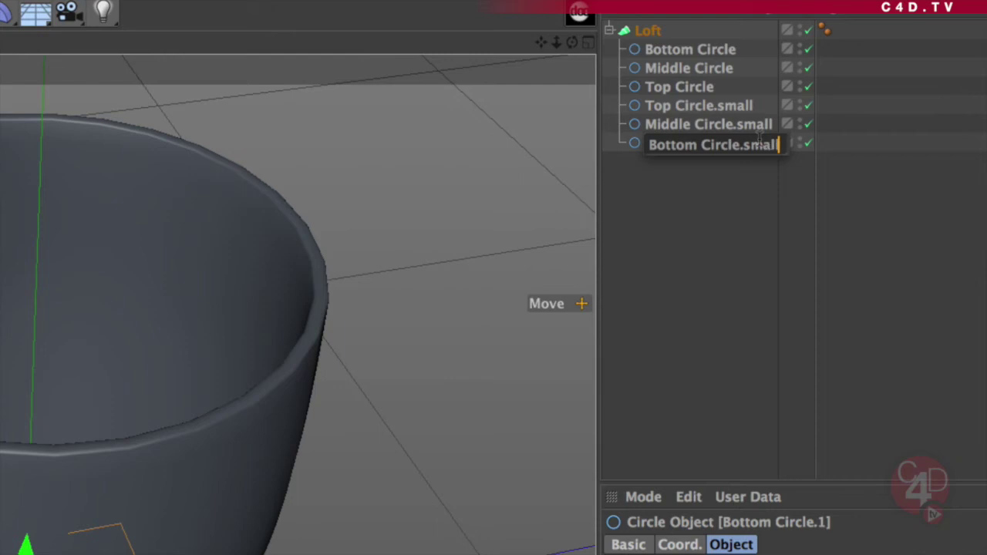
{"action": "key", "text": "Return"}
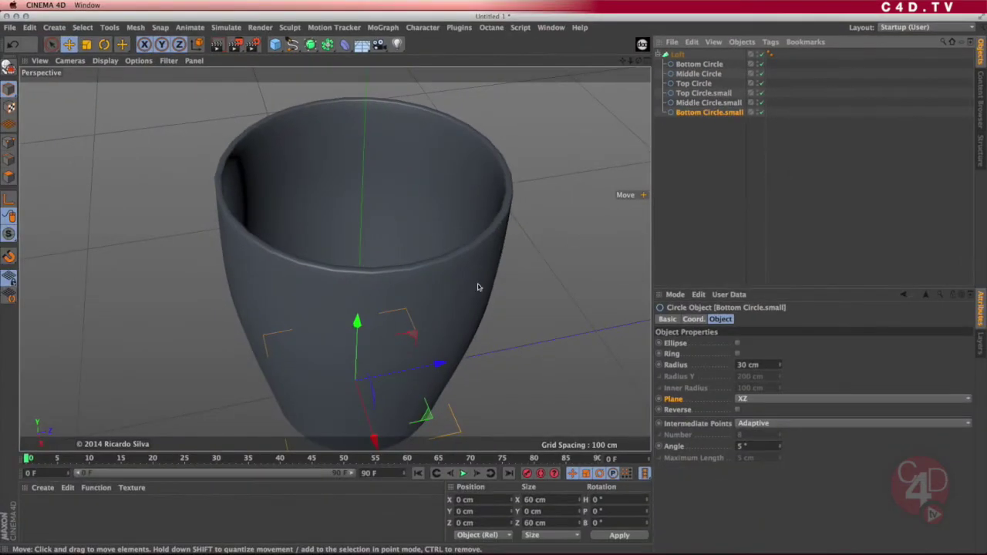
Disable the Loft and raise Bottom Circle.small about 1.5 cm along Y above the original bottom circle.
{"action": "left_click_drag", "start_coordinate": [477, 287], "coordinate": [539, 185], "text": "alt"}
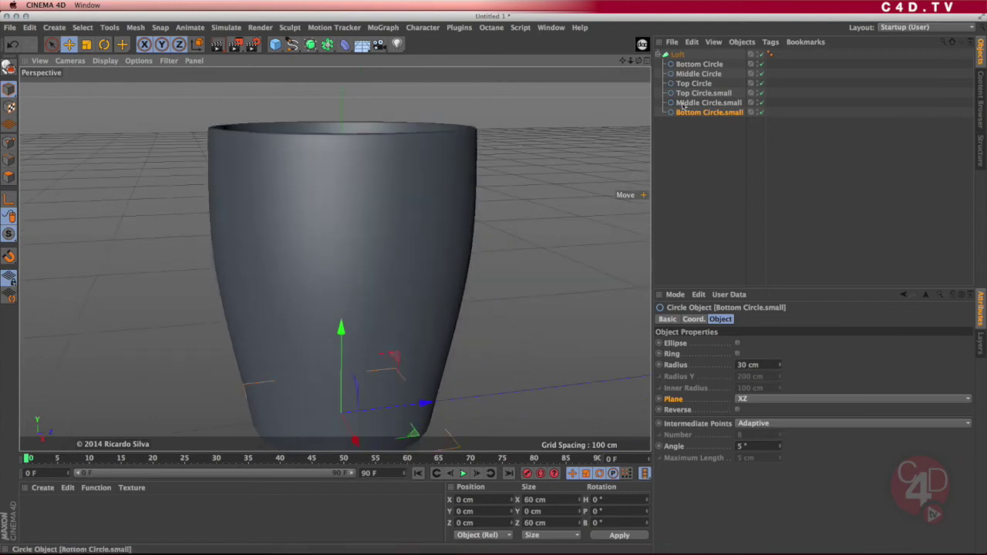
{"action": "left_click", "coordinate": [759, 55]}
{"action": "middle_click_drag", "start_coordinate": [434, 304], "coordinate": [447, 208], "text": "alt"}
{"action": "scroll", "coordinate": [441, 236], "scroll_direction": "up", "scroll_amount": 3}
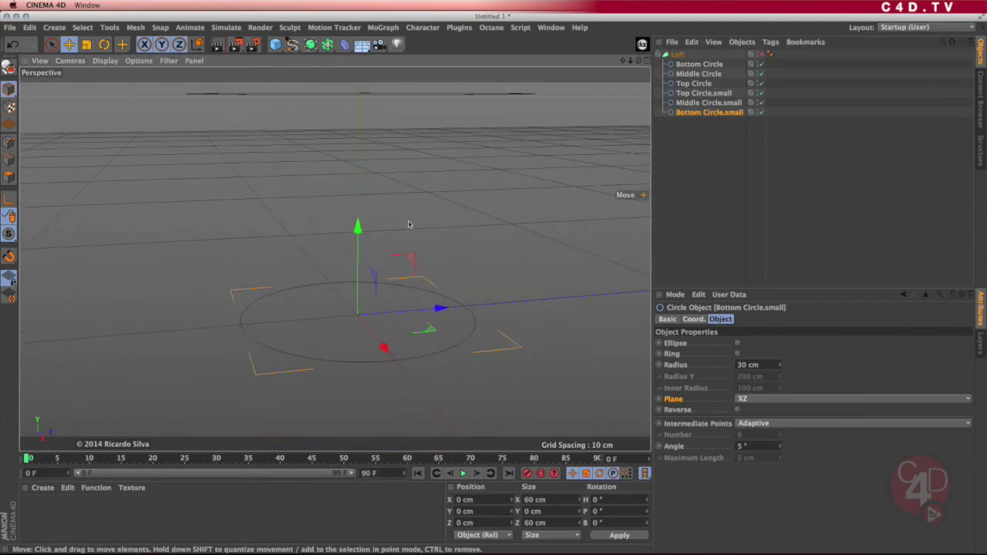
{"action": "left_click_drag", "start_coordinate": [357, 226], "coordinate": [357, 221]}
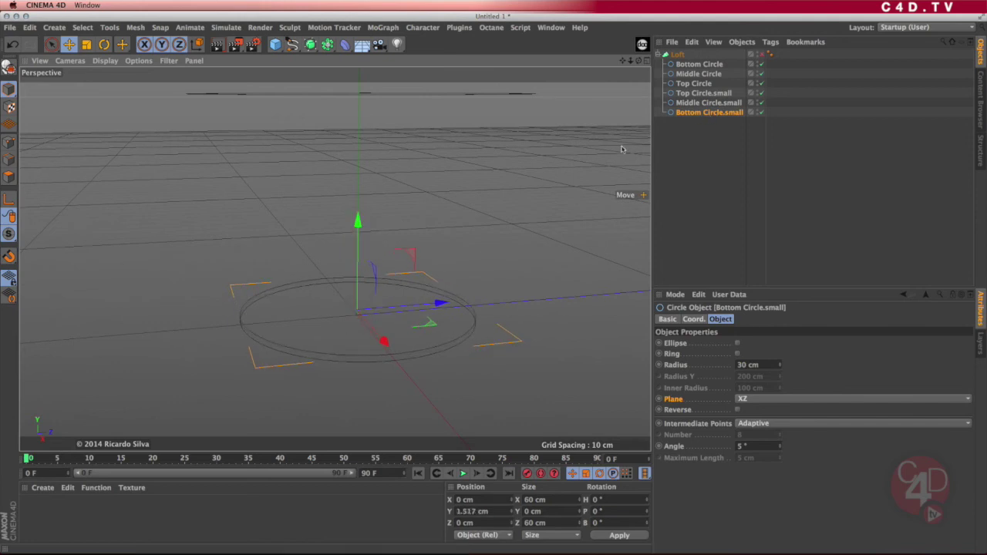
Set the radius of Bottom Circle.small to 28 cm and check it against the other circles.
{"action": "mouse_move", "coordinate": [389, 326]}
{"action": "left_mouse_down", "text": "alt"}
{"action": "mouse_move", "coordinate": [389, 306]}
{"action": "mouse_move", "coordinate": [391, 321]}
{"action": "left_mouse_up", "text": "alt"}
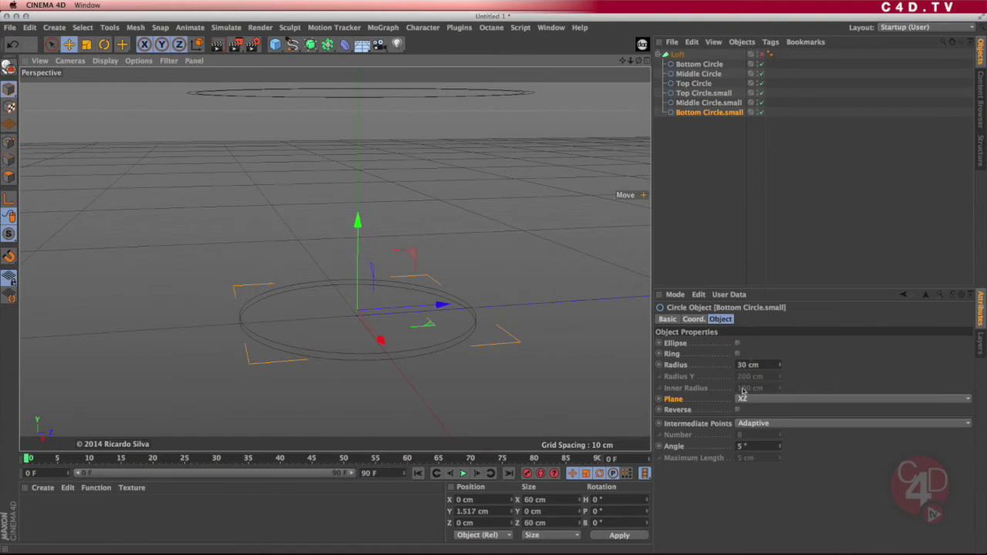
{"action": "double_click", "coordinate": [760, 364]}
{"action": "type", "text": "2"}
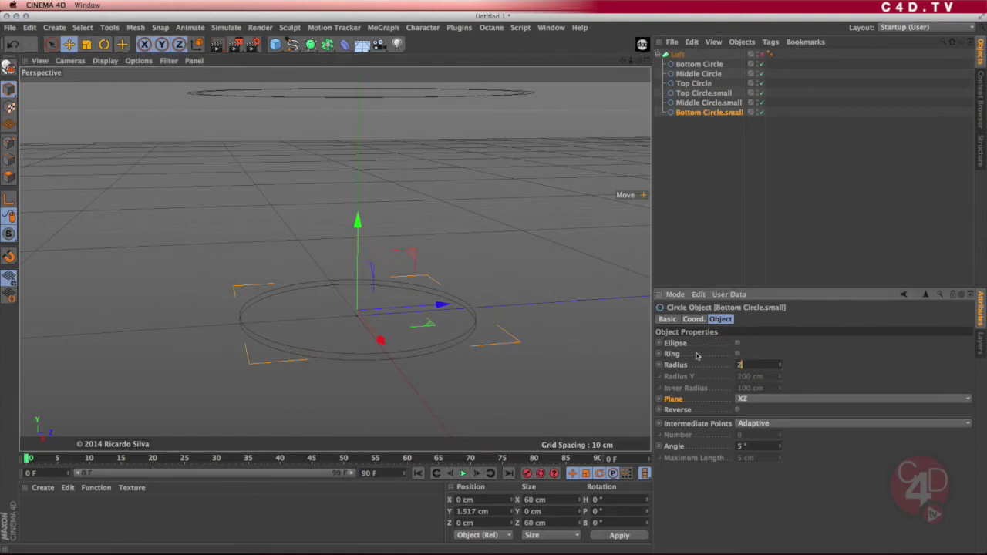
{"action": "type", "text": "8"}
{"action": "key", "text": "Return"}
{"action": "mouse_move", "coordinate": [428, 316]}
{"action": "left_mouse_down", "text": "alt"}
{"action": "mouse_move", "coordinate": [430, 291]}
{"action": "mouse_move", "coordinate": [424, 309]}
{"action": "left_mouse_up", "text": "alt"}
{"action": "right_click_drag", "start_coordinate": [439, 275], "coordinate": [396, 295], "text": "alt"}
{"action": "middle_click_drag", "start_coordinate": [422, 264], "coordinate": [409, 282], "text": "alt"}
{"action": "key", "text": "super+shift+z"}
{"action": "key", "text": "super+shift+z"}
{"action": "key", "text": "super+shift+z"}
{"action": "key", "text": "super+shift+z"}
{"action": "key", "text": "super+shift+z"}
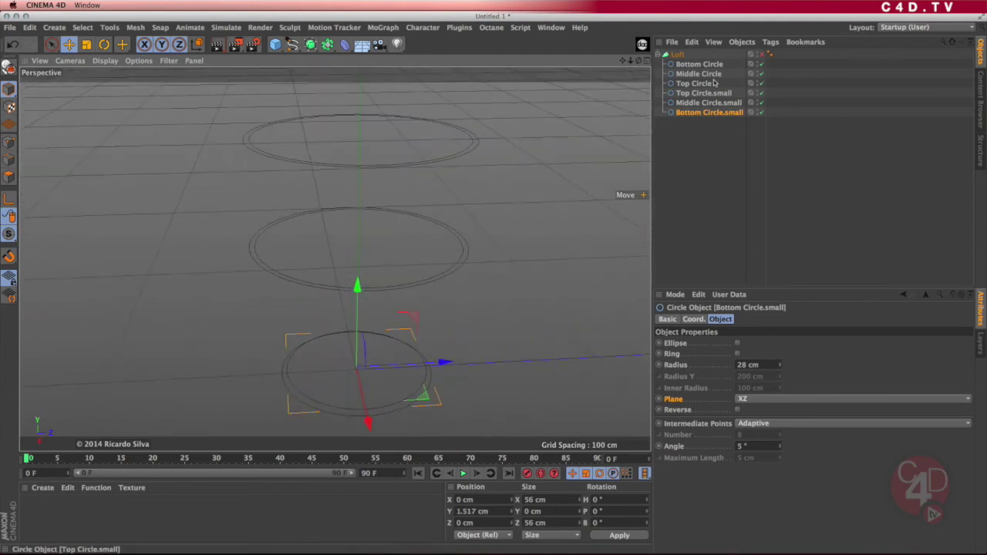
Enable the Loft and inspect the inside floor of the cup from above.
{"action": "left_click", "coordinate": [761, 55]}
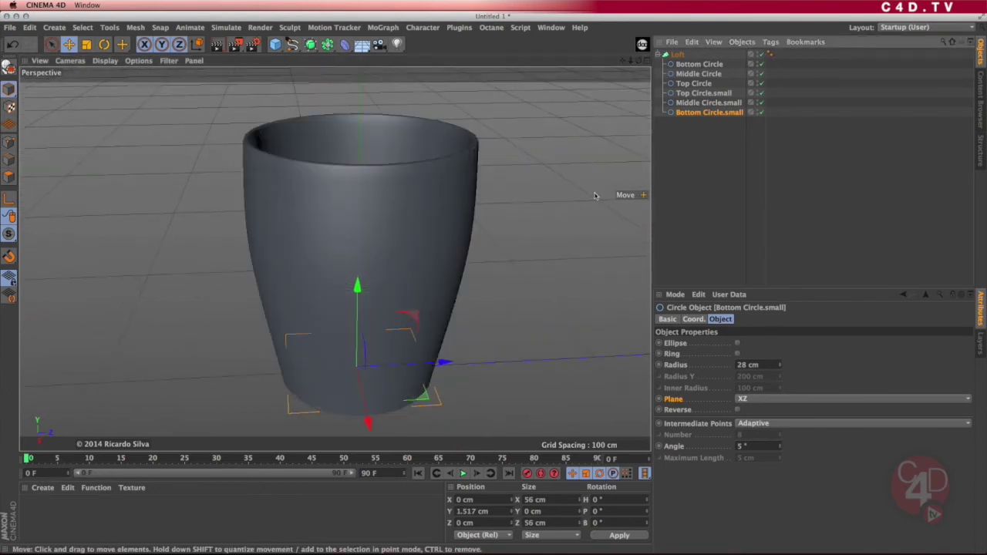
{"action": "left_click_drag", "start_coordinate": [425, 228], "coordinate": [381, 208], "text": "alt"}
{"action": "middle_click_drag", "start_coordinate": [381, 208], "coordinate": [414, 267], "text": "alt"}
{"action": "right_click_drag", "start_coordinate": [397, 243], "coordinate": [432, 247], "text": "alt"}
{"action": "left_click_drag", "start_coordinate": [419, 271], "coordinate": [419, 264], "text": "alt"}
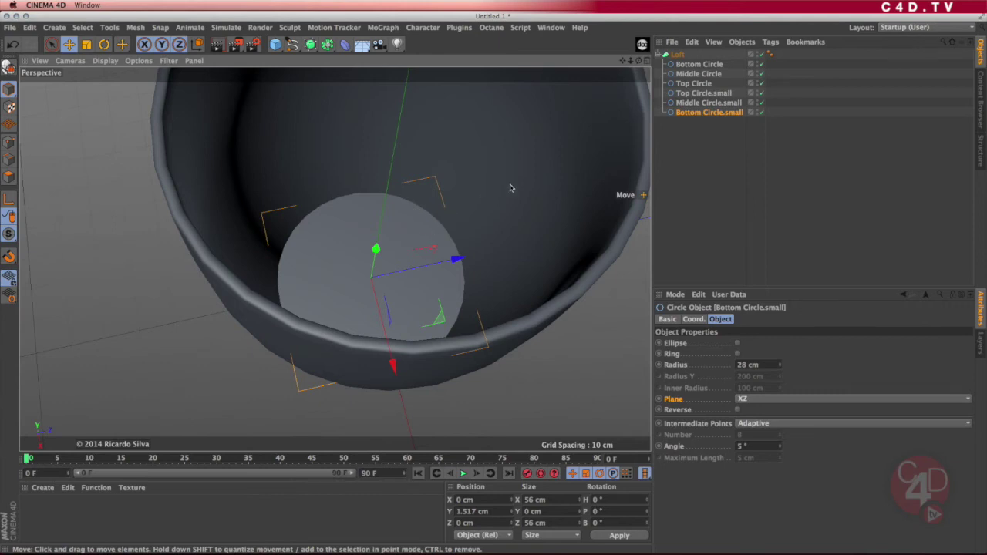
Compare the two bottom circles with the Loft disabled, then re-enable it and examine the edge of the inner floor up close.
{"action": "left_click", "coordinate": [762, 55]}
{"action": "left_click_drag", "start_coordinate": [455, 299], "coordinate": [420, 292], "text": "alt"}
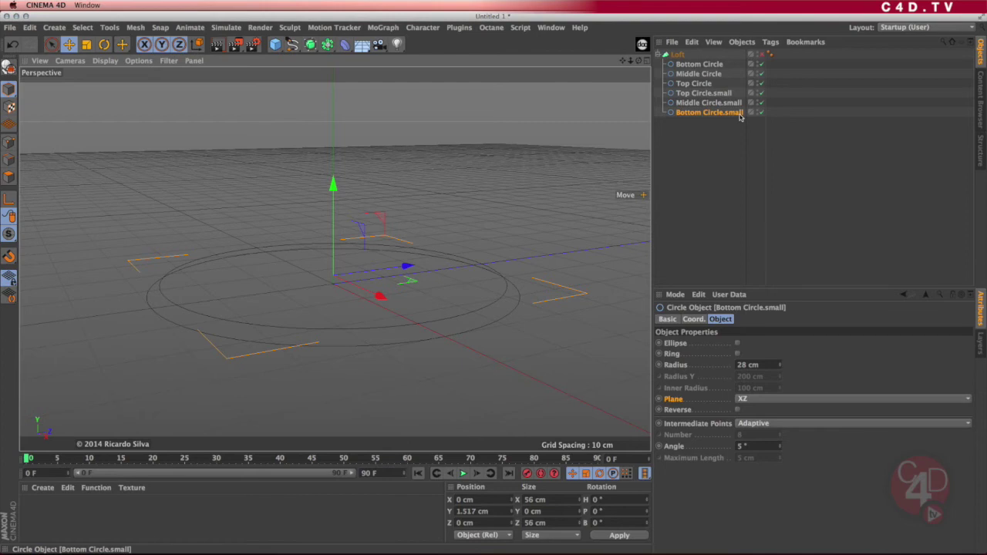
{"action": "left_click", "coordinate": [762, 54]}
{"action": "left_click_drag", "start_coordinate": [498, 172], "coordinate": [478, 238], "text": "alt"}
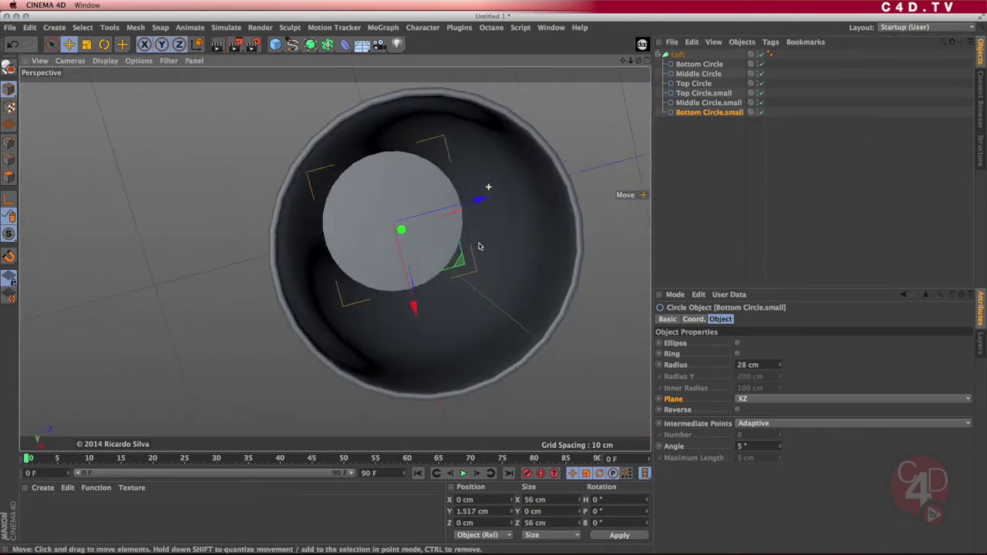
{"action": "scroll", "coordinate": [489, 211], "scroll_direction": "up", "scroll_amount": 5}
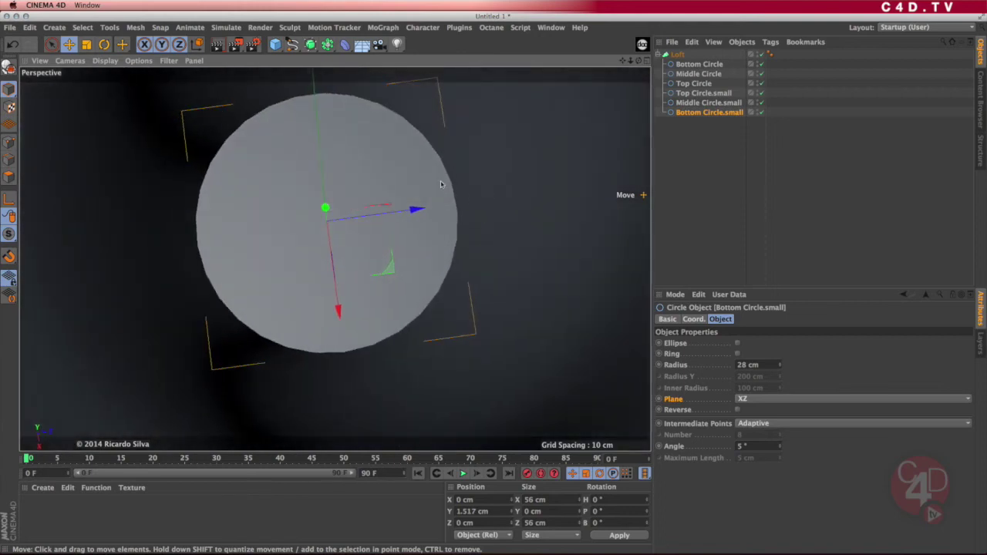
{"action": "left_click_drag", "start_coordinate": [476, 215], "coordinate": [460, 207], "text": "alt"}
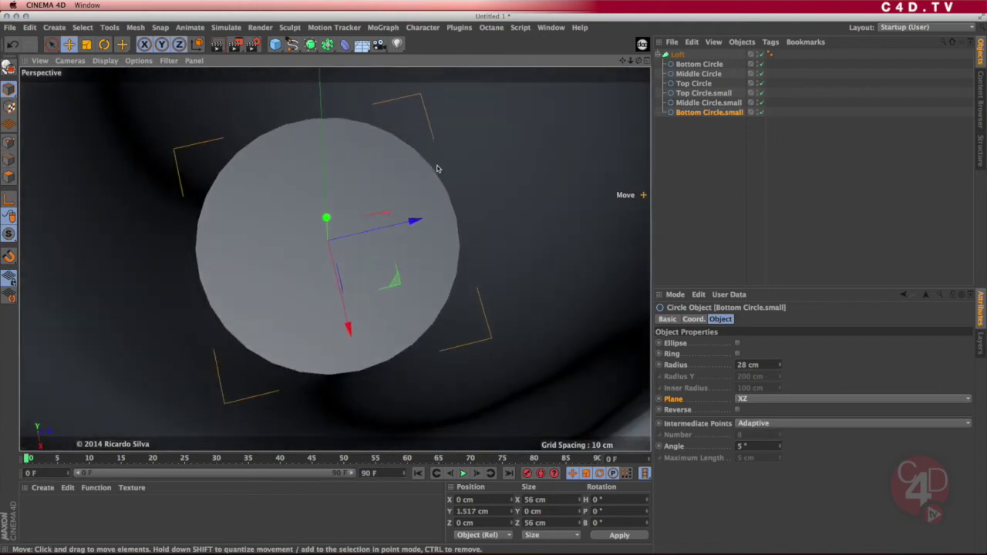
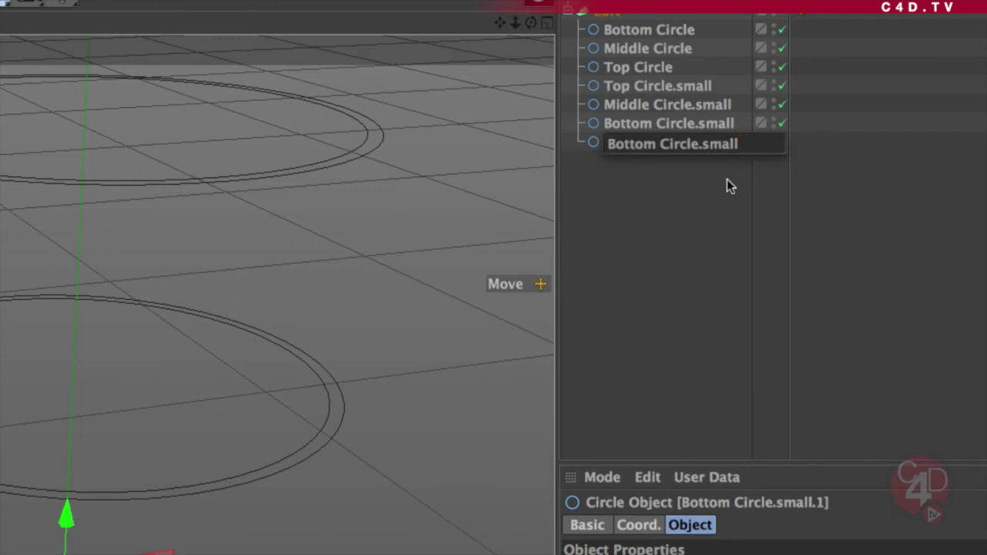
Finish renaming the duplicated inner bottom circle as Bottom Circle.smaller and set its radius to 15 cm.
{"action": "key", "text": "Return"}
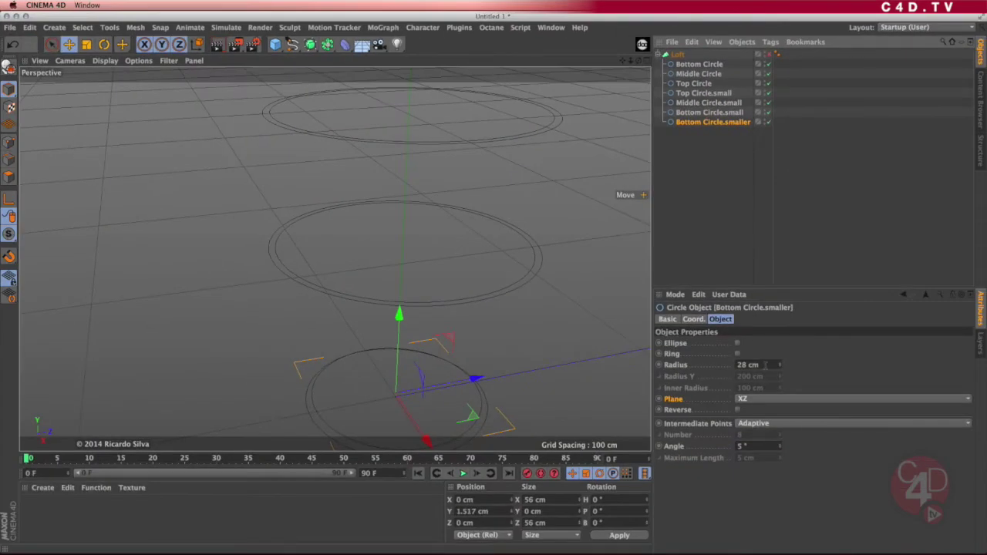
{"action": "double_click", "coordinate": [747, 365]}
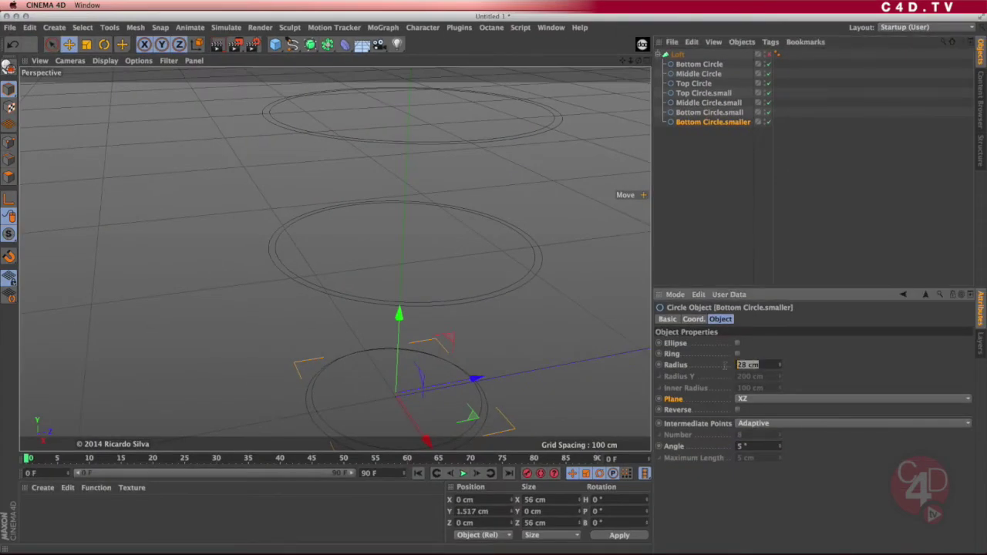
{"action": "type", "text": "15"}
{"action": "key", "text": "Return"}
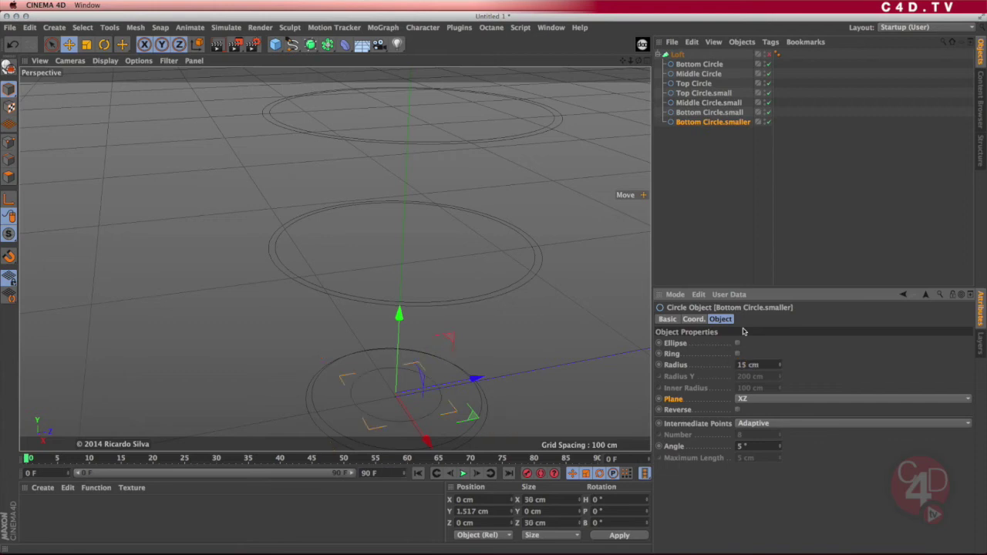
{"action": "mouse_move", "coordinate": [445, 360]}
{"action": "left_mouse_down", "text": "alt"}
{"action": "mouse_move", "coordinate": [440, 354]}
{"action": "mouse_move", "coordinate": [441, 366]}
{"action": "left_mouse_up", "text": "alt"}
{"action": "left_click_drag", "start_coordinate": [483, 262], "coordinate": [480, 294], "text": "alt"}
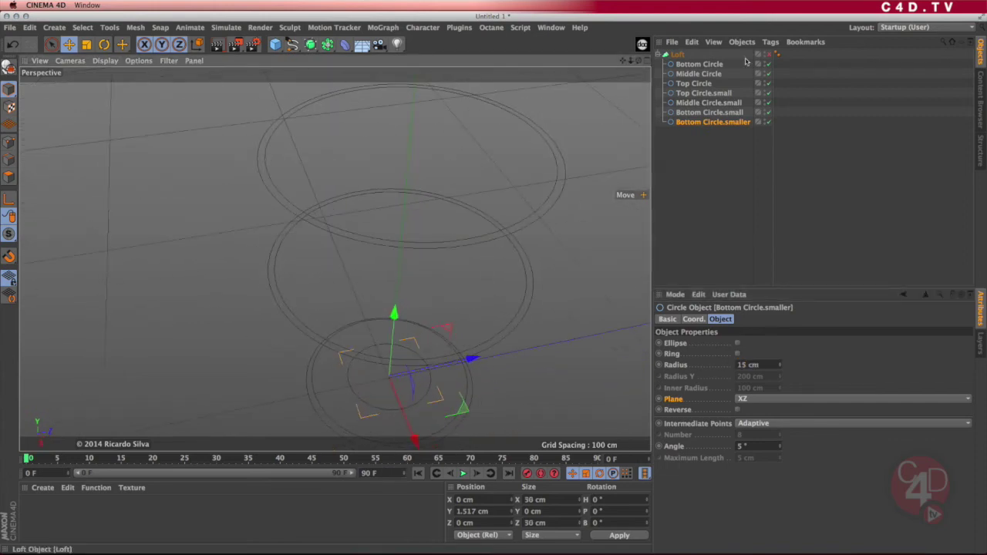
Enable the Loft and inspect the inner floor and outer base of the cup.
{"action": "left_click", "coordinate": [767, 57]}
{"action": "left_click_drag", "start_coordinate": [500, 216], "coordinate": [461, 267], "text": "alt"}
{"action": "right_click_drag", "start_coordinate": [429, 242], "coordinate": [468, 233], "text": "alt"}
{"action": "mouse_move", "coordinate": [422, 267]}
{"action": "left_mouse_down", "text": "alt"}
{"action": "mouse_move", "coordinate": [405, 251]}
{"action": "mouse_move", "coordinate": [417, 278]}
{"action": "mouse_move", "coordinate": [427, 245]}
{"action": "mouse_move", "coordinate": [426, 287]}
{"action": "mouse_move", "coordinate": [433, 146]}
{"action": "mouse_move", "coordinate": [433, 254]}
{"action": "left_mouse_up", "text": "alt"}
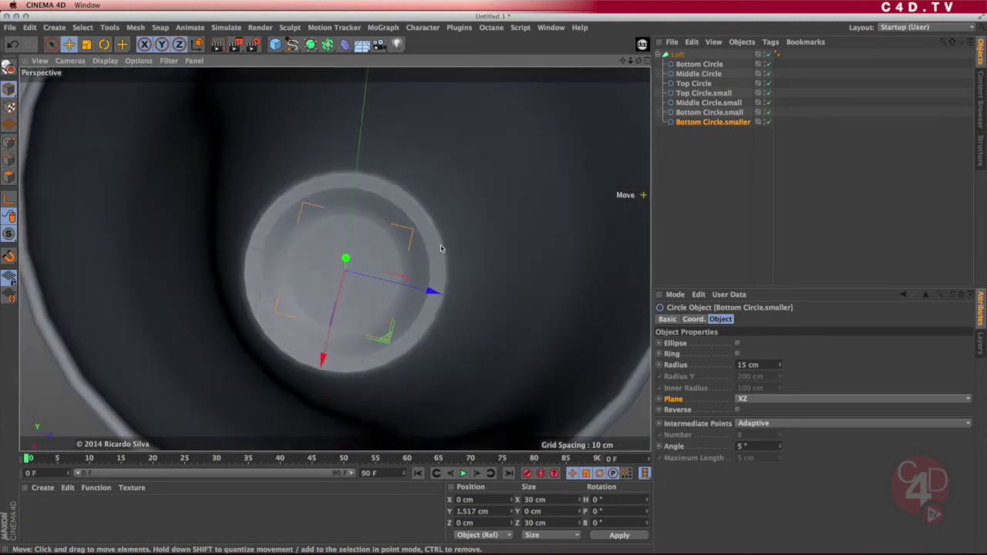
{"action": "left_click_drag", "start_coordinate": [410, 302], "coordinate": [424, 242], "text": "alt"}
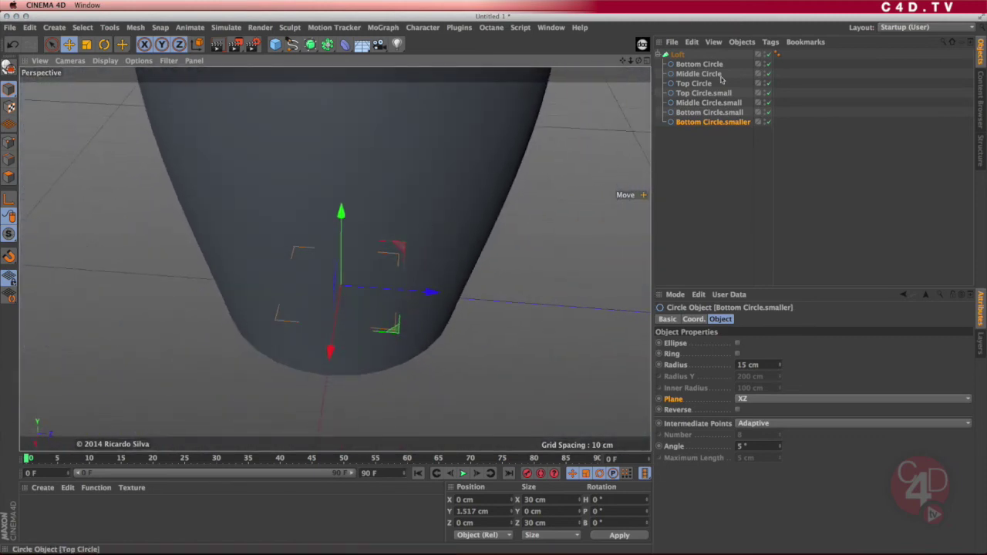
Disable the Loft and raise Bottom Circle.small to about 6.2 cm along Y.
{"action": "left_click", "coordinate": [769, 55]}
{"action": "left_click_drag", "start_coordinate": [456, 287], "coordinate": [461, 261], "text": "alt"}
{"action": "left_click", "coordinate": [707, 115]}
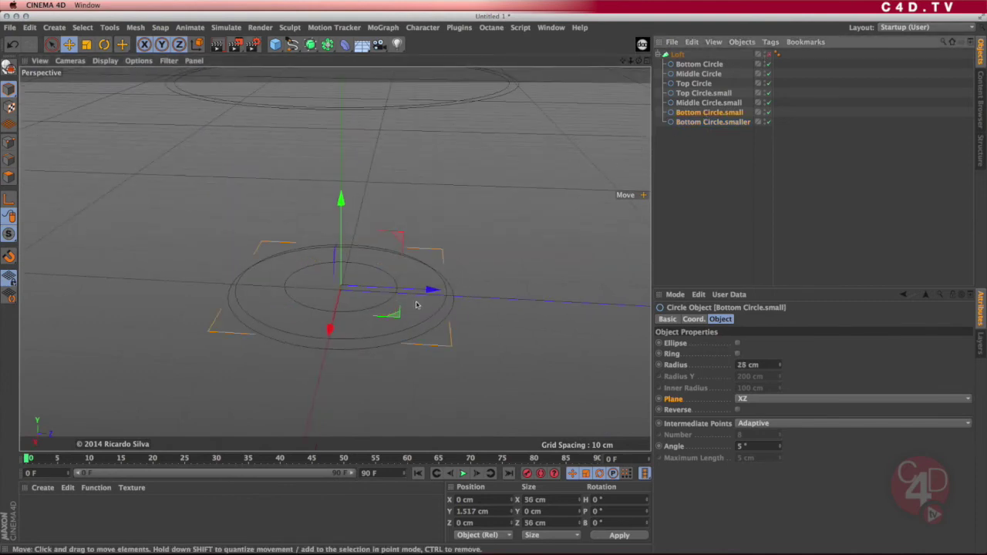
{"action": "right_click_drag", "start_coordinate": [420, 302], "coordinate": [451, 296], "text": "alt"}
{"action": "scroll", "coordinate": [451, 295], "scroll_direction": "up", "scroll_amount": 1}
{"action": "scroll", "coordinate": [450, 344], "scroll_direction": "up", "scroll_amount": 2}
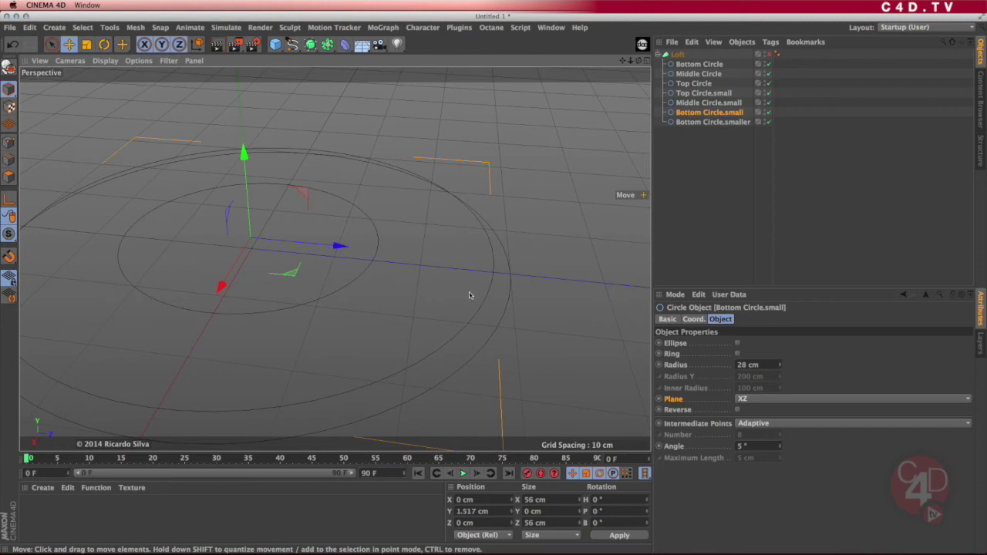
{"action": "left_click", "coordinate": [50, 44]}
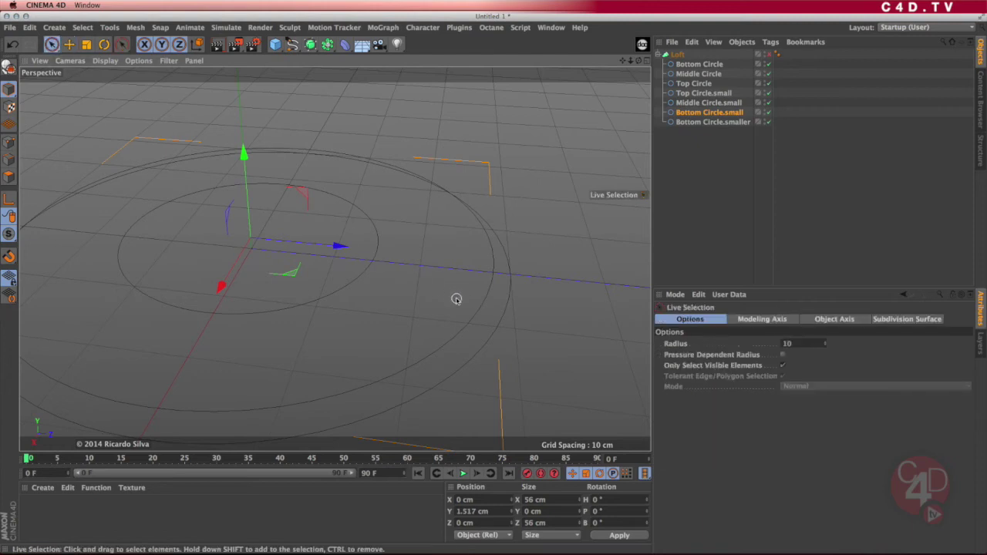
{"action": "left_click", "coordinate": [474, 314]}
{"action": "middle_click_drag", "start_coordinate": [441, 291], "coordinate": [474, 261], "text": "alt"}
{"action": "right_click_drag", "start_coordinate": [458, 273], "coordinate": [429, 279], "text": "alt"}
{"action": "left_click_drag", "start_coordinate": [327, 140], "coordinate": [327, 115]}
Set the radius of Bottom Circle.small to 26 cm.
{"action": "left_click_drag", "start_coordinate": [779, 367], "coordinate": [778, 368]}
{"action": "type", "text": "26"}
{"action": "key", "text": "Return"}
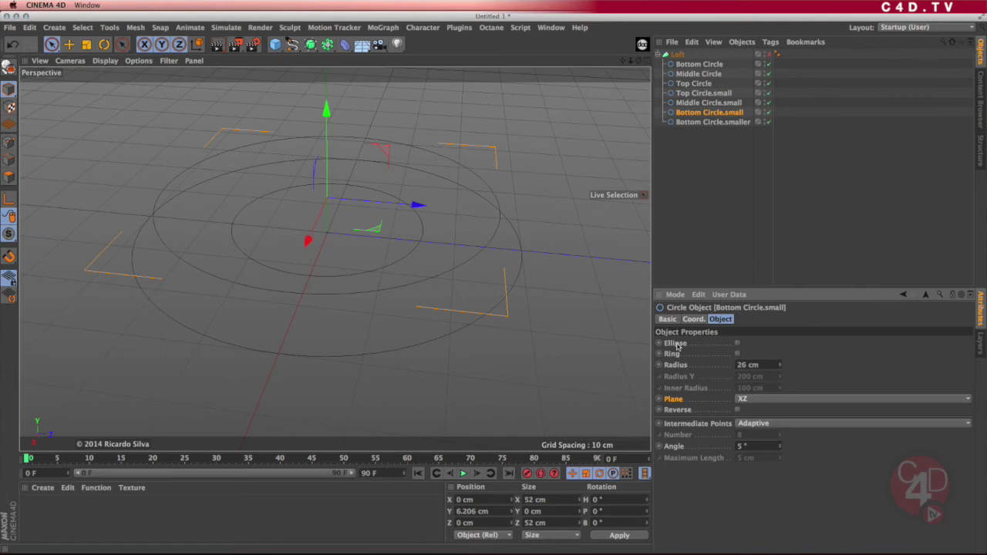
{"action": "mouse_move", "coordinate": [392, 233]}
{"action": "left_mouse_down", "text": "alt"}
{"action": "mouse_move", "coordinate": [394, 262]}
{"action": "mouse_move", "coordinate": [399, 231]}
{"action": "mouse_move", "coordinate": [405, 243]}
{"action": "left_mouse_up", "text": "alt"}
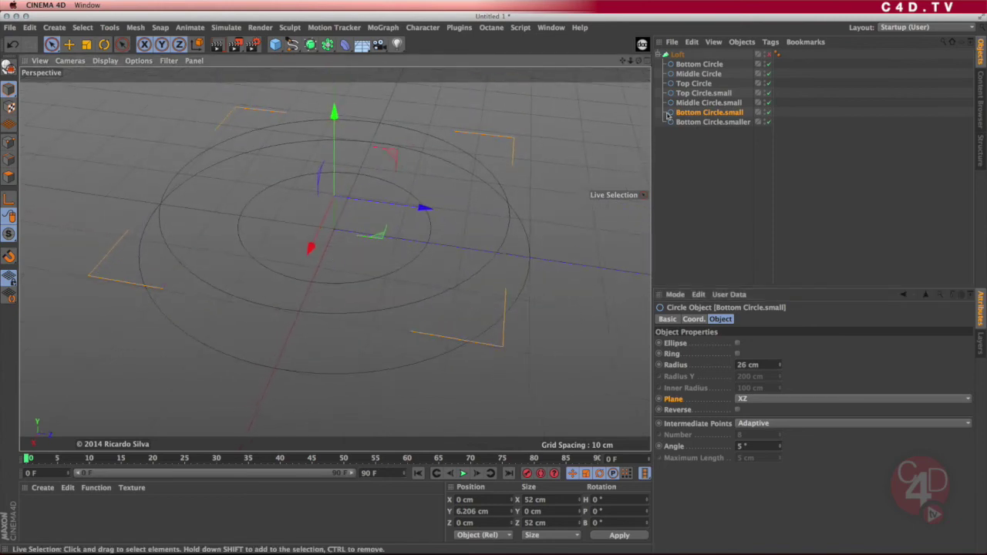
Enable the Loft and examine the rounded transition into the inner floor from above.
{"action": "left_click", "coordinate": [768, 56]}
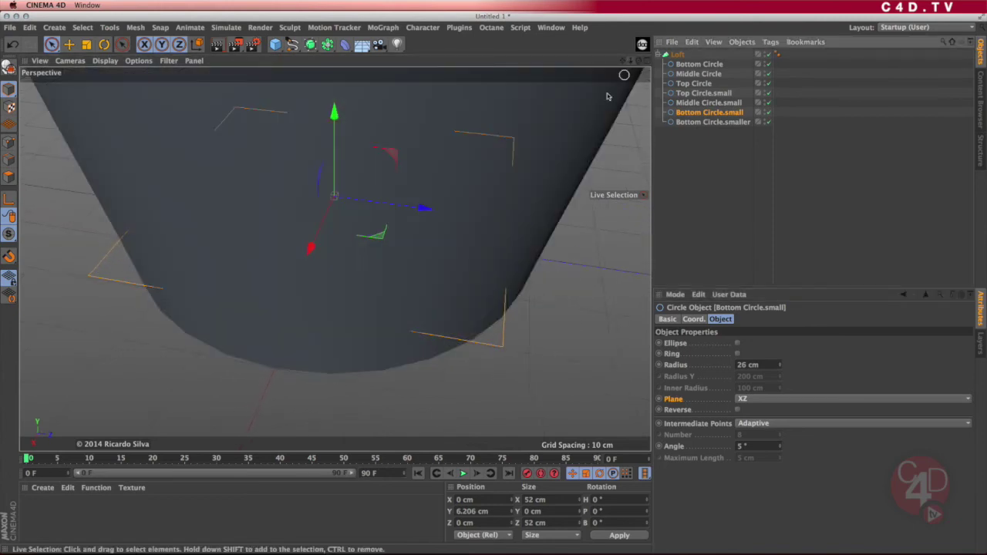
{"action": "scroll", "coordinate": [441, 209], "scroll_direction": "down", "scroll_amount": 5}
{"action": "middle_click_drag", "start_coordinate": [481, 151], "coordinate": [430, 246], "text": "alt"}
{"action": "left_click_drag", "start_coordinate": [429, 247], "coordinate": [442, 343], "text": "alt"}
{"action": "middle_click_drag", "start_coordinate": [442, 343], "coordinate": [429, 274], "text": "alt"}
{"action": "right_click_drag", "start_coordinate": [433, 190], "coordinate": [484, 182], "text": "alt"}
{"action": "scroll", "coordinate": [470, 179], "scroll_direction": "up", "scroll_amount": 2}
{"action": "scroll", "coordinate": [438, 169], "scroll_direction": "up", "scroll_amount": 3}
{"action": "scroll", "coordinate": [447, 160], "scroll_direction": "up", "scroll_amount": 2}
{"action": "mouse_move", "coordinate": [450, 160]}
{"action": "left_mouse_down", "text": "alt"}
{"action": "mouse_move", "coordinate": [443, 209]}
{"action": "mouse_move", "coordinate": [451, 172]}
{"action": "left_mouse_up", "text": "alt"}
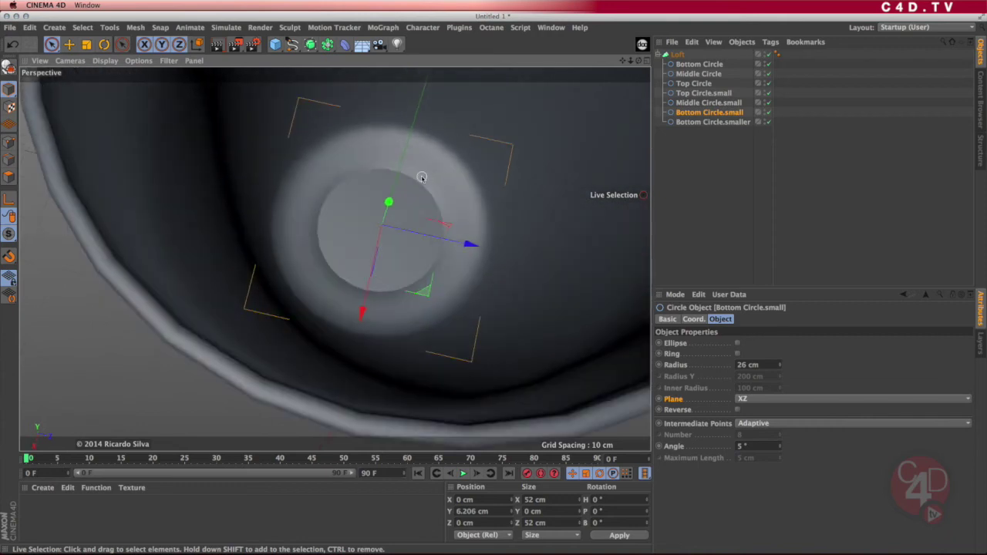
Set the radius of Bottom Circle.smaller to 3 cm and raise it to about 4 cm along Y.
{"action": "left_click", "coordinate": [717, 122]}
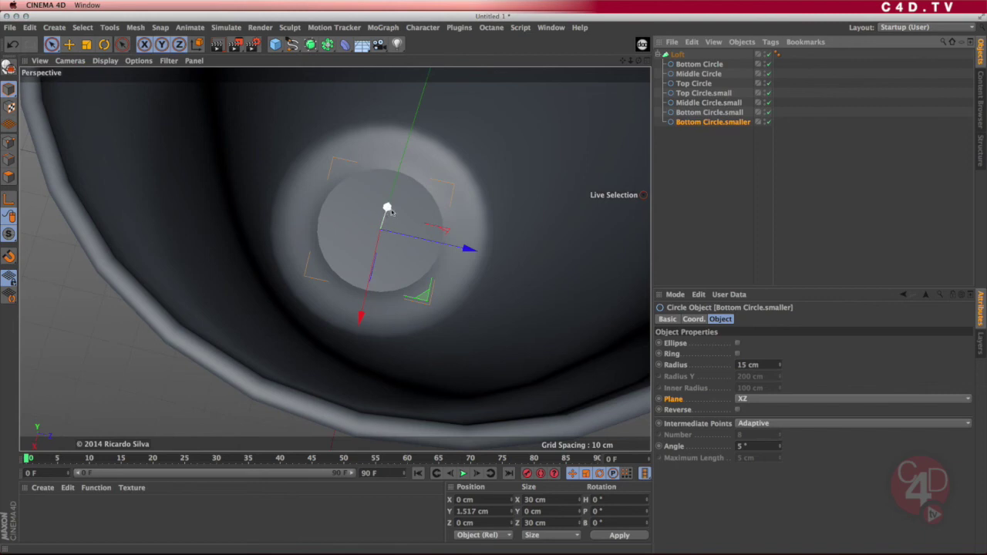
{"action": "left_click_drag", "start_coordinate": [765, 364], "coordinate": [690, 363]}
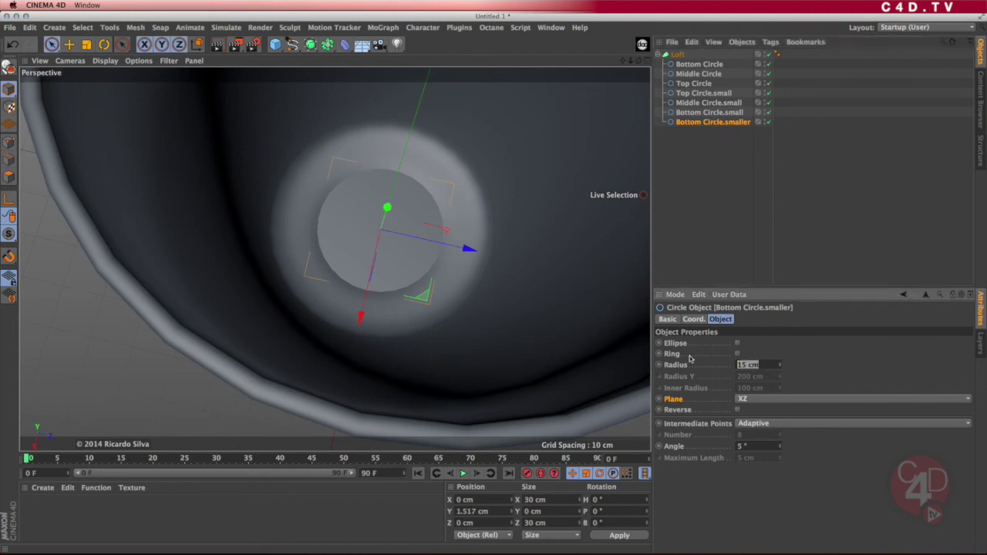
{"action": "type", "text": "1"}
{"action": "key", "text": "Return"}
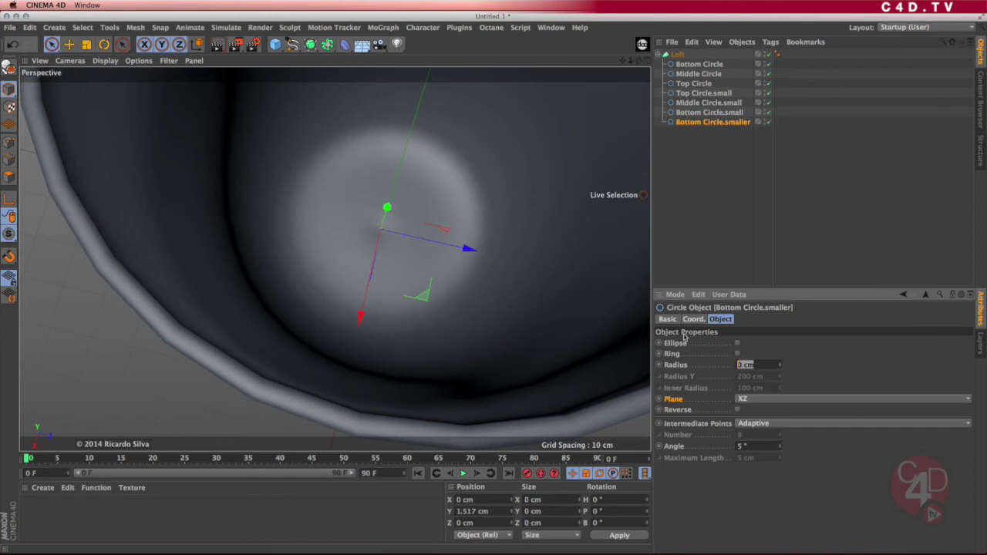
{"action": "type", "text": "3"}
{"action": "key", "text": "Return"}
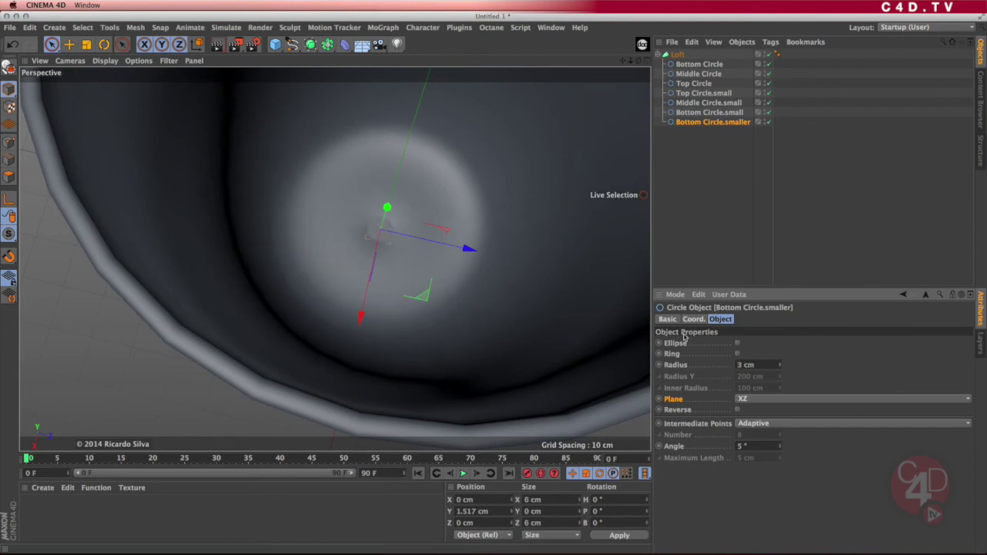
{"action": "left_click_drag", "start_coordinate": [386, 209], "coordinate": [388, 176]}
Try moving the outer Bottom Circle up along Y while viewing the cup's underside, and undo the move.
{"action": "left_click_drag", "start_coordinate": [414, 248], "coordinate": [442, 104], "text": "alt"}
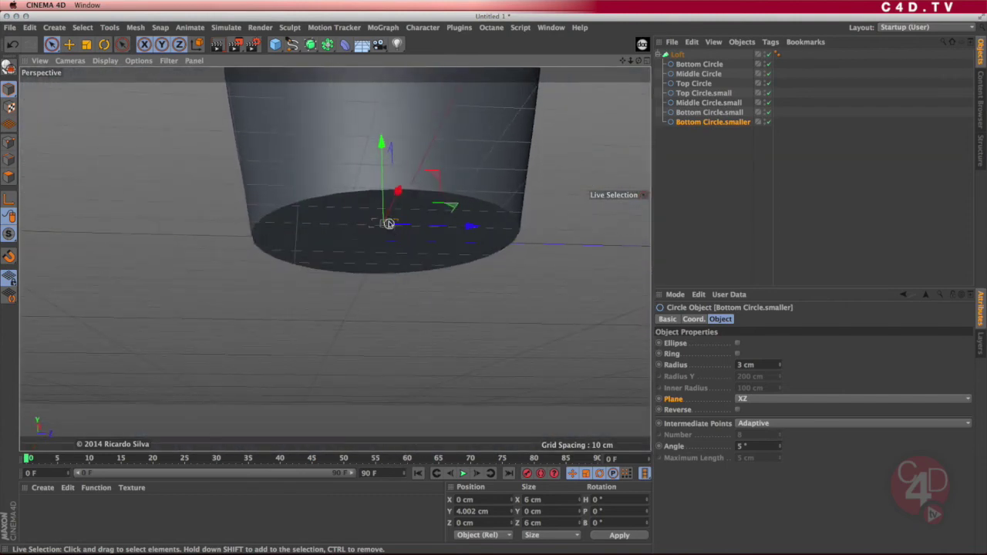
{"action": "left_click_drag", "start_coordinate": [366, 237], "coordinate": [411, 242], "text": "alt"}
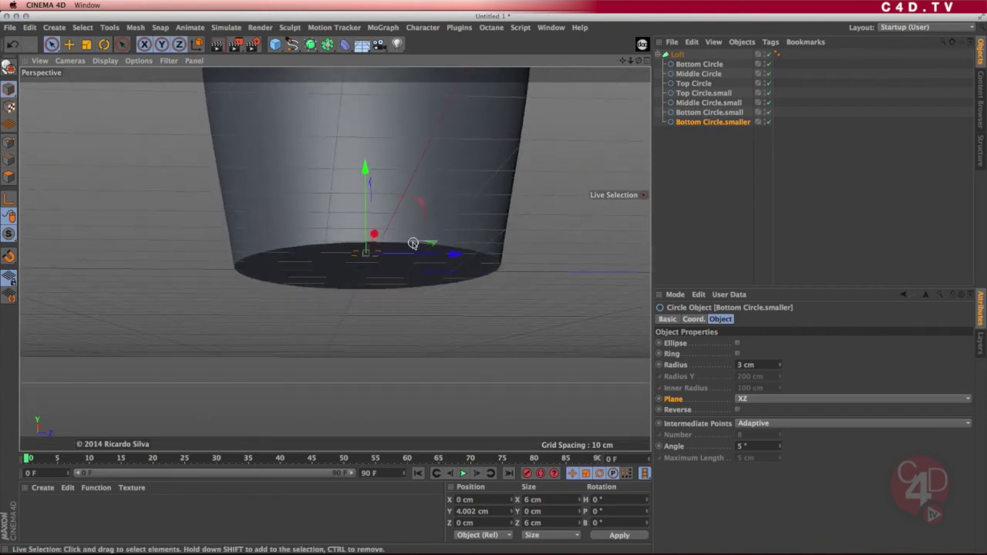
{"action": "left_click", "coordinate": [698, 64]}
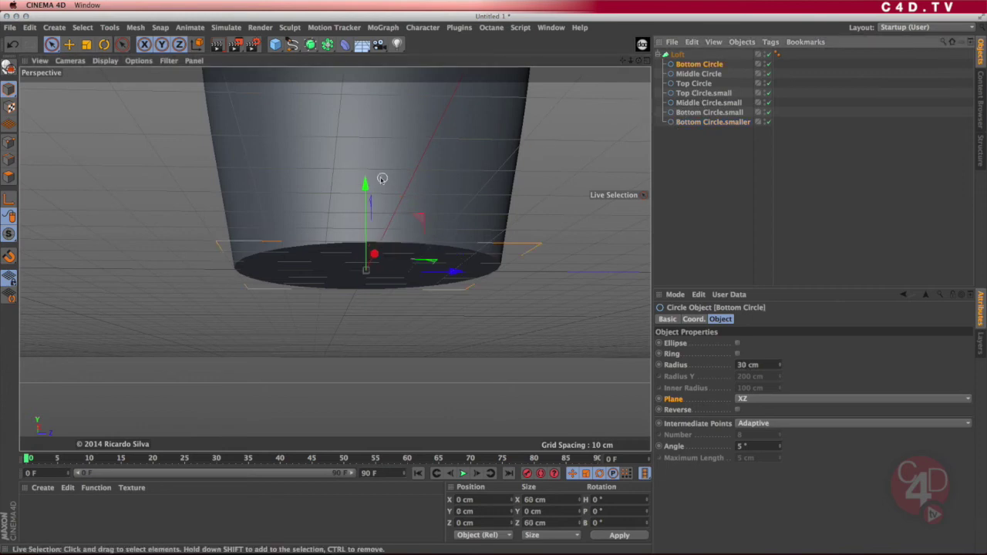
{"action": "mouse_move", "coordinate": [365, 185]}
{"action": "left_mouse_down"}
{"action": "mouse_move", "coordinate": [367, 146]}
{"action": "mouse_move", "coordinate": [371, 177]}
{"action": "left_mouse_up"}
{"action": "key", "text": "super+z"}
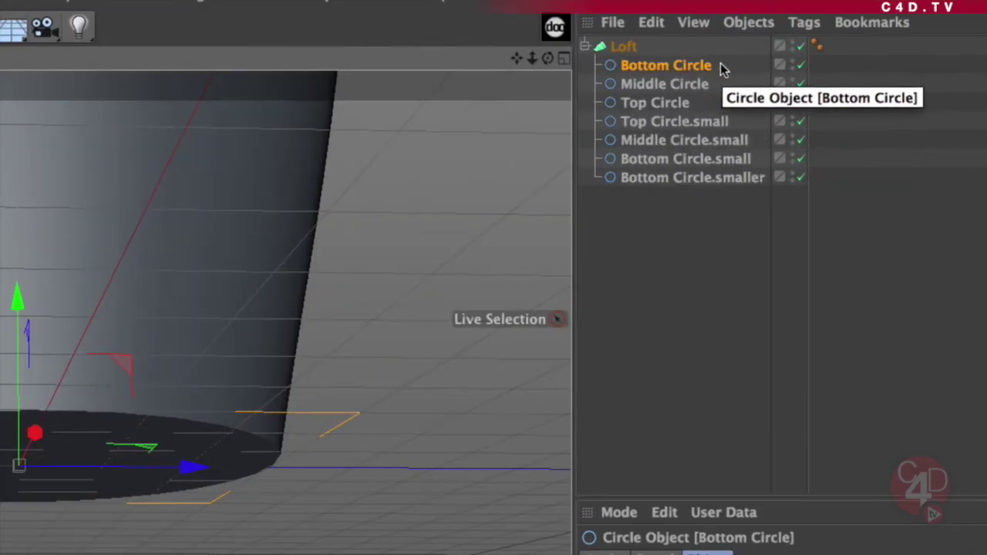
Review the order of the Loft's splines one by one from Middle Circle through Bottom Circle.smaller.
{"action": "left_click", "coordinate": [692, 85]}
{"action": "left_click", "coordinate": [689, 103]}
{"action": "left_click", "coordinate": [683, 121]}
{"action": "left_click", "coordinate": [690, 140]}
{"action": "left_click", "coordinate": [688, 158]}
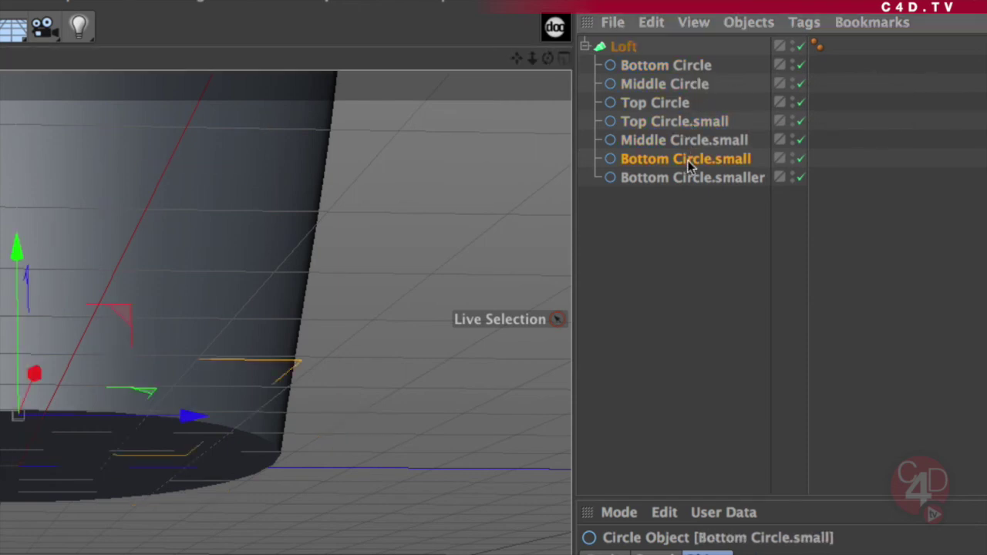
{"action": "left_click", "coordinate": [713, 184]}
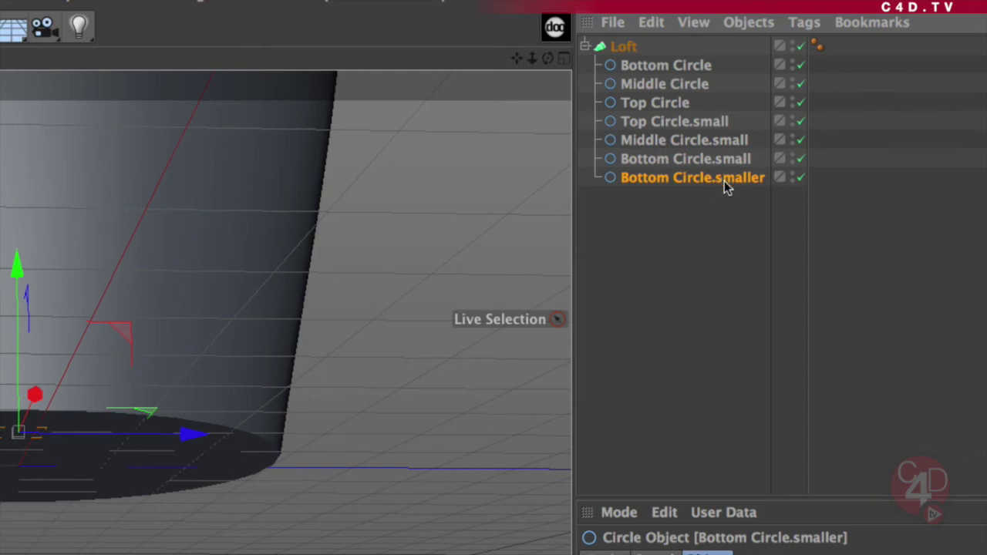
Duplicate Bottom Circle as the first spline under the Loft and rename the copy Bottom Circle.small.
{"action": "left_click", "coordinate": [669, 66]}
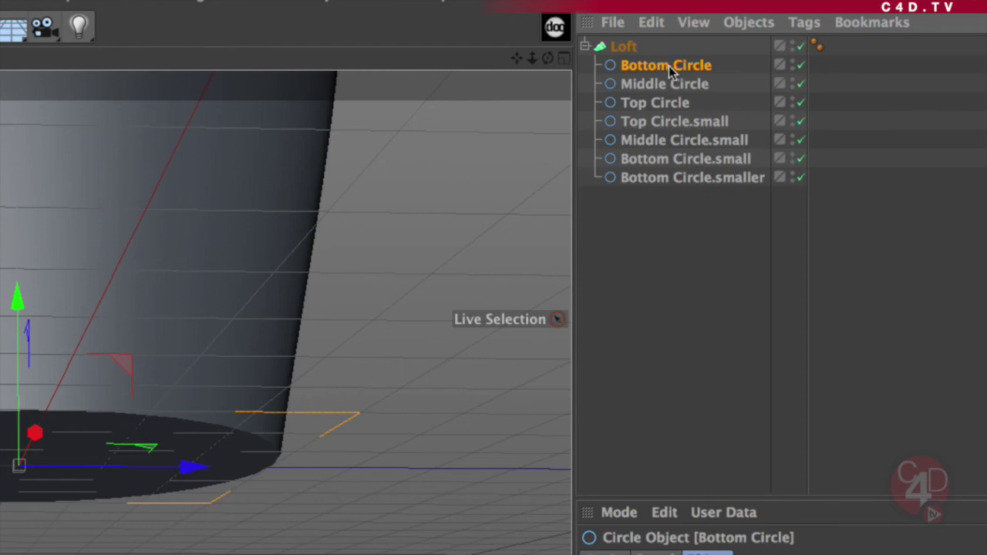
{"action": "left_click_drag", "start_coordinate": [670, 61], "coordinate": [672, 62], "text": "ctrl"}
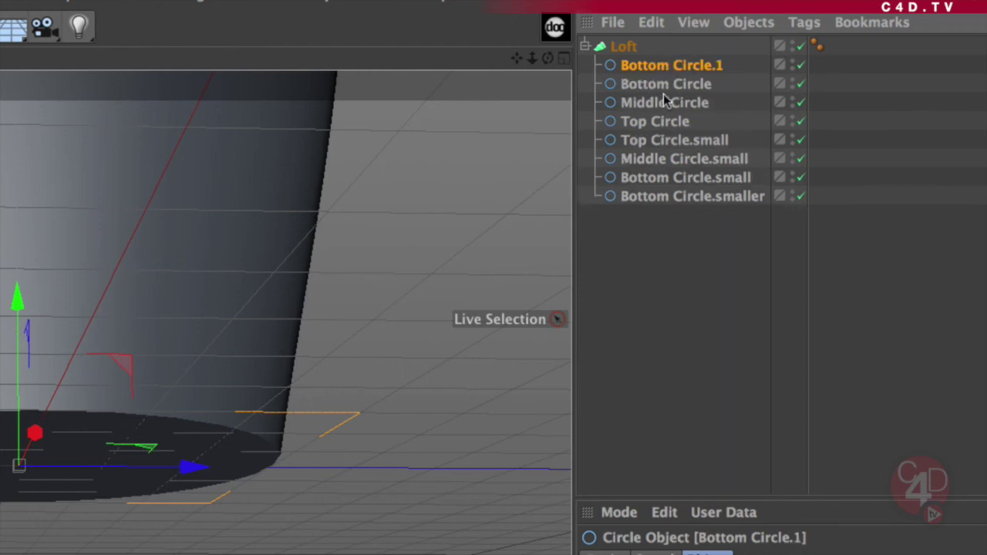
{"action": "double_click", "coordinate": [693, 68]}
{"action": "left_click", "coordinate": [734, 67]}
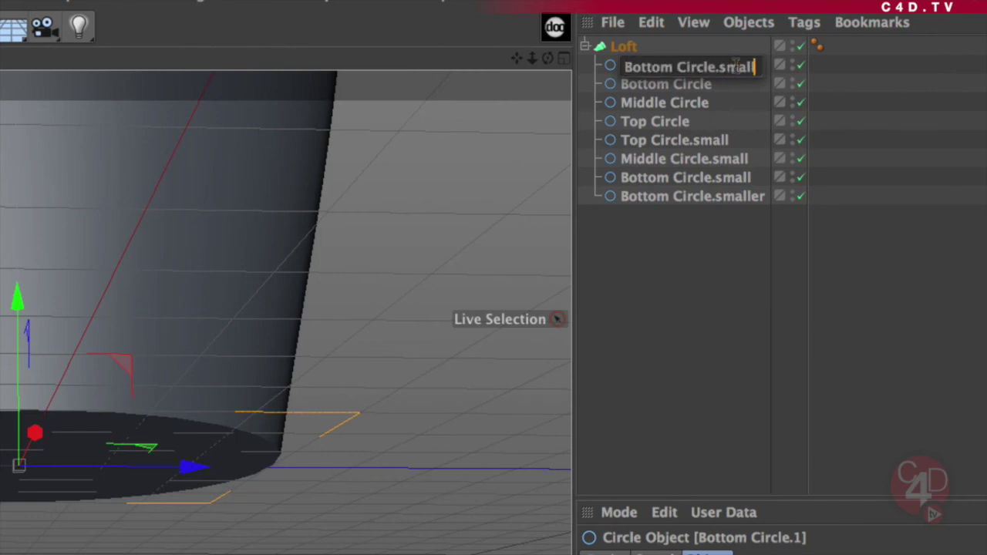
{"action": "type", "text": "small"}
{"action": "key", "text": "Return"}
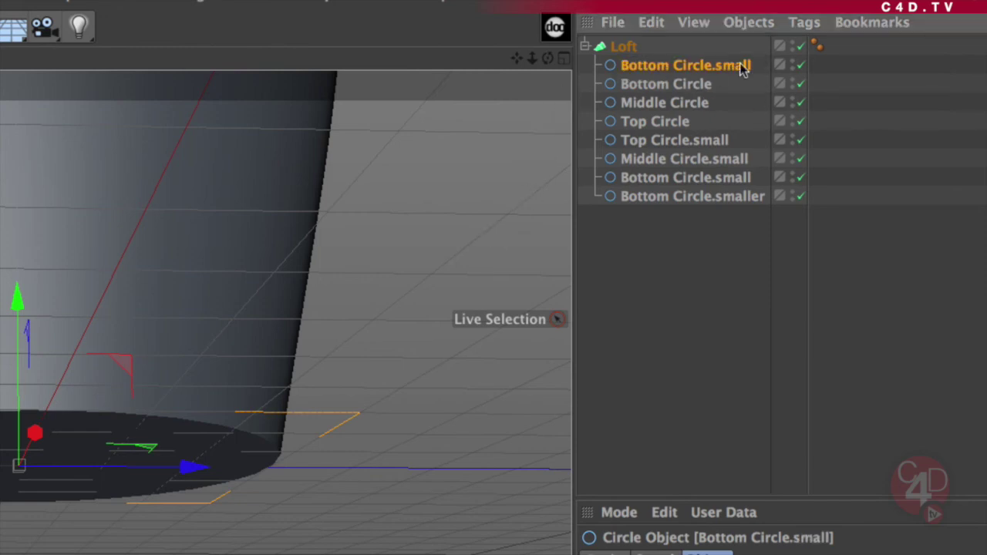
Disable the Loft and set the radius of the new first Bottom Circle.small to 10 cm, comparing it with Bottom Circle.
{"action": "left_click", "coordinate": [800, 48]}
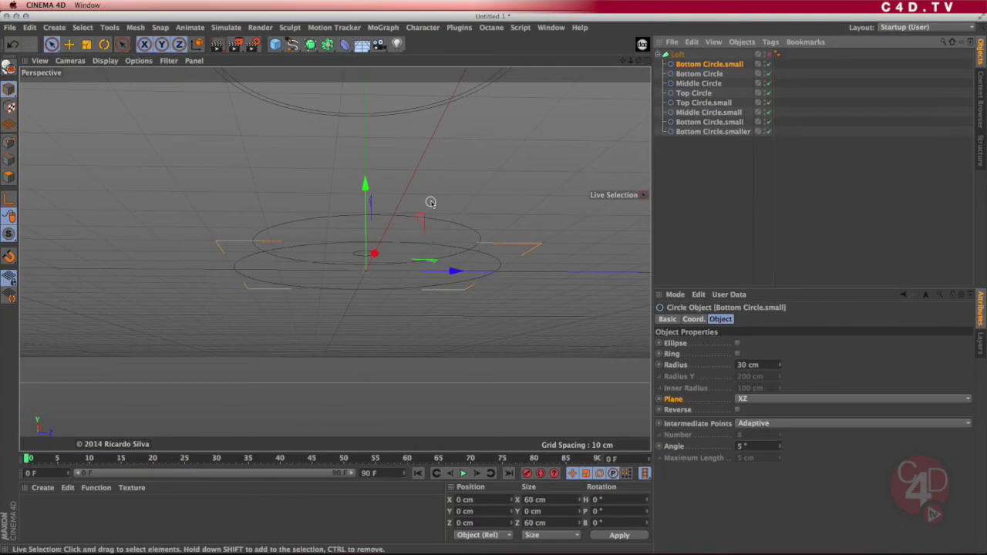
{"action": "left_click_drag", "start_coordinate": [430, 202], "coordinate": [525, 162], "text": "alt"}
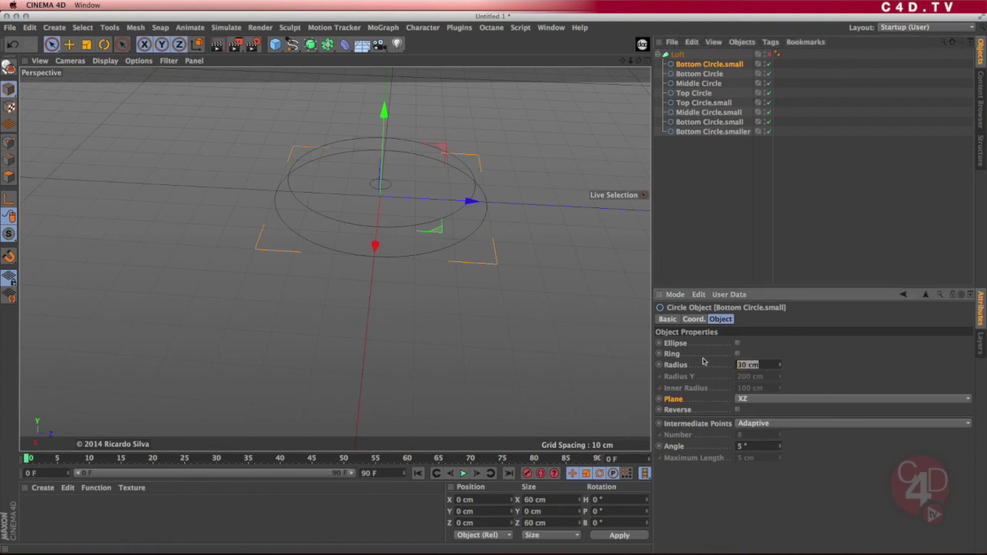
{"action": "type", "text": "0"}
{"action": "key", "text": "Return"}
{"action": "left_click_drag", "start_coordinate": [458, 189], "coordinate": [559, 142], "text": "alt"}
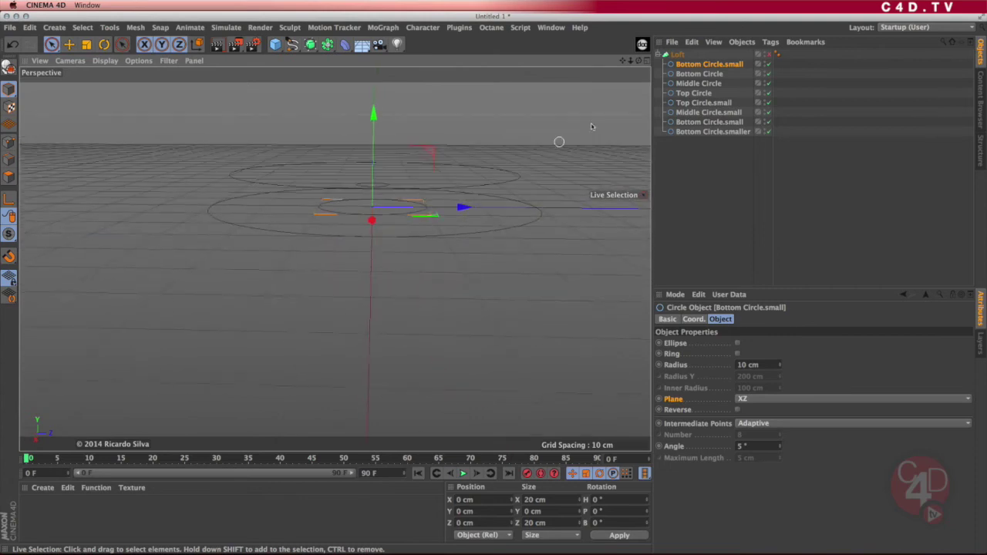
{"action": "left_click", "coordinate": [708, 75]}
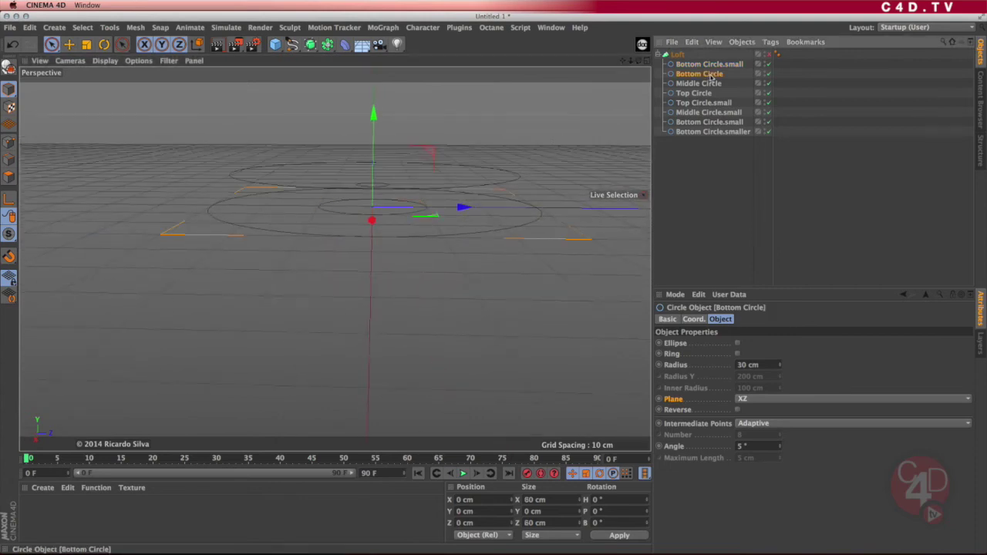
{"action": "left_click", "coordinate": [705, 66]}
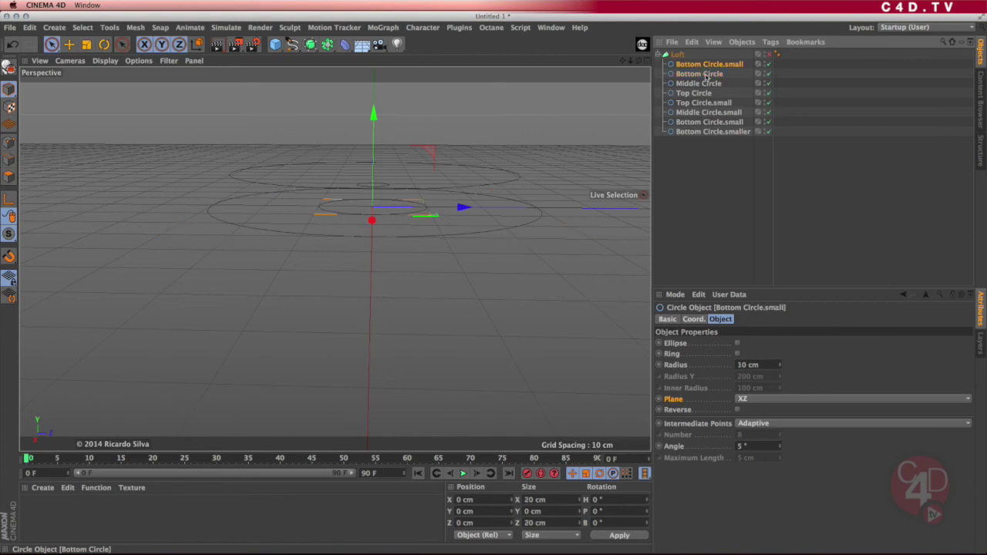
Enable the Loft and inspect the cup's closed base from below and its whole shape from above.
{"action": "left_click", "coordinate": [768, 56]}
{"action": "left_click_drag", "start_coordinate": [436, 224], "coordinate": [444, 192], "text": "alt"}
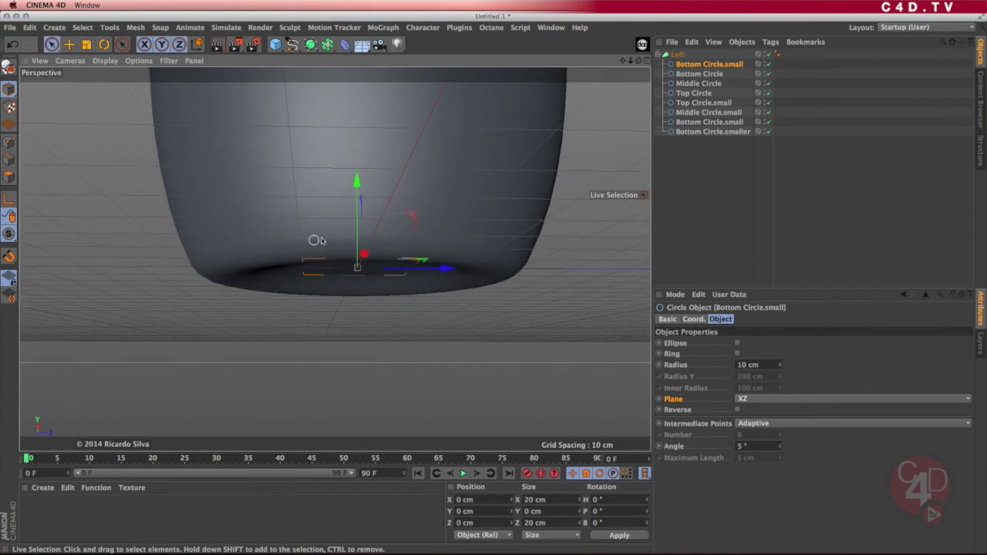
{"action": "scroll", "coordinate": [408, 212], "scroll_direction": "down", "scroll_amount": 5}
{"action": "middle_click_drag", "start_coordinate": [375, 192], "coordinate": [403, 216], "text": "alt"}
{"action": "scroll", "coordinate": [400, 214], "scroll_direction": "down", "scroll_amount": 3}
{"action": "left_click_drag", "start_coordinate": [395, 209], "coordinate": [391, 240], "text": "alt"}
{"action": "middle_click_drag", "start_coordinate": [410, 195], "coordinate": [401, 230], "text": "alt"}
{"action": "mouse_move", "coordinate": [401, 230]}
{"action": "left_mouse_down", "text": "alt"}
{"action": "mouse_move", "coordinate": [372, 252]}
{"action": "mouse_move", "coordinate": [403, 205]}
{"action": "mouse_move", "coordinate": [391, 227]}
{"action": "mouse_move", "coordinate": [400, 228]}
{"action": "left_mouse_up", "text": "alt"}
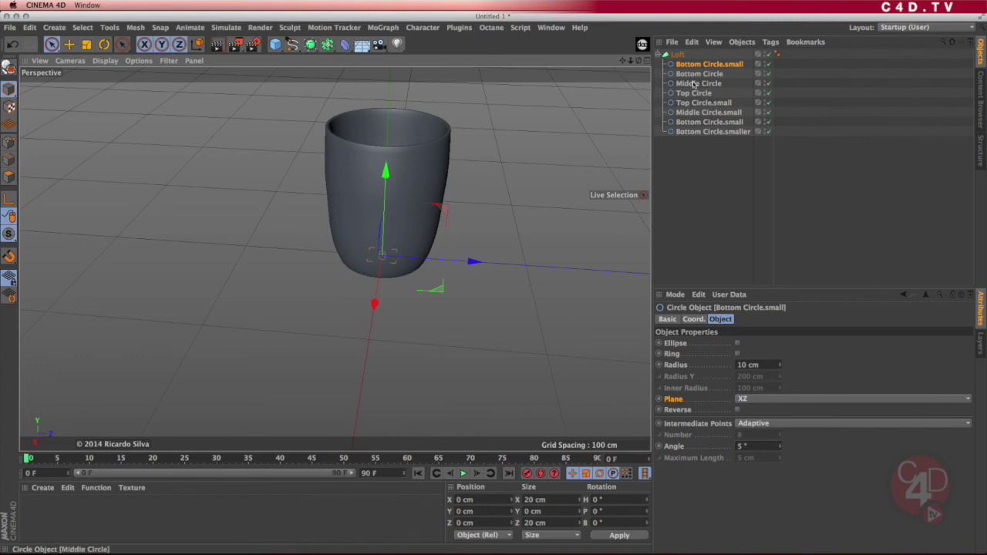
Scale Top Circle and Top Circle.small down together to narrow the cup's rim.
{"action": "left_click", "coordinate": [720, 93]}
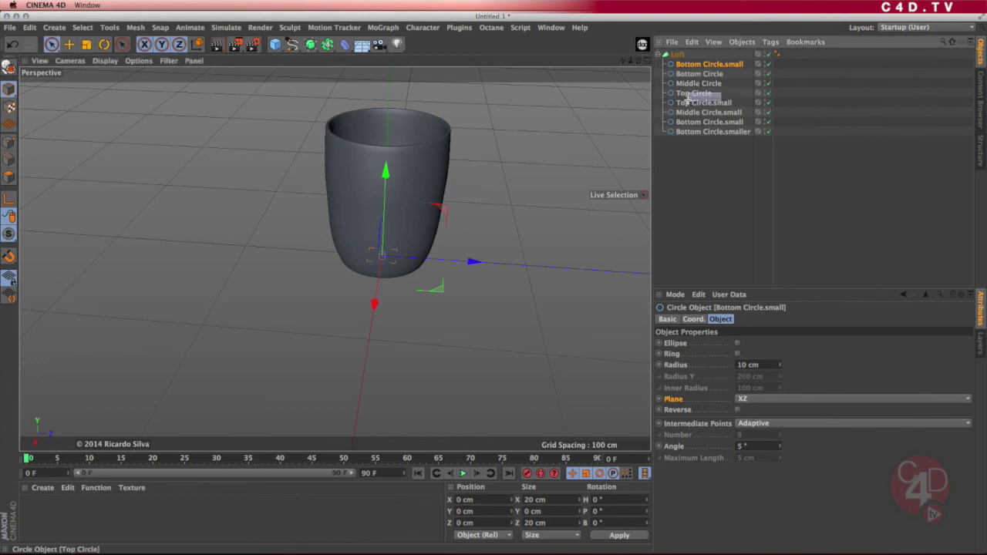
{"action": "left_click", "coordinate": [720, 102], "text": "shift"}
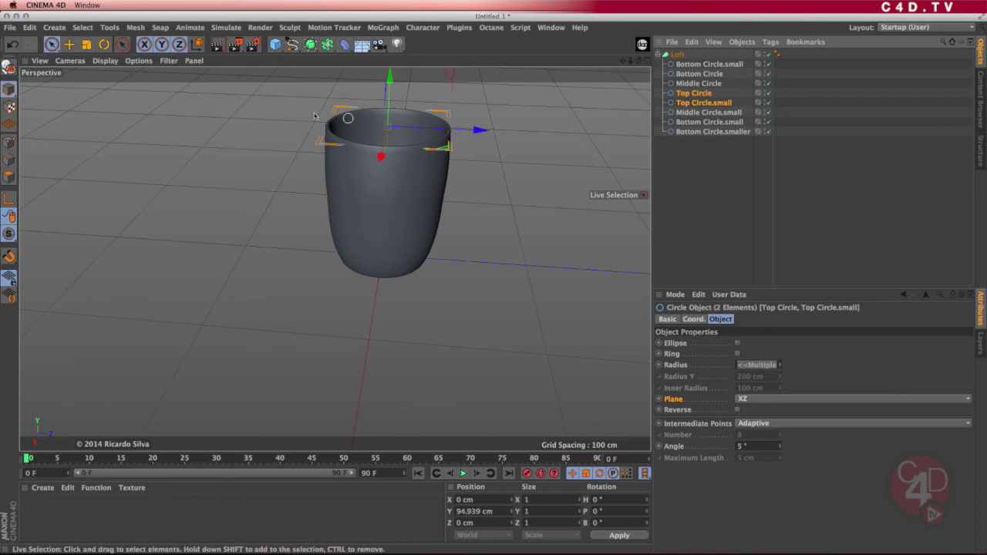
{"action": "left_click", "coordinate": [87, 45]}
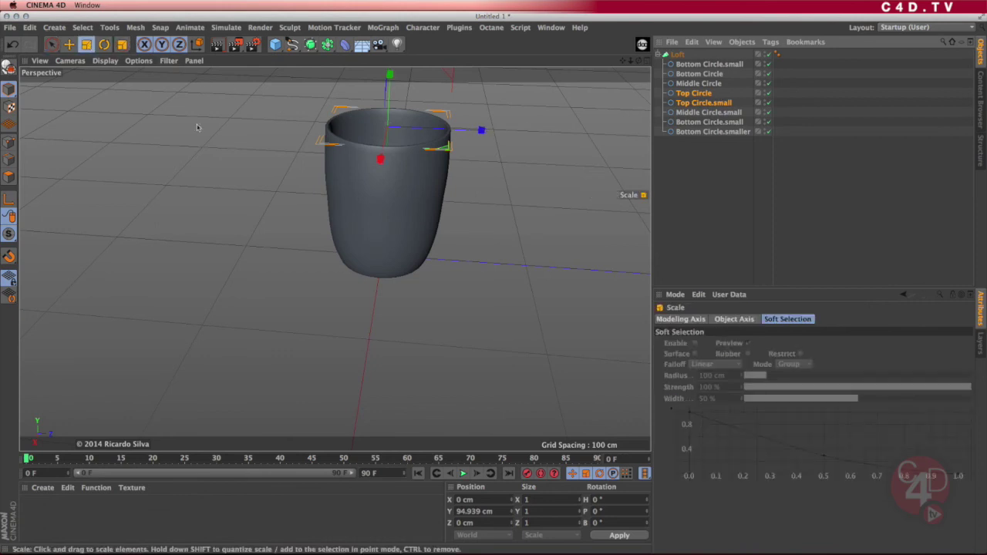
{"action": "left_click_drag", "start_coordinate": [529, 102], "coordinate": [500, 112]}
{"action": "left_click_drag", "start_coordinate": [420, 176], "coordinate": [430, 155], "text": "alt"}
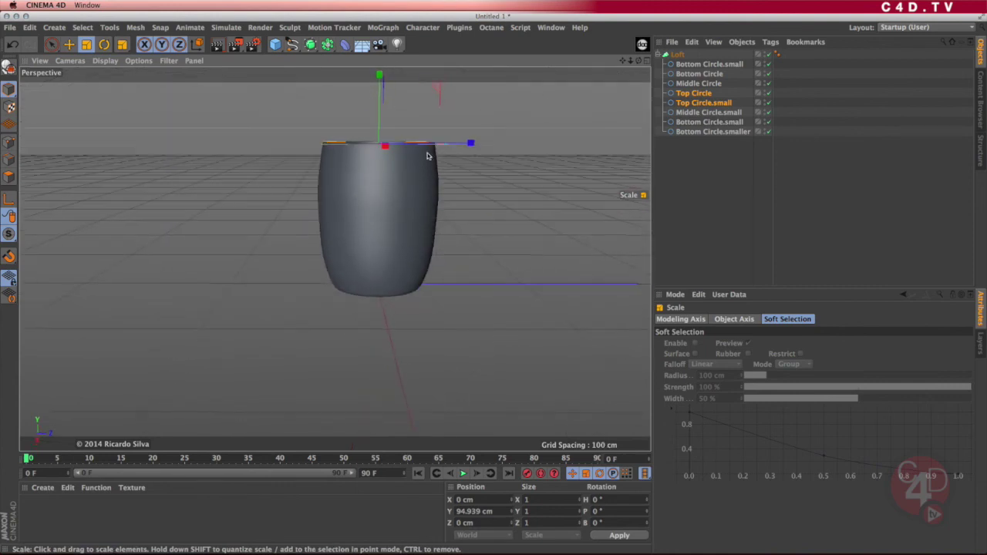
Lower Middle Circle and Middle Circle.small to about Y 54.4 cm and scale both down, giving Middle Circle a radius of about 35.2 cm.
{"action": "left_click", "coordinate": [711, 83]}
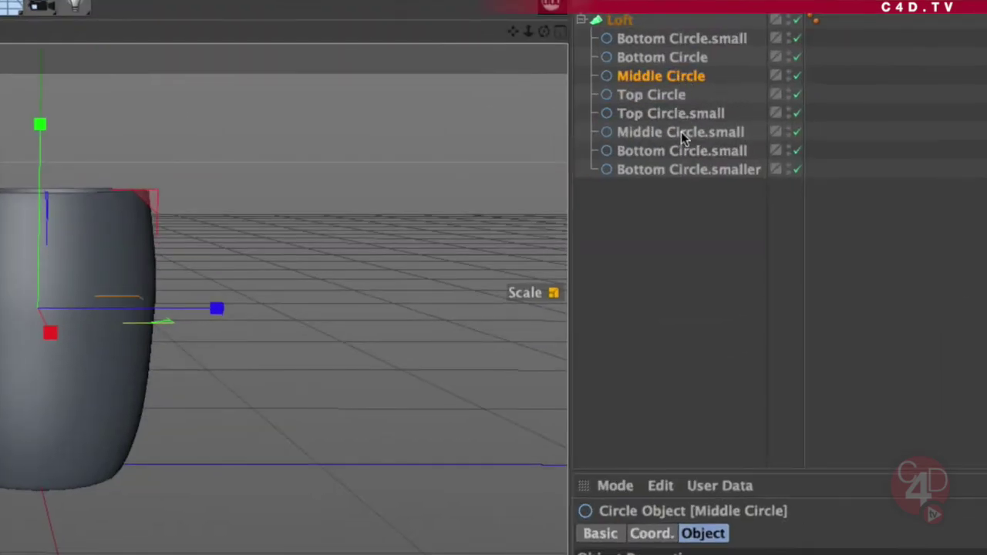
{"action": "left_click", "coordinate": [690, 134], "text": "ctrl"}
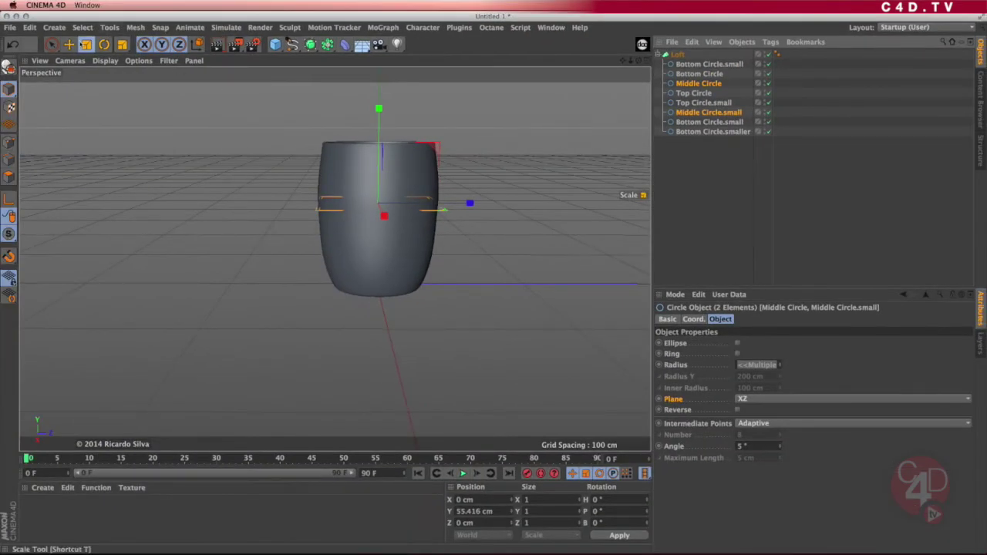
{"action": "left_click", "coordinate": [69, 44]}
{"action": "mouse_move", "coordinate": [378, 110]}
{"action": "left_mouse_down"}
{"action": "mouse_move", "coordinate": [377, 149]}
{"action": "mouse_move", "coordinate": [377, 107]}
{"action": "left_mouse_up"}
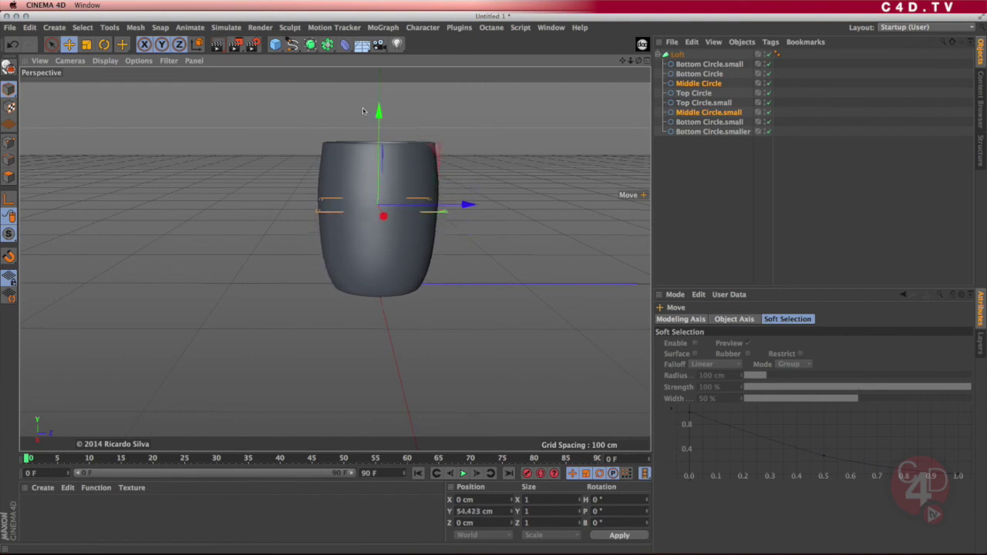
{"action": "left_click_drag", "start_coordinate": [212, 175], "coordinate": [174, 189]}
{"action": "left_click_drag", "start_coordinate": [389, 196], "coordinate": [430, 204], "text": "alt"}
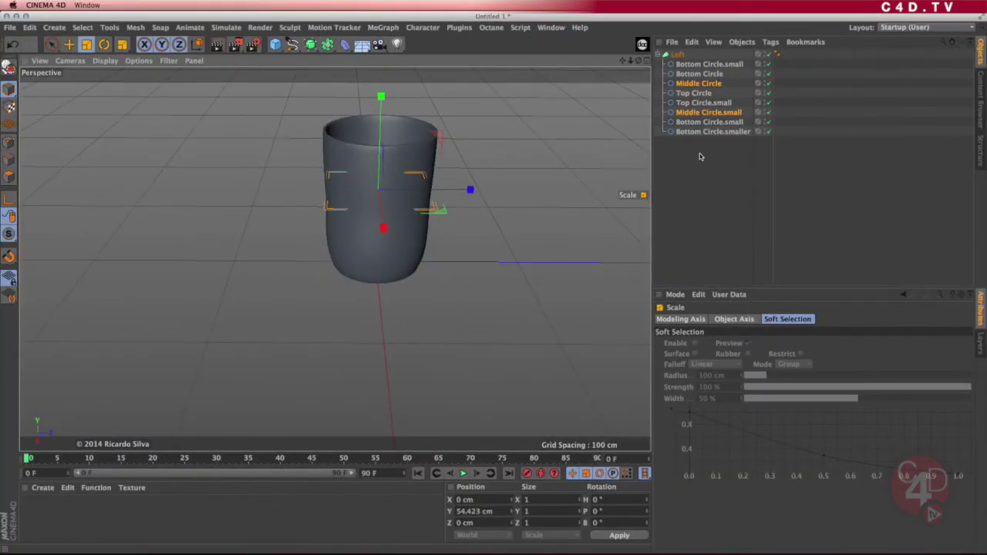
Try scaling only Middle Circle up to a radius of about 51.1 cm.
{"action": "left_click", "coordinate": [700, 157]}
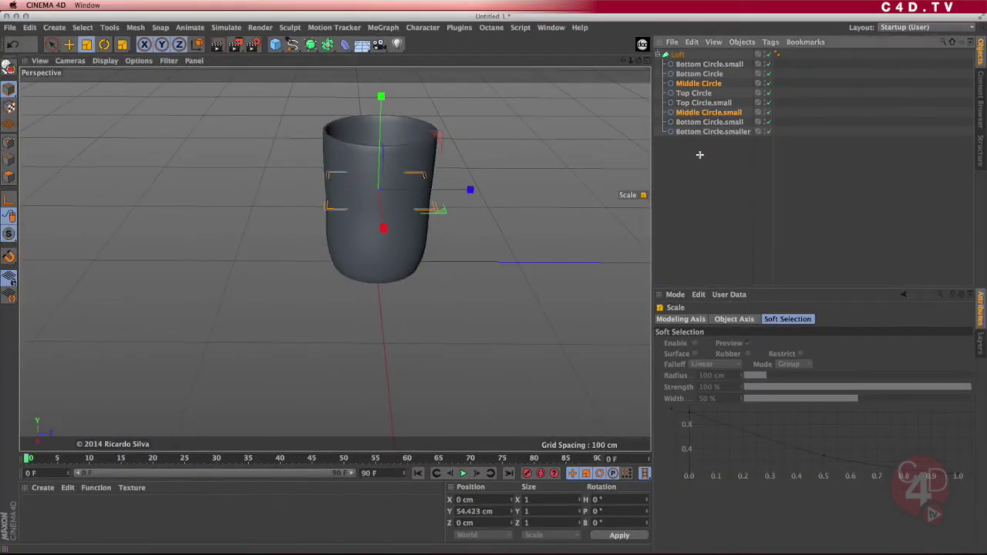
{"action": "left_click", "coordinate": [709, 85]}
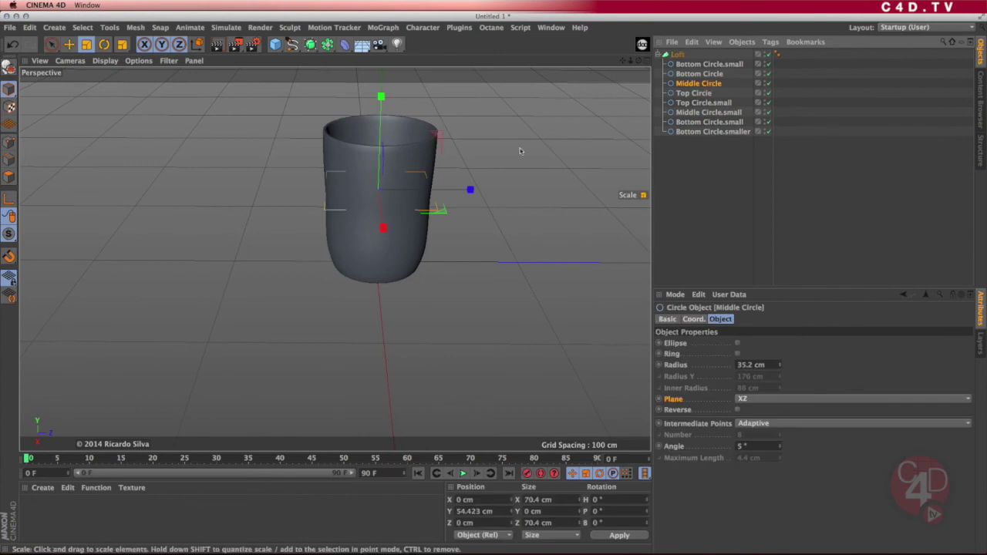
{"action": "left_click_drag", "start_coordinate": [477, 140], "coordinate": [540, 143]}
{"action": "left_click_drag", "start_coordinate": [428, 190], "coordinate": [426, 245], "text": "alt"}
{"action": "left_click_drag", "start_coordinate": [429, 154], "coordinate": [413, 133], "text": "alt"}
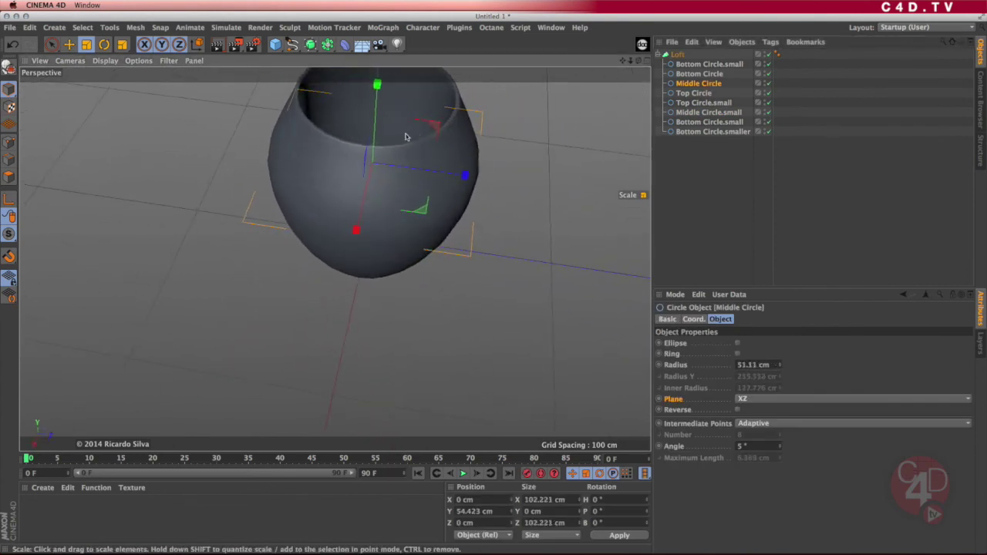
{"action": "left_click_drag", "start_coordinate": [410, 168], "coordinate": [424, 150], "text": "alt"}
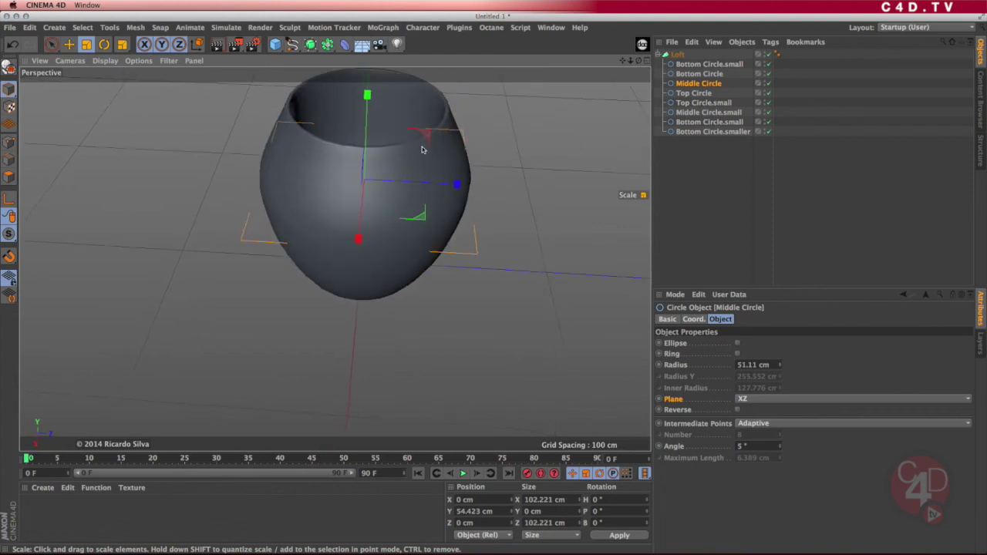
Compare the two middle circles with the Loft disabled, enable it again and undo the scaling of Middle Circle.
{"action": "left_click", "coordinate": [769, 54]}
{"action": "left_click_drag", "start_coordinate": [424, 185], "coordinate": [434, 193], "text": "alt"}
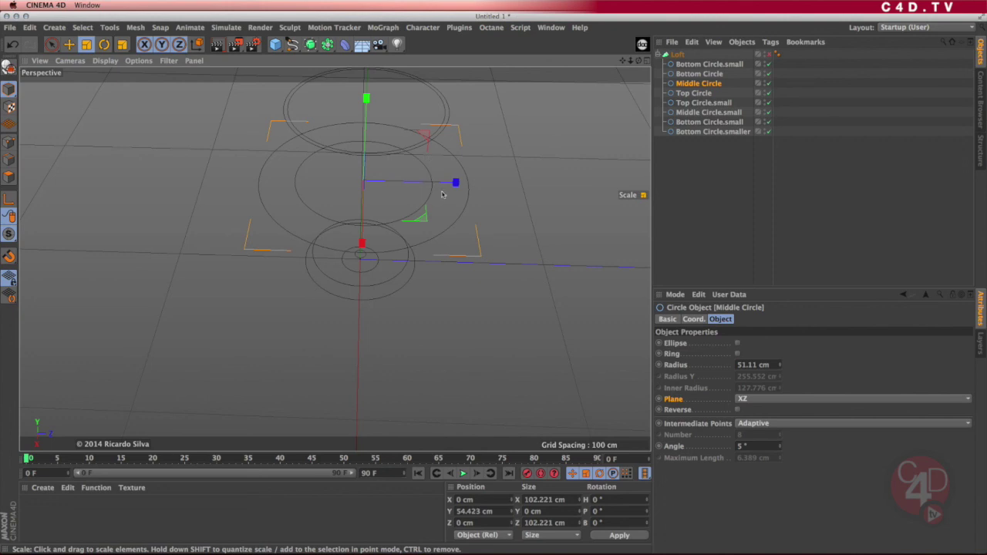
{"action": "mouse_move", "coordinate": [450, 190]}
{"action": "left_mouse_down", "text": "alt"}
{"action": "mouse_move", "coordinate": [443, 170]}
{"action": "mouse_move", "coordinate": [438, 188]}
{"action": "left_mouse_up", "text": "alt"}
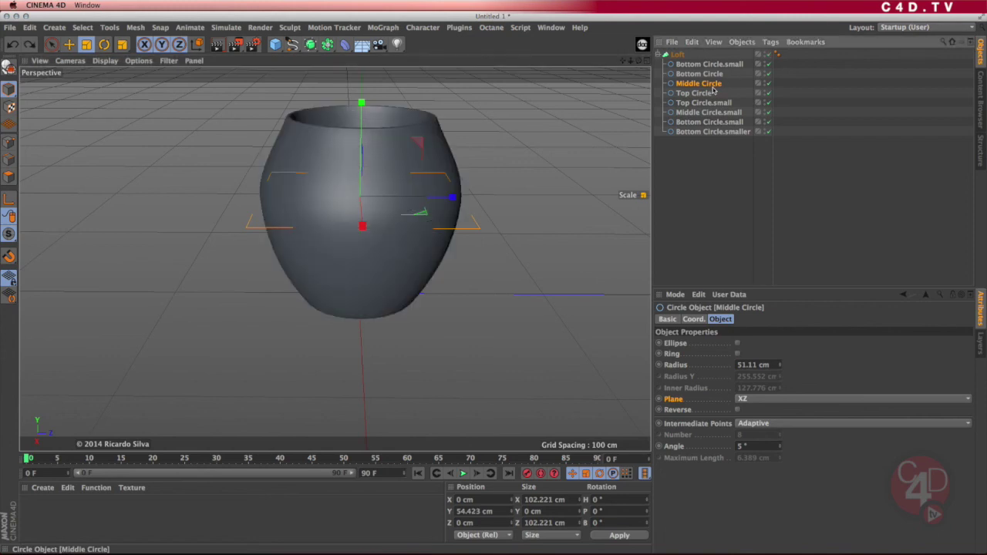
{"action": "key", "text": "super+z"}
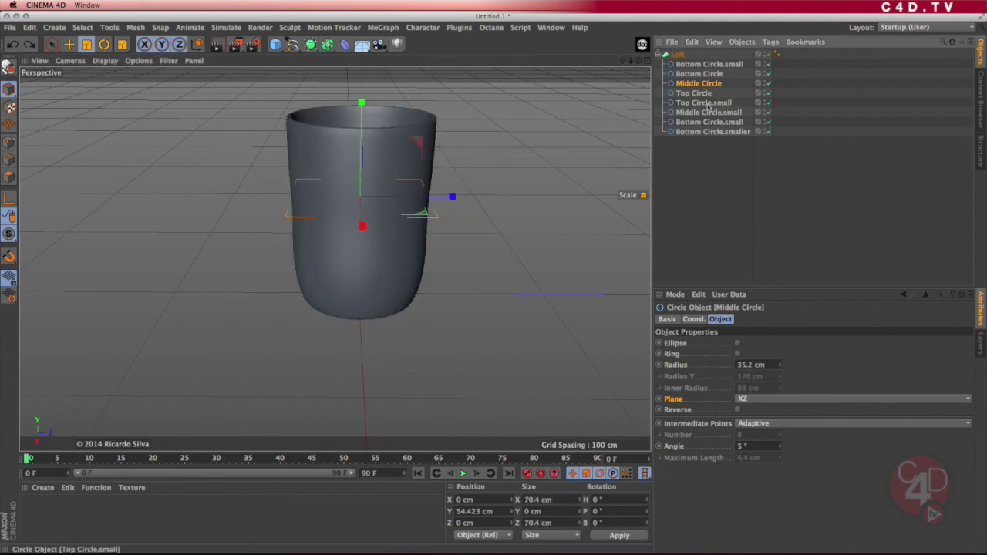
Scale Middle Circle and Middle Circle.small up together by about 113% to widen the cup's middle.
{"action": "left_click", "coordinate": [707, 104], "text": "shift"}
{"action": "left_click", "coordinate": [705, 102], "text": "ctrl"}
{"action": "left_click", "coordinate": [707, 112], "text": "shift"}
{"action": "left_click_drag", "start_coordinate": [418, 189], "coordinate": [408, 223], "text": "alt"}
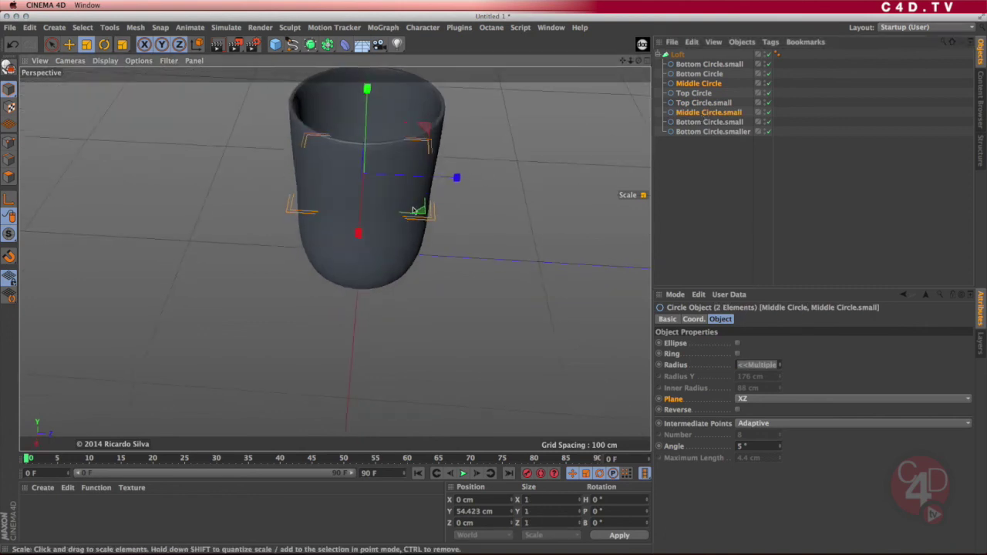
{"action": "left_click_drag", "start_coordinate": [489, 153], "coordinate": [534, 135]}
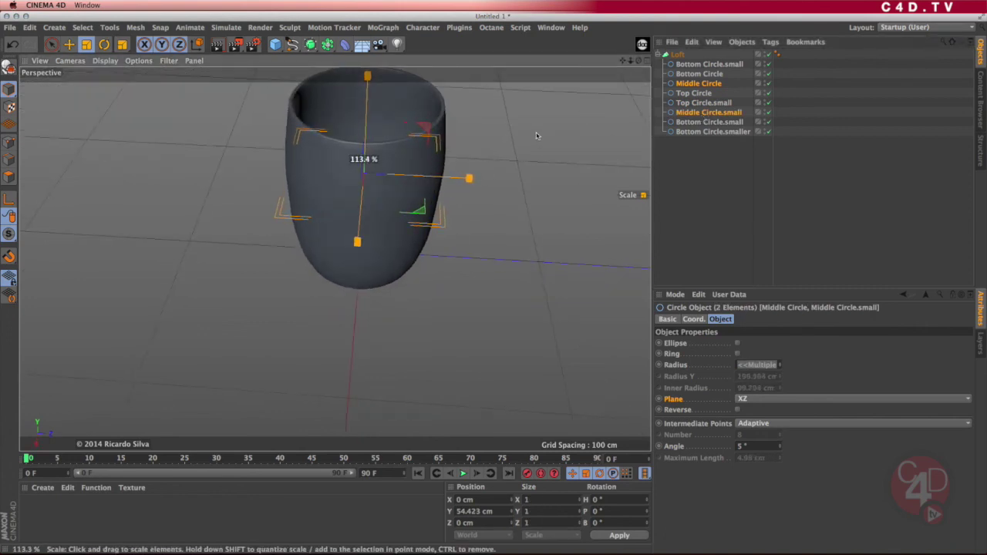
{"action": "left_click_drag", "start_coordinate": [417, 195], "coordinate": [422, 151], "text": "alt"}
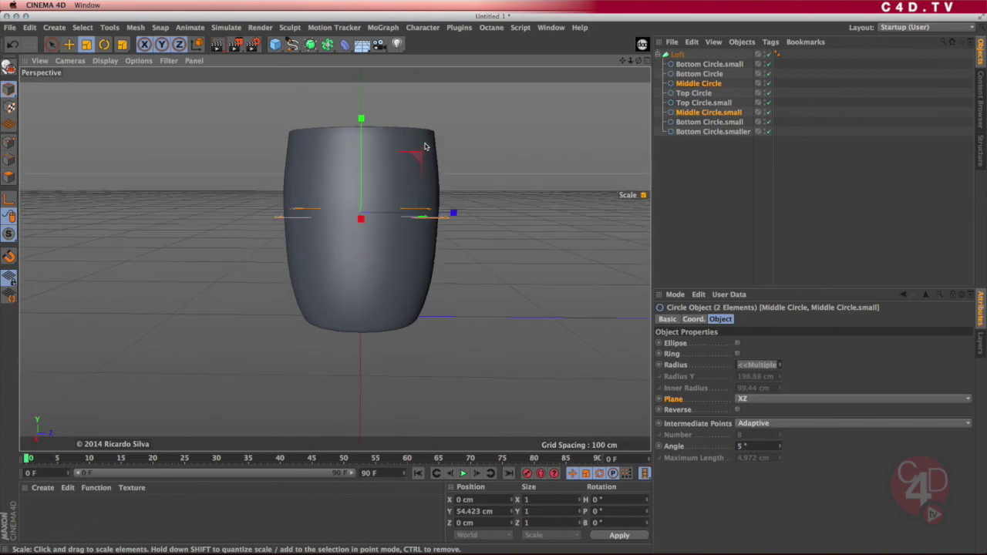
{"action": "left_click_drag", "start_coordinate": [405, 217], "coordinate": [402, 235], "text": "alt"}
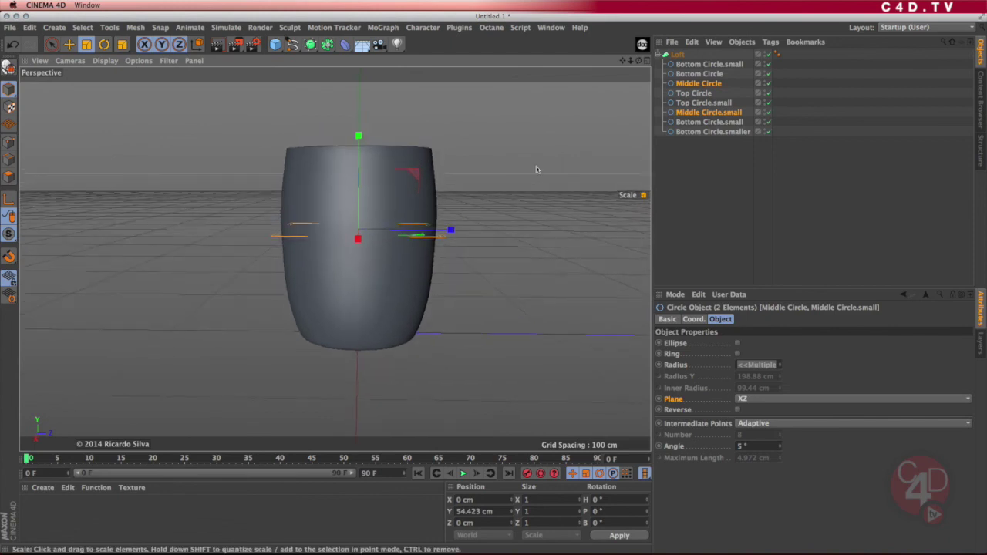
Scale Bottom Circle, both Bottom Circle.small splines and Bottom Circle.smaller down together to narrow the cup's base.
{"action": "left_click", "coordinate": [703, 75]}
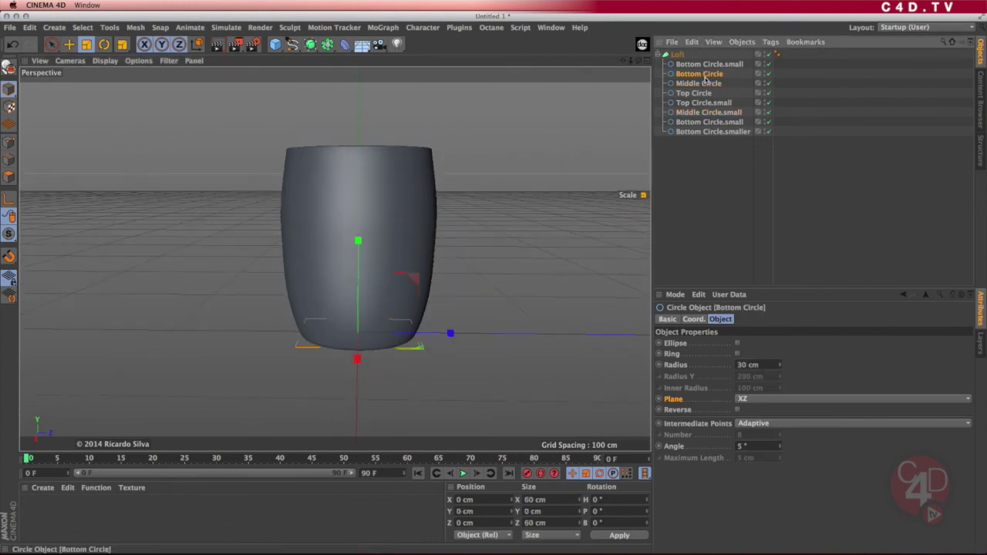
{"action": "left_click", "coordinate": [702, 123], "text": "ctrl"}
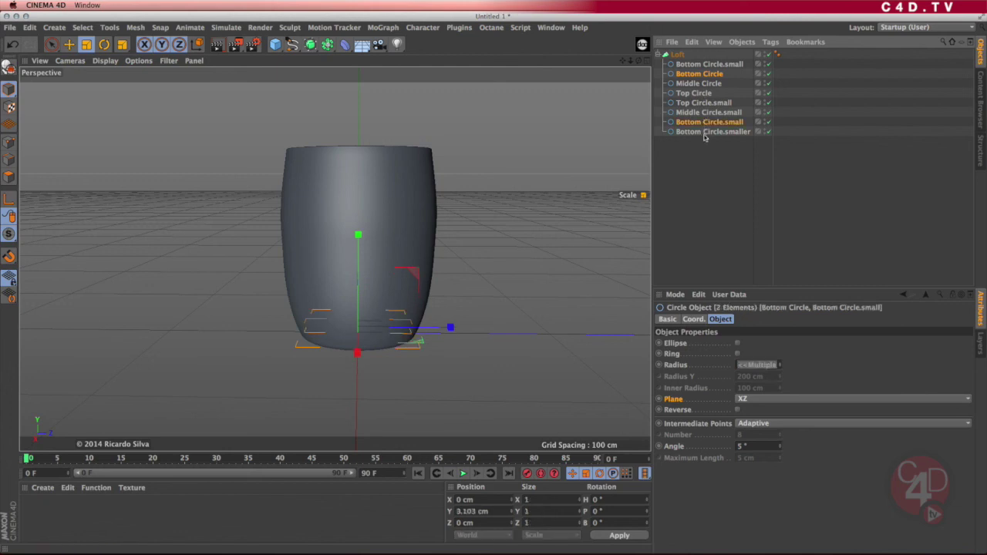
{"action": "left_click", "coordinate": [703, 65], "text": "ctrl"}
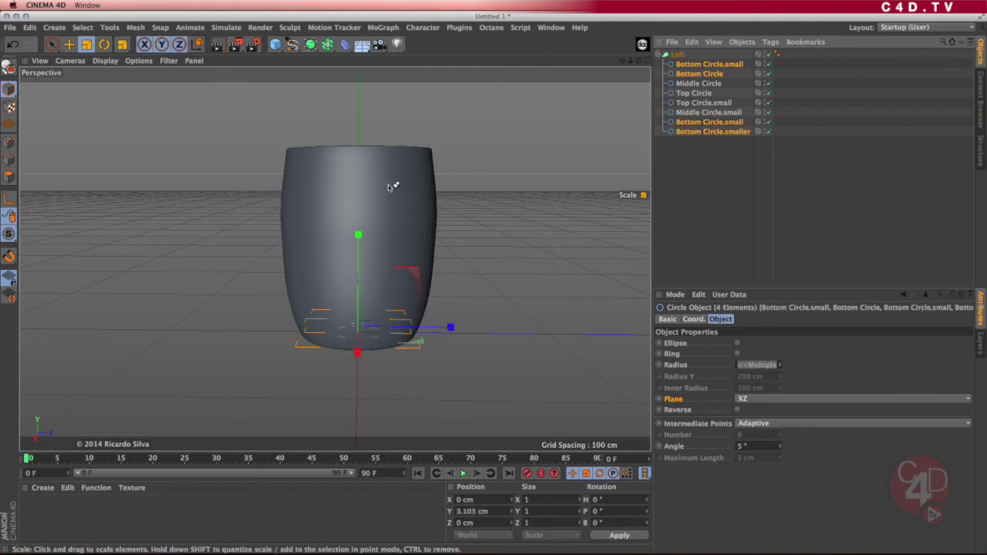
{"action": "left_click_drag", "start_coordinate": [511, 158], "coordinate": [465, 174]}
{"action": "left_click_drag", "start_coordinate": [409, 242], "coordinate": [478, 229], "text": "alt"}
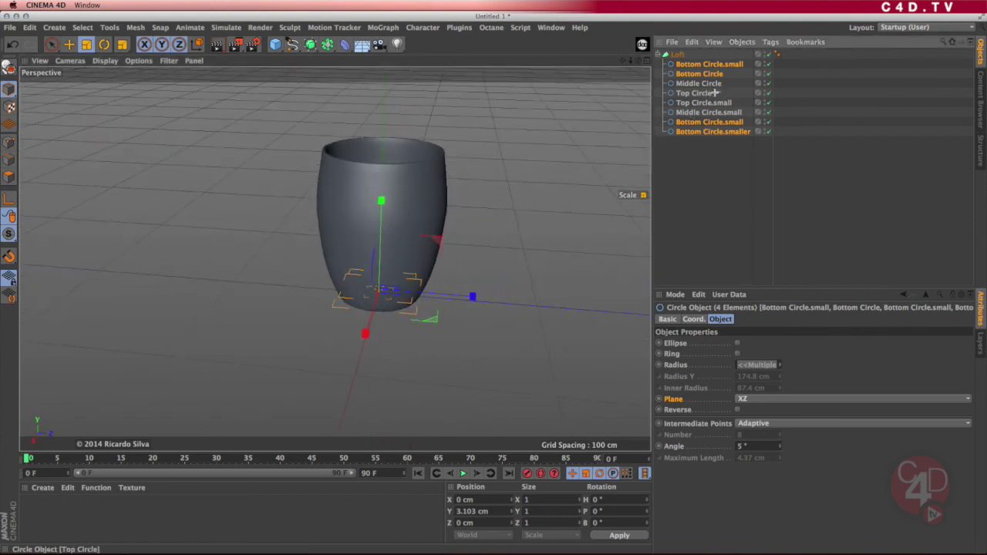
Raise Top Circle and Top Circle.small together to about Y 107 cm to make the cup taller.
{"action": "left_click_drag", "start_coordinate": [689, 100], "coordinate": [686, 106]}
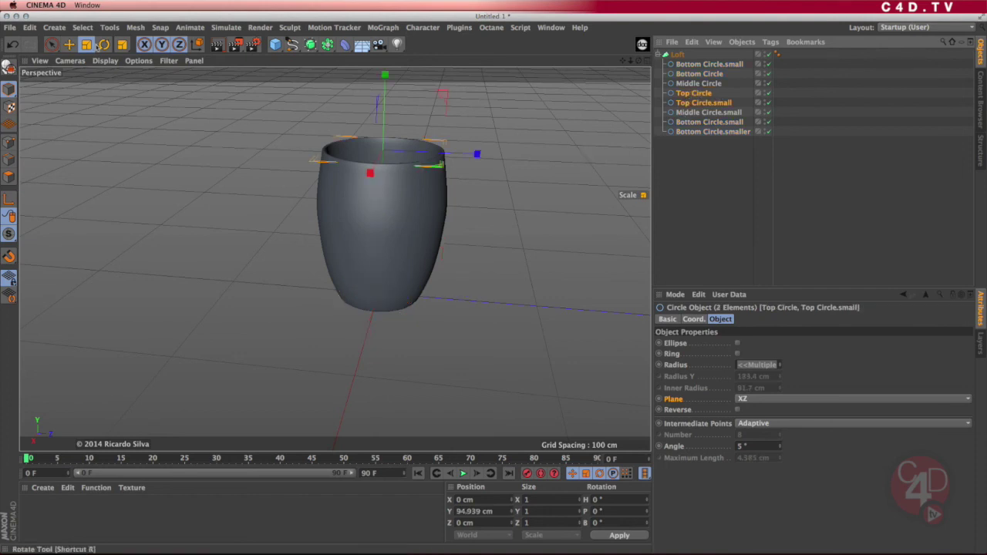
{"action": "left_click", "coordinate": [69, 44]}
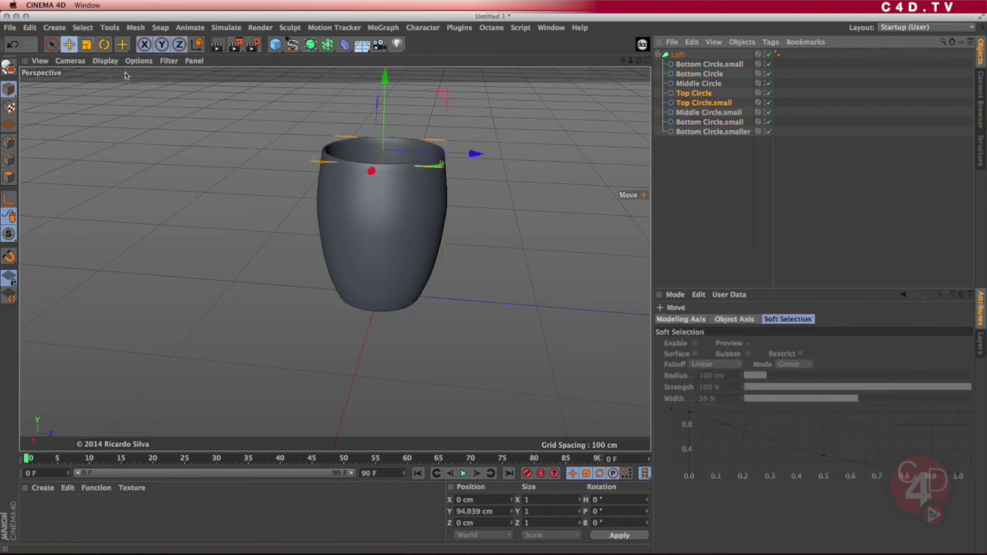
{"action": "left_click_drag", "start_coordinate": [385, 78], "coordinate": [385, 61]}
{"action": "left_click_drag", "start_coordinate": [395, 249], "coordinate": [404, 223], "text": "alt"}
{"action": "middle_click_drag", "start_coordinate": [404, 222], "coordinate": [379, 267], "text": "alt"}
{"action": "left_click_drag", "start_coordinate": [377, 263], "coordinate": [380, 274], "text": "alt"}
{"action": "middle_click_drag", "start_coordinate": [390, 246], "coordinate": [400, 272], "text": "alt"}
{"action": "left_click_drag", "start_coordinate": [367, 97], "coordinate": [367, 92]}
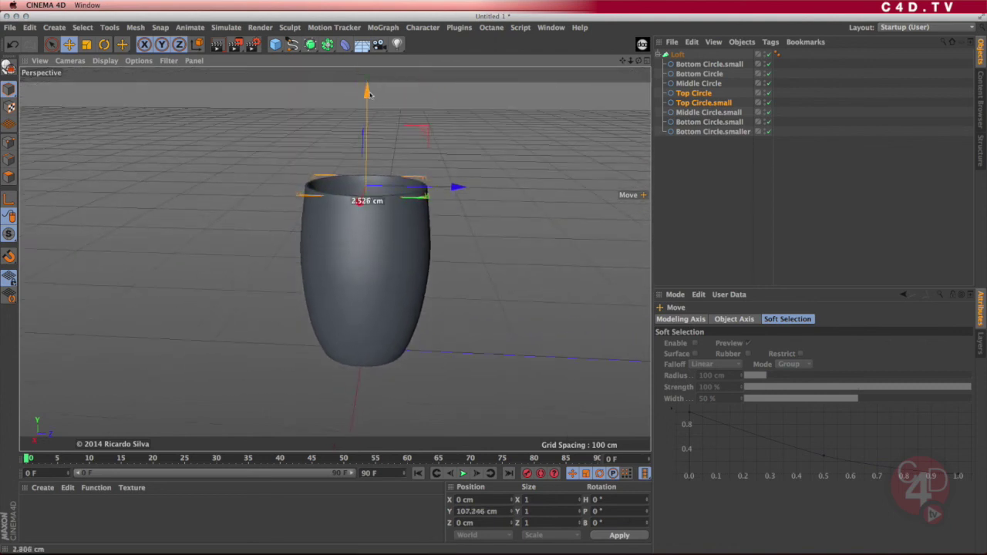
Raise Middle Circle and Middle Circle.small together to about Y 62.6 cm.
{"action": "left_click", "coordinate": [708, 83]}
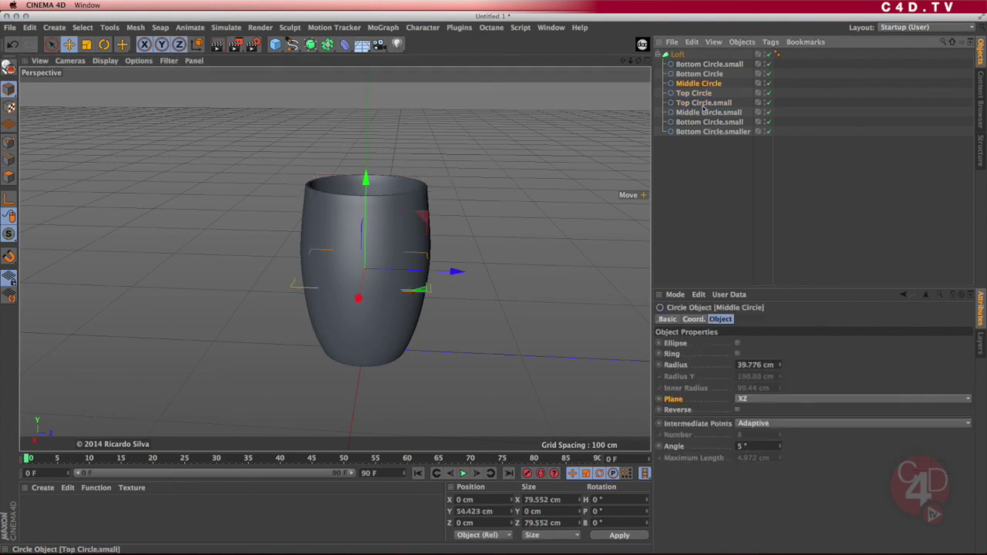
{"action": "left_click", "coordinate": [699, 114], "text": "ctrl"}
{"action": "mouse_move", "coordinate": [366, 175]}
{"action": "left_mouse_down"}
{"action": "mouse_move", "coordinate": [369, 159]}
{"action": "mouse_move", "coordinate": [370, 169]}
{"action": "left_mouse_up"}
{"action": "mouse_move", "coordinate": [384, 285]}
{"action": "left_mouse_down", "text": "alt"}
{"action": "mouse_move", "coordinate": [370, 256]}
{"action": "mouse_move", "coordinate": [342, 244]}
{"action": "mouse_move", "coordinate": [387, 286]}
{"action": "left_mouse_up", "text": "alt"}
{"action": "middle_click_drag", "start_coordinate": [387, 286], "coordinate": [408, 242], "text": "alt"}
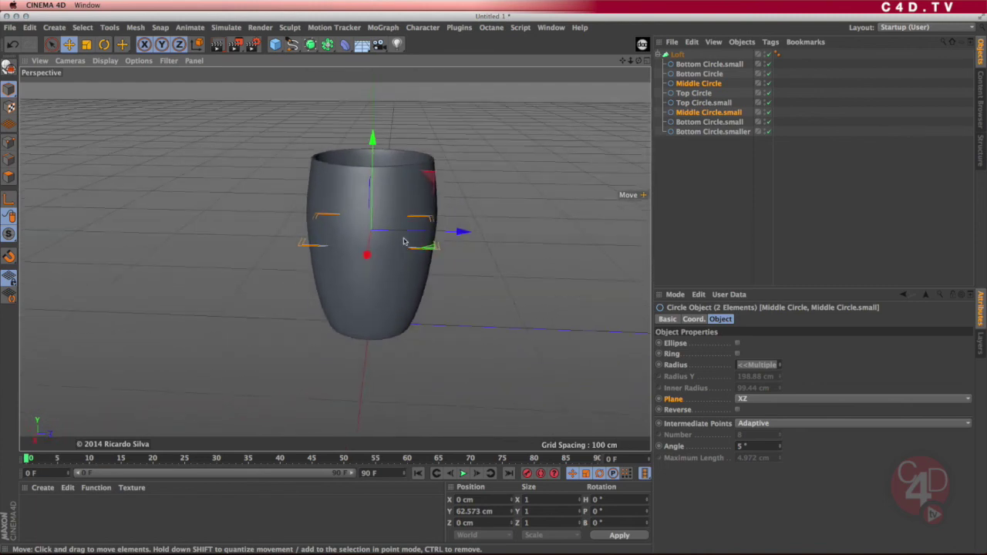
Inspect the reshaped cup's profile, rim and interior from several angles.
{"action": "left_click_drag", "start_coordinate": [408, 242], "coordinate": [405, 229], "text": "alt"}
{"action": "middle_click_drag", "start_coordinate": [406, 229], "coordinate": [390, 268], "text": "alt"}
{"action": "right_click_drag", "start_coordinate": [393, 250], "coordinate": [461, 228], "text": "alt"}
{"action": "middle_click_drag", "start_coordinate": [409, 231], "coordinate": [411, 269], "text": "alt"}
{"action": "right_click_drag", "start_coordinate": [388, 278], "coordinate": [409, 277], "text": "alt"}
{"action": "left_click_drag", "start_coordinate": [402, 286], "coordinate": [399, 245], "text": "alt"}
{"action": "middle_click_drag", "start_coordinate": [408, 283], "coordinate": [418, 249], "text": "alt"}
{"action": "right_click_drag", "start_coordinate": [439, 273], "coordinate": [341, 298], "text": "alt"}
{"action": "middle_click_drag", "start_coordinate": [405, 289], "coordinate": [396, 260], "text": "alt"}
{"action": "left_click_drag", "start_coordinate": [396, 260], "coordinate": [314, 246], "text": "alt"}
{"action": "mouse_move", "coordinate": [388, 293]}
{"action": "left_mouse_down", "text": "alt"}
{"action": "mouse_move", "coordinate": [408, 282]}
{"action": "mouse_move", "coordinate": [383, 293]}
{"action": "mouse_move", "coordinate": [392, 299]}
{"action": "left_mouse_up", "text": "alt"}
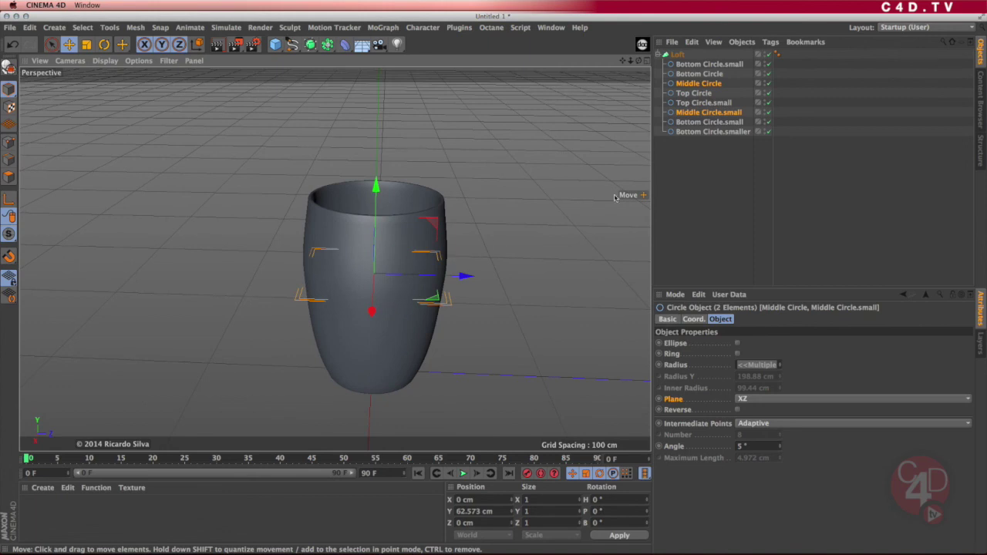
Set the perspective view's shading to Gouraud Shading (Lines) to check the cup's mesh.
{"action": "left_click", "coordinate": [105, 60]}
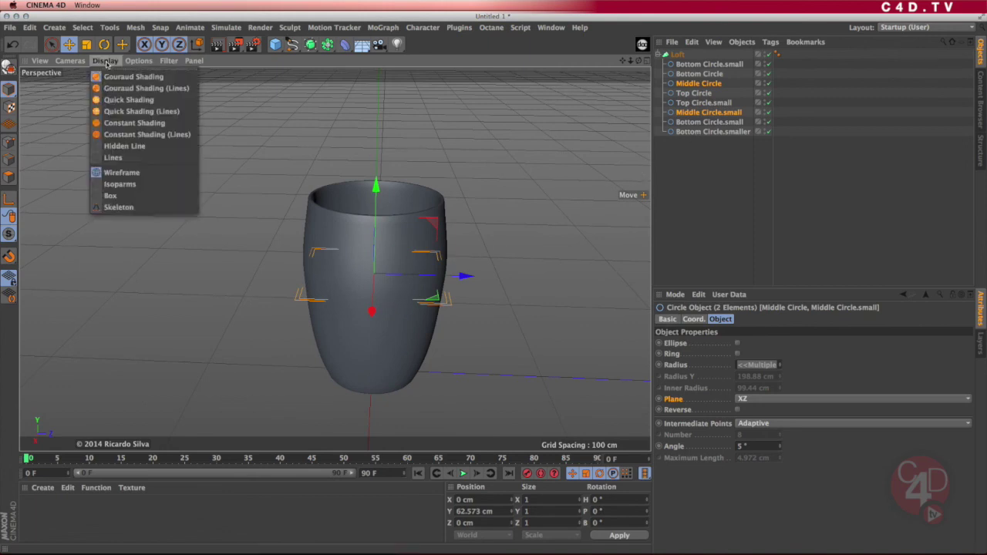
{"action": "left_click", "coordinate": [162, 88]}
{"action": "mouse_move", "coordinate": [385, 283]}
{"action": "left_mouse_down", "text": "alt"}
{"action": "mouse_move", "coordinate": [408, 304]}
{"action": "mouse_move", "coordinate": [414, 364]}
{"action": "mouse_move", "coordinate": [359, 177]}
{"action": "mouse_move", "coordinate": [378, 264]}
{"action": "mouse_move", "coordinate": [359, 282]}
{"action": "mouse_move", "coordinate": [370, 308]}
{"action": "left_mouse_up", "text": "alt"}
Deselect the circles and collapse the Loft's hierarchy.
{"action": "left_click", "coordinate": [692, 168]}
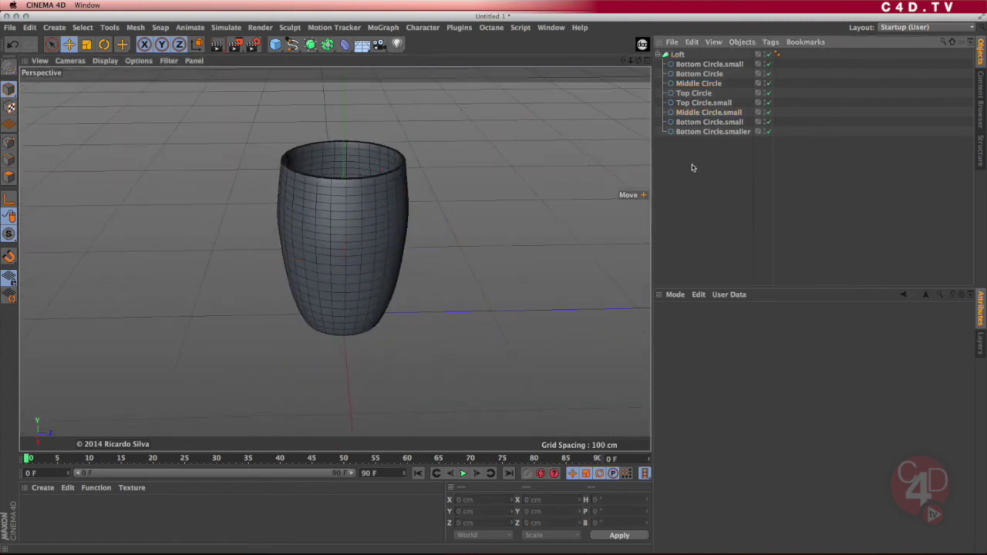
{"action": "left_click", "coordinate": [659, 56]}
{"action": "mouse_move", "coordinate": [381, 243]}
{"action": "left_mouse_down", "text": "alt"}
{"action": "mouse_move", "coordinate": [381, 375]}
{"action": "mouse_move", "coordinate": [390, 232]}
{"action": "mouse_move", "coordinate": [371, 246]}
{"action": "left_mouse_up", "text": "alt"}
{"action": "scroll", "coordinate": [371, 246], "scroll_direction": "up", "scroll_amount": 1}
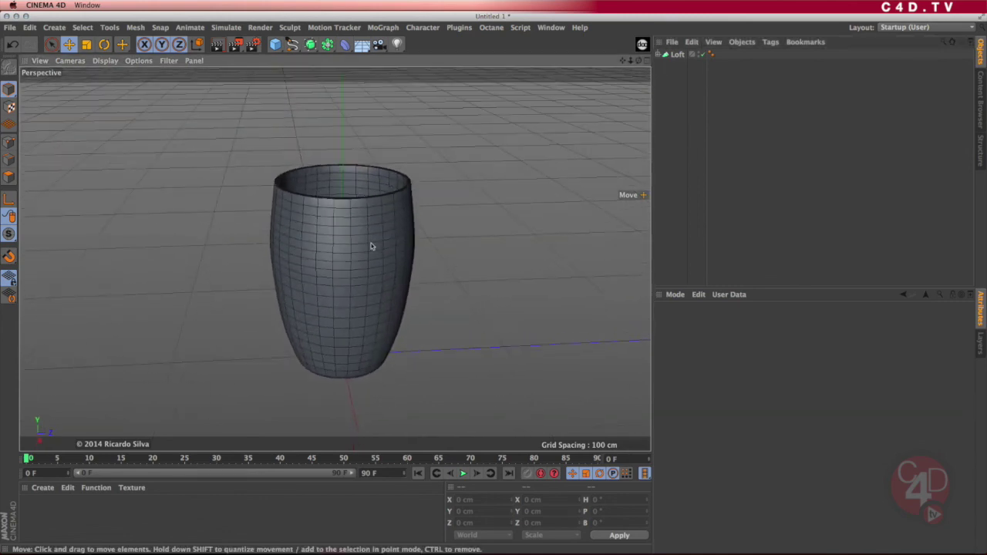